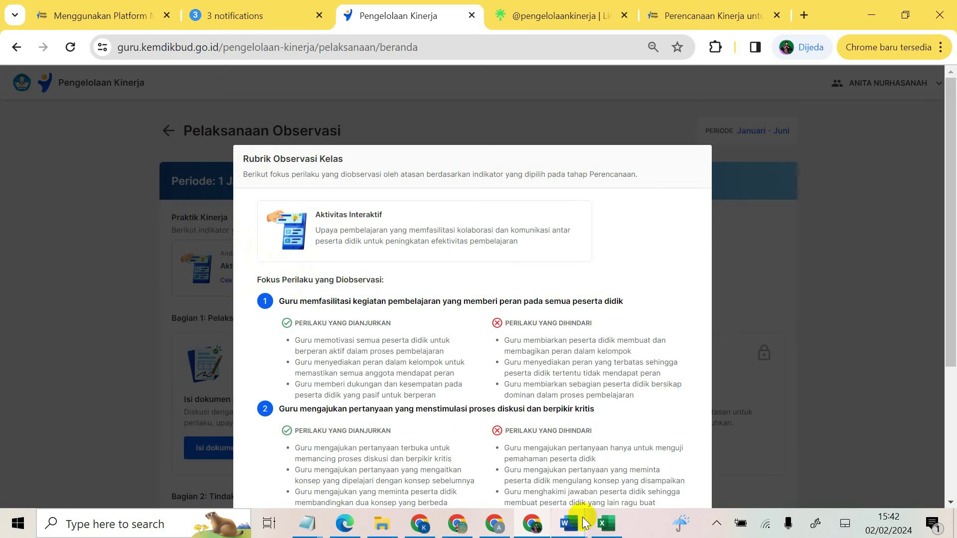
# Step: Bring the 'Penjelasan 18 RHK' PDF in Edge in front of the rubric page
pyautogui.click(355, 526)
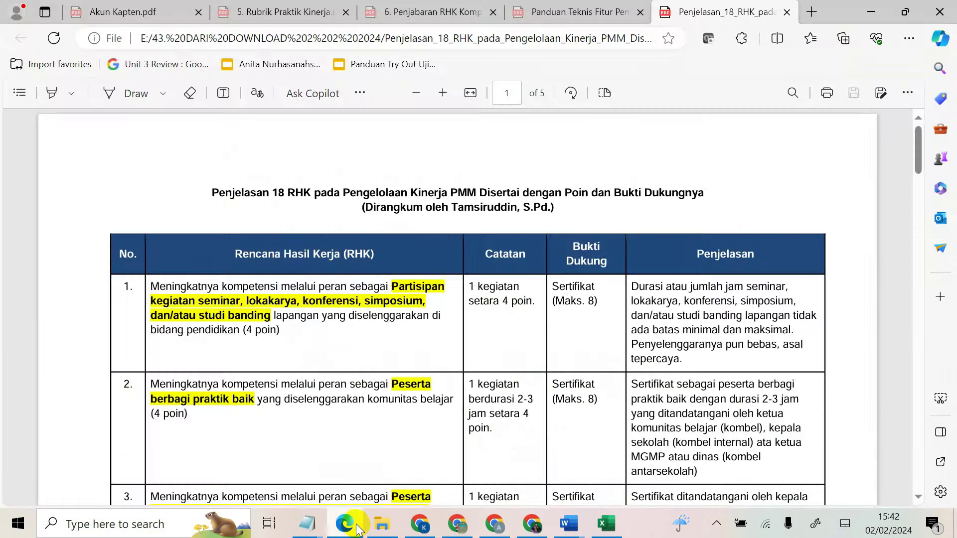
# Step: Copy the RHK item 9 text on observasi praktik pembelajaran from page 2
pyautogui.scroll(-8, 363, 348)
pyautogui.scroll(-3, 360, 354)
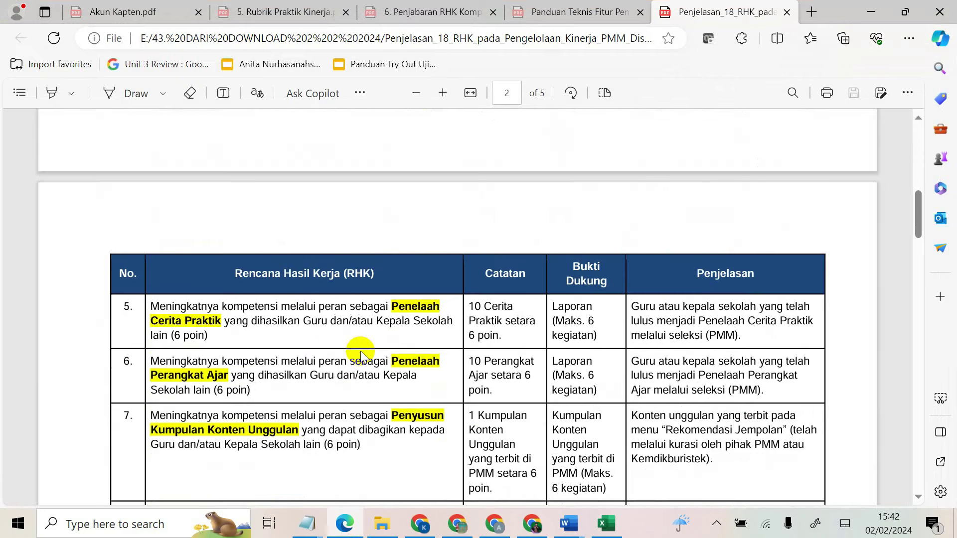
pyautogui.scroll(-3, 358, 352)
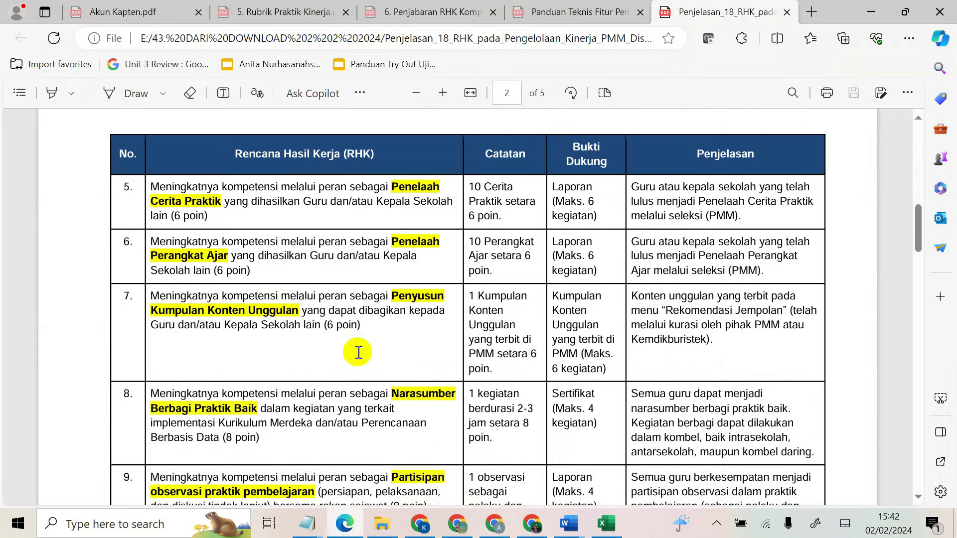
pyautogui.scroll(-7, 358, 353)
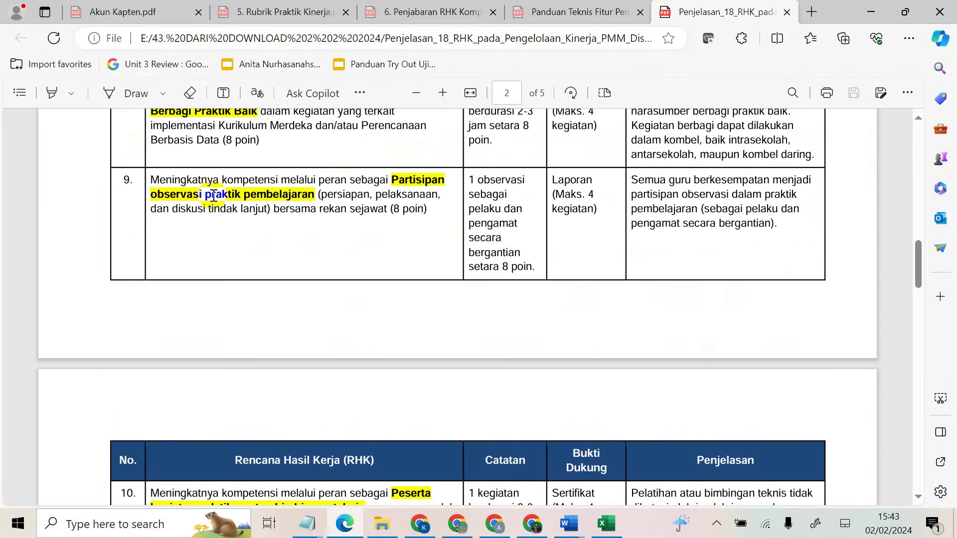
pyautogui.moveTo(150, 180); pyautogui.dragTo(385, 214)
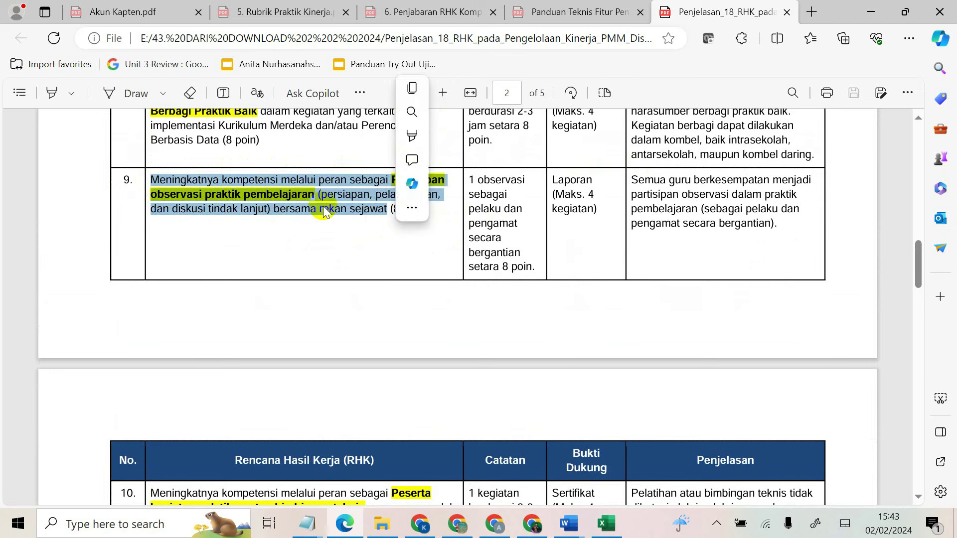
pyautogui.rightClick(352, 192)
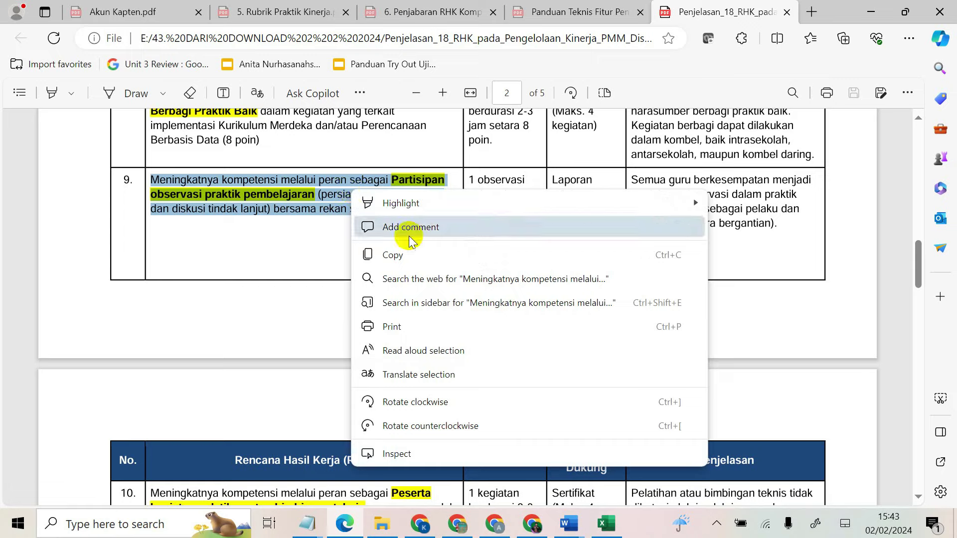
pyautogui.click(393, 254)
# Step: Paste the RHK text into B16, wrapped and middle-aligned in a taller row 16
pyautogui.click(608, 524)
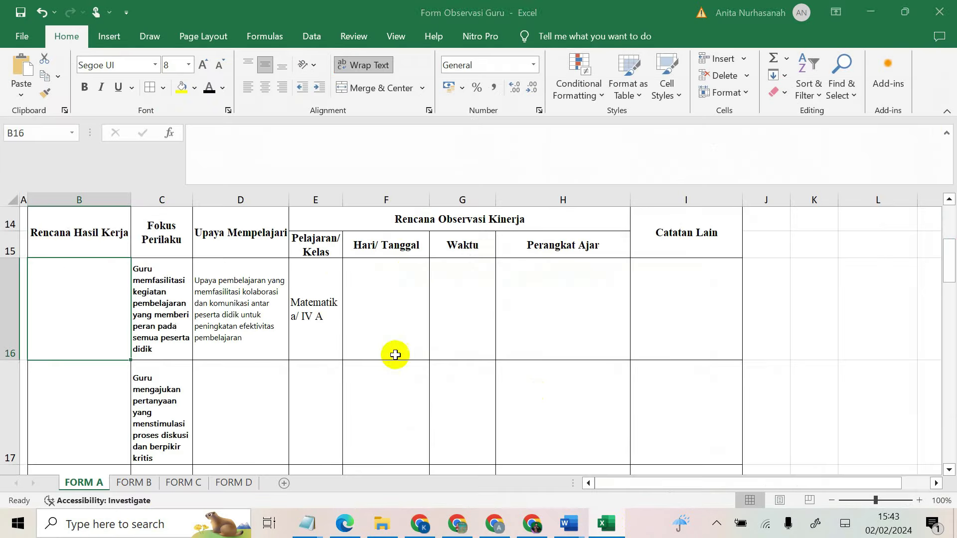
pyautogui.rightClick(68, 295)
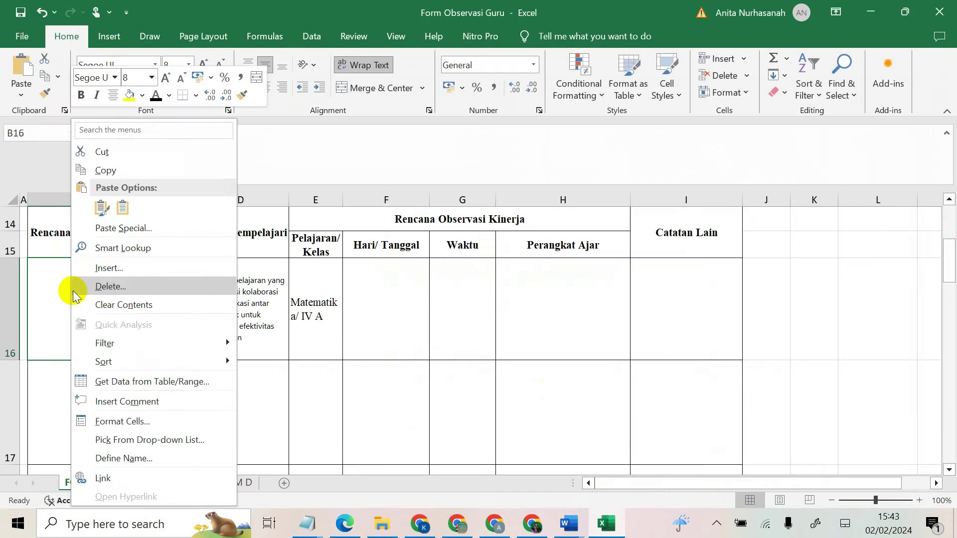
pyautogui.click(97, 206)
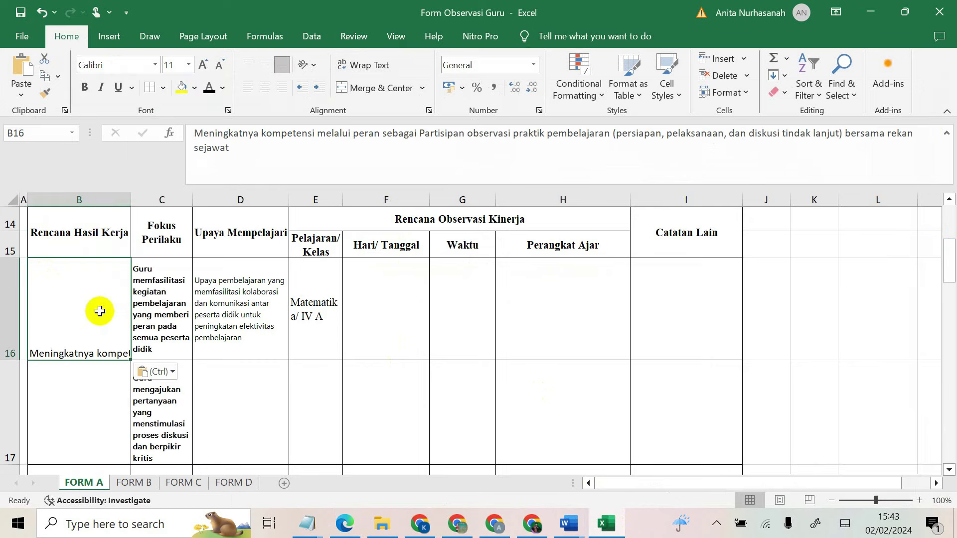
pyautogui.click(349, 65)
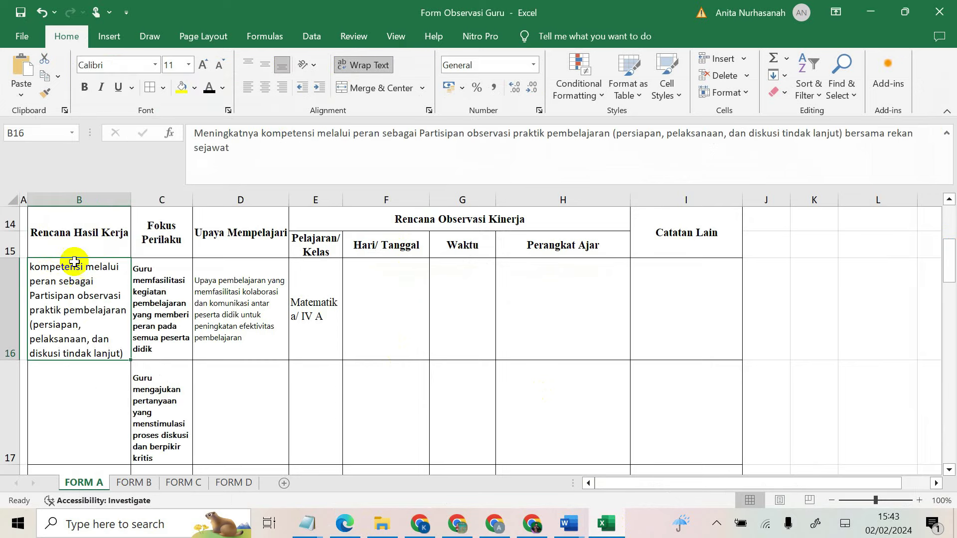
pyautogui.moveTo(11, 360)
pyautogui.mouseDown()
pyautogui.moveTo(34, 451)
pyautogui.moveTo(21, 427)
pyautogui.mouseUp()
pyautogui.moveTo(107, 342)
pyautogui.mouseDown()
pyautogui.moveTo(294, 311)
pyautogui.moveTo(711, 303)
pyautogui.mouseUp()
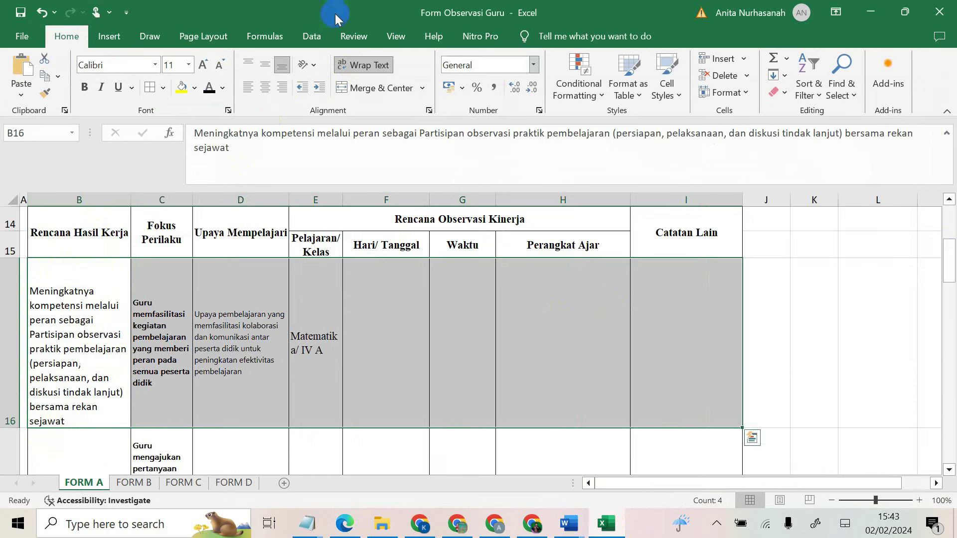
pyautogui.click(265, 67)
# Step: Check the row 16 entries in B16, C16, D16 and E16
pyautogui.click(225, 322)
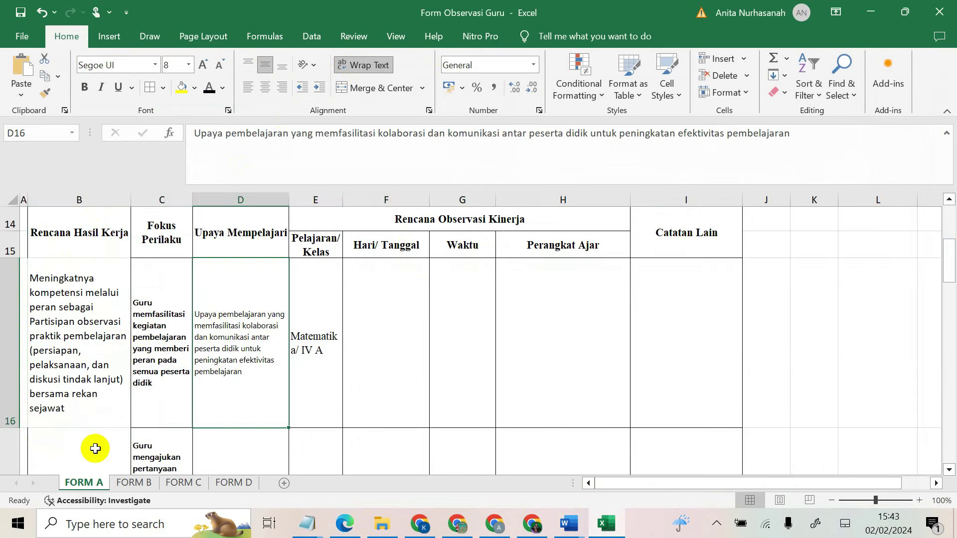
pyautogui.scroll(-2, 92, 419)
pyautogui.scroll(3, 68, 331)
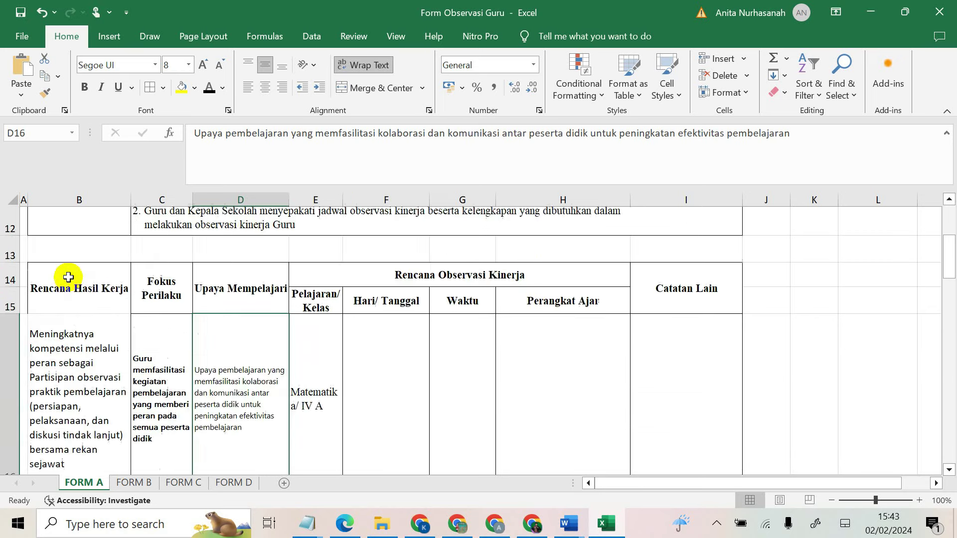
pyautogui.scroll(-1, 68, 276)
pyautogui.click(90, 324)
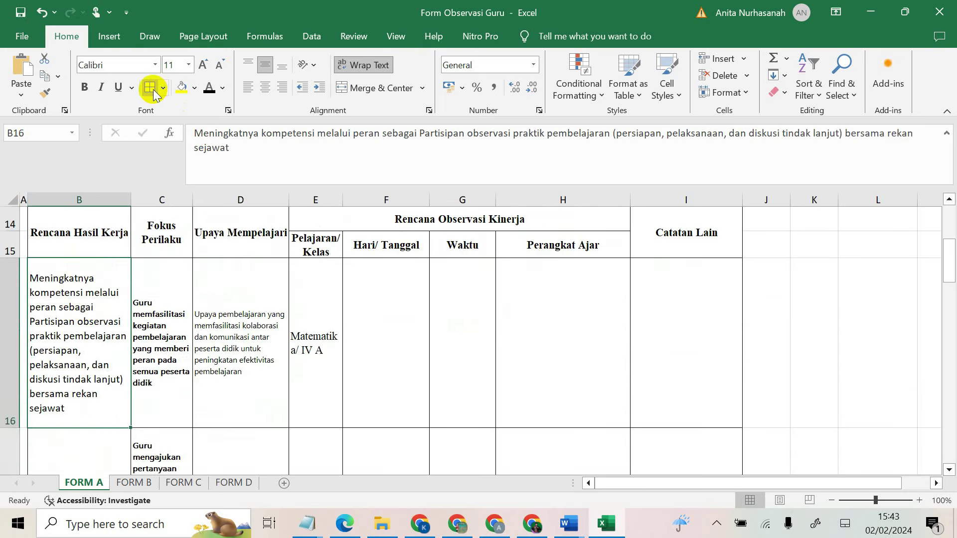
pyautogui.click(219, 354)
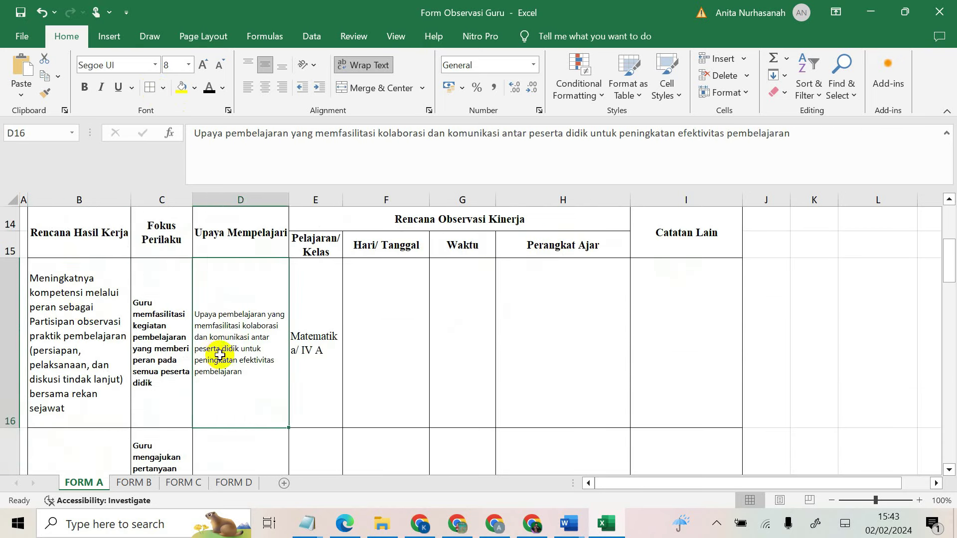
pyautogui.click(327, 357)
pyautogui.click(154, 330)
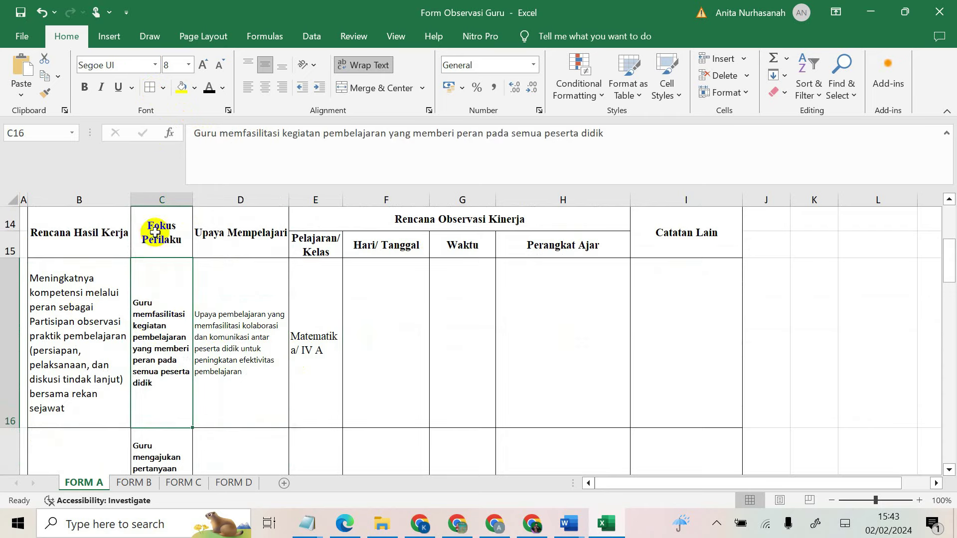
pyautogui.click(532, 523)
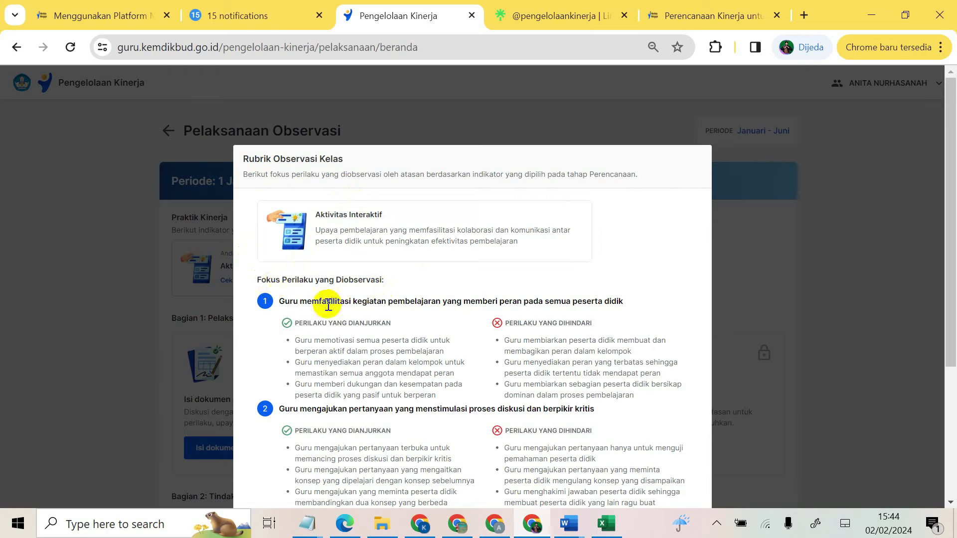
# Step: Copy the indicator 1 heading from the Rubrik Observasi Kelas
pyautogui.scroll(-1, 328, 306)
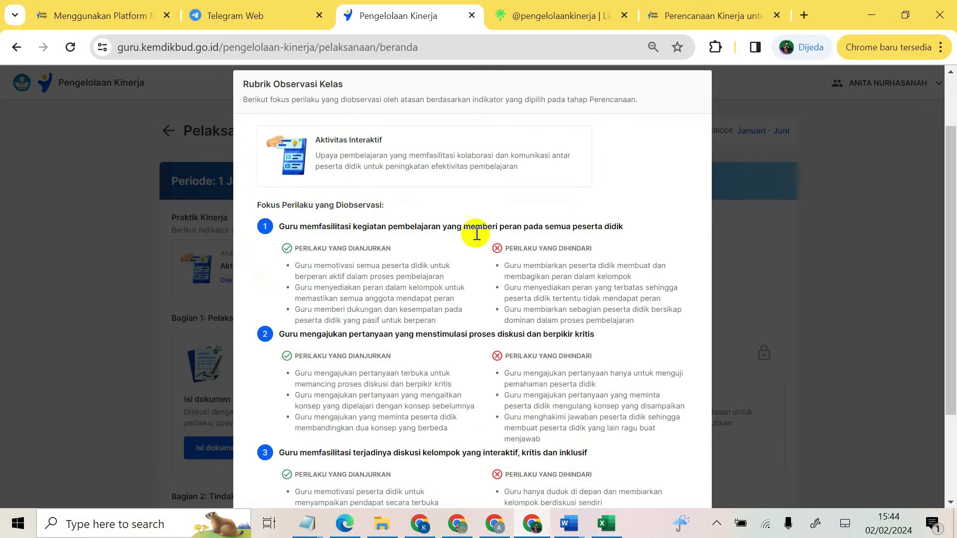
pyautogui.moveTo(276, 225); pyautogui.dragTo(624, 227)
pyautogui.rightClick(594, 232)
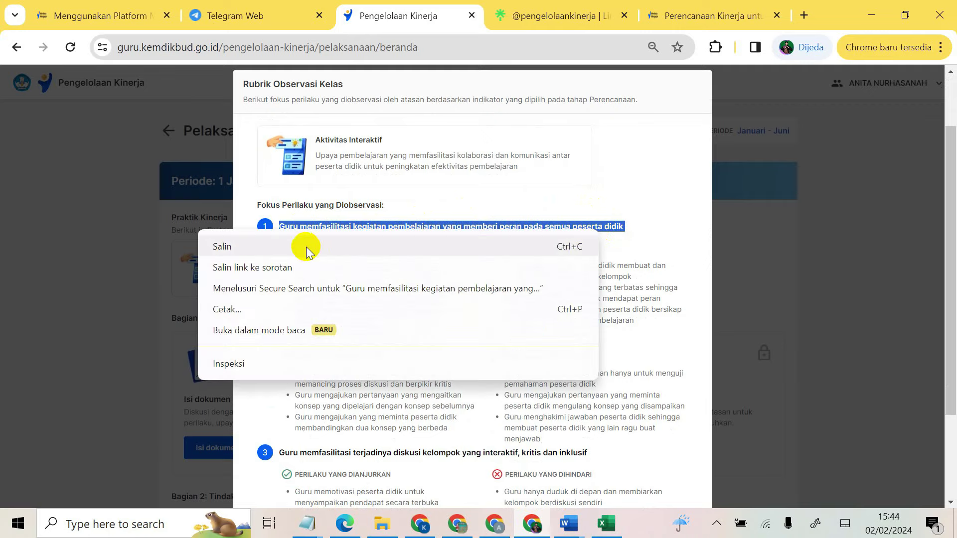
pyautogui.click(306, 247)
pyautogui.click(609, 524)
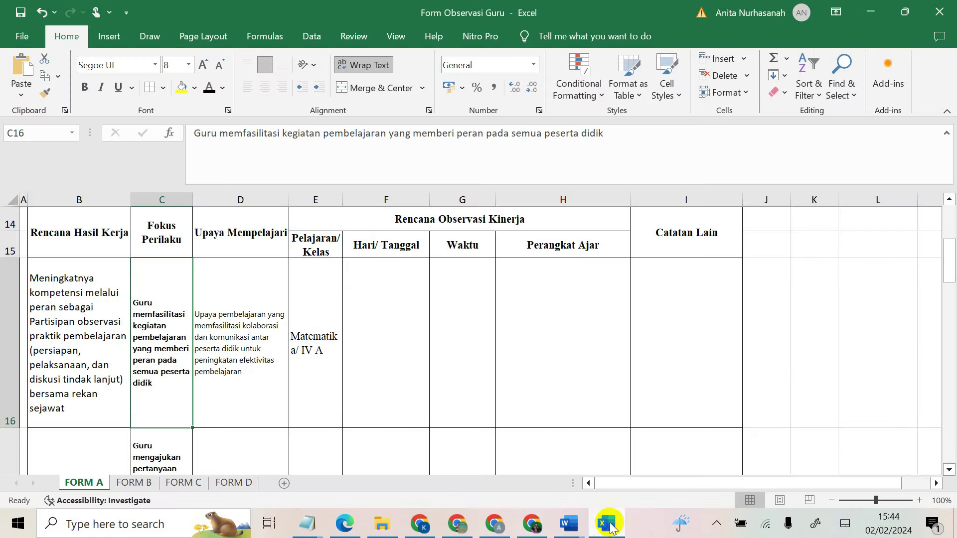
# Step: Copy the Aktivitas Interaktif description text from the rubric for cell D16
pyautogui.click(234, 313)
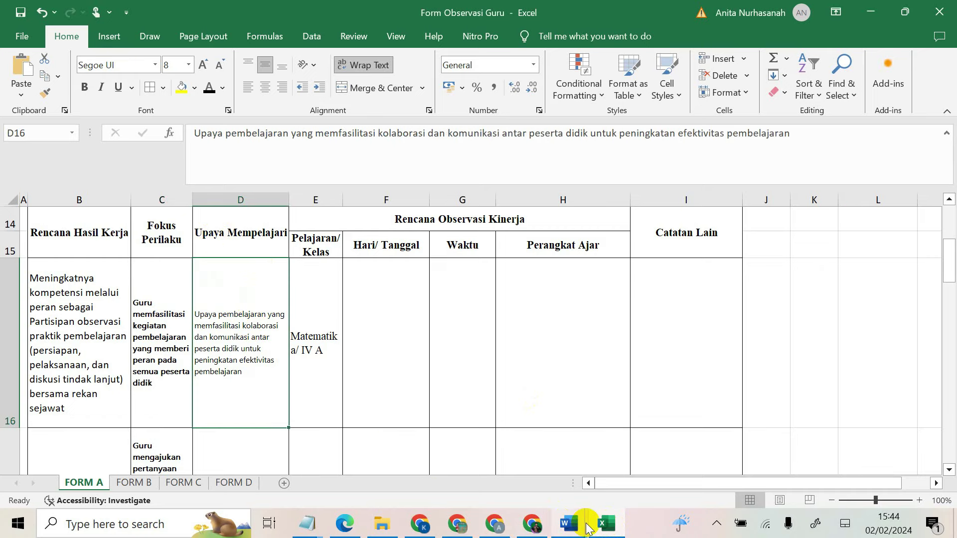
pyautogui.moveTo(532, 532)
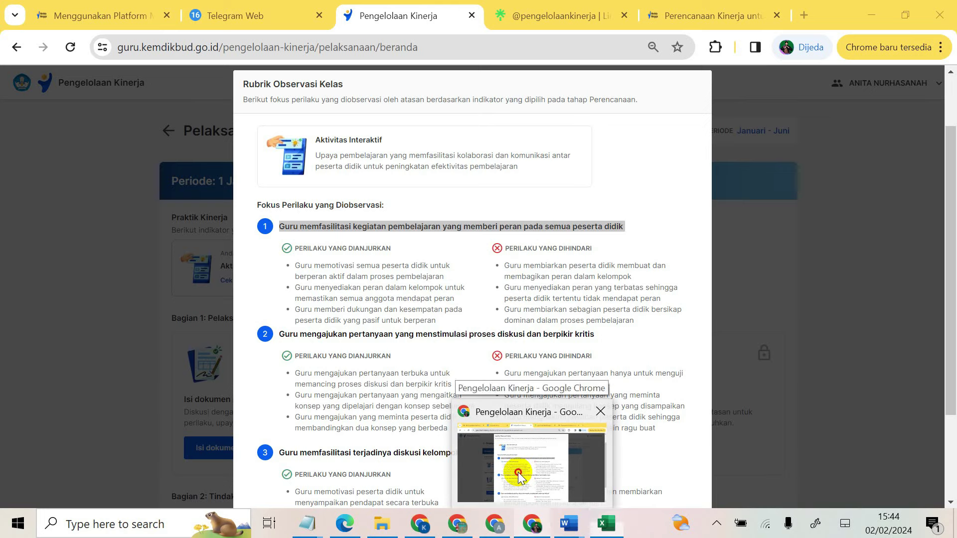
pyautogui.click(519, 472)
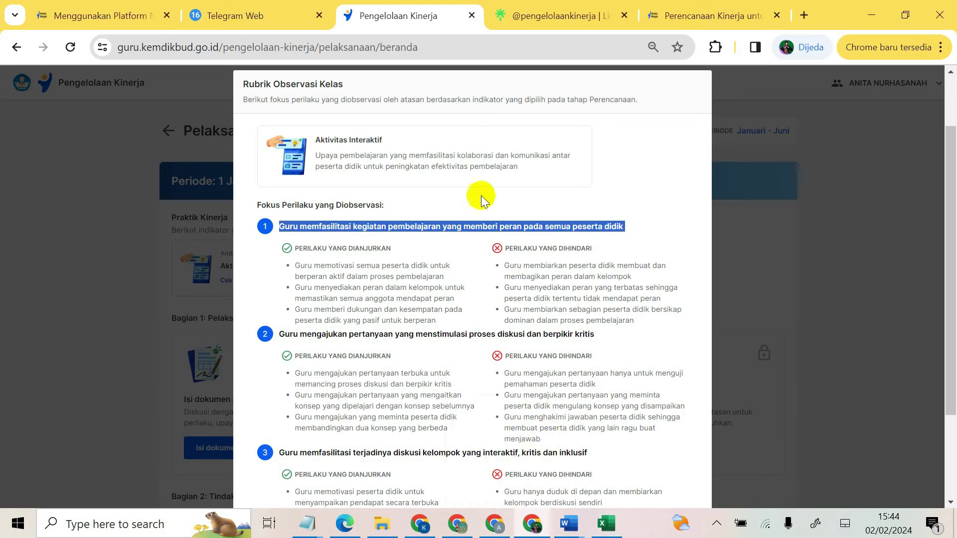
pyautogui.scroll(2, 357, 181)
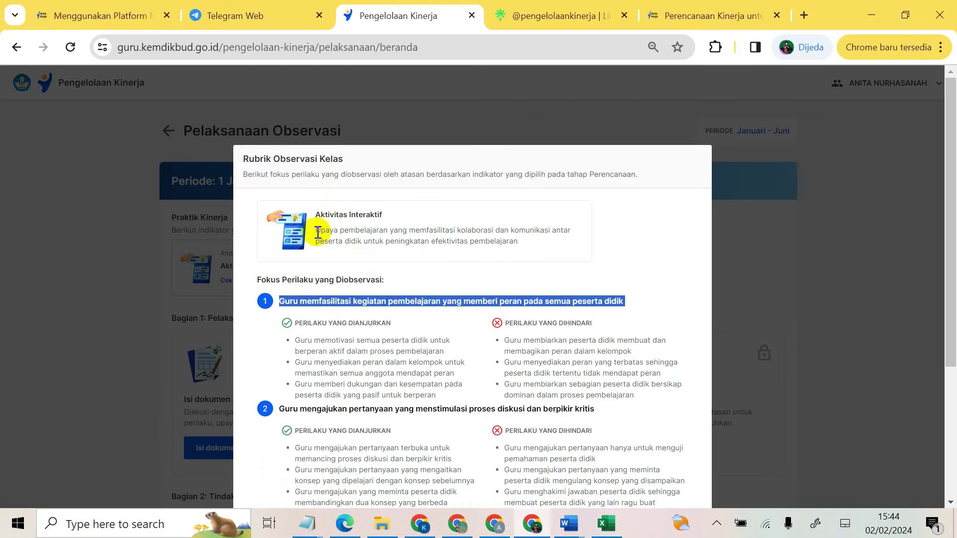
pyautogui.moveTo(314, 230); pyautogui.dragTo(518, 241)
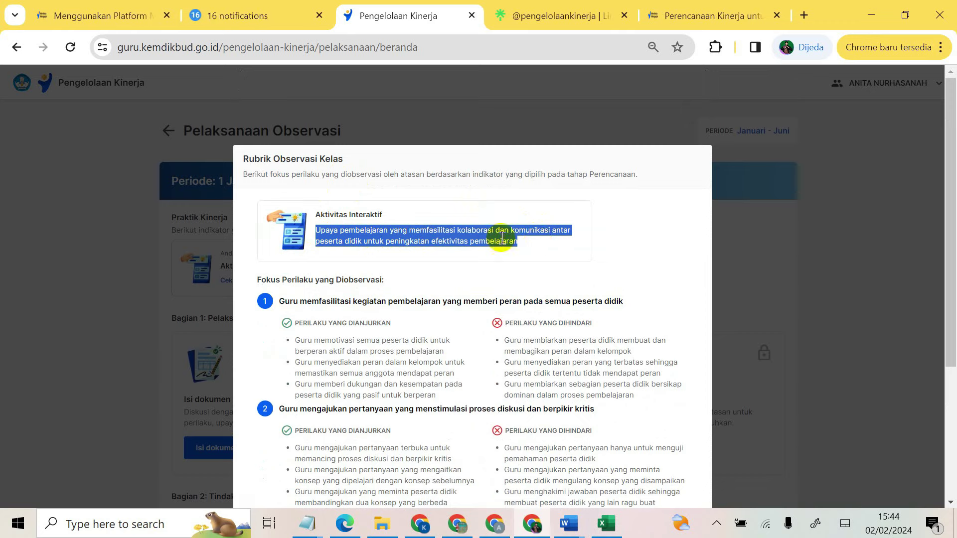
pyautogui.rightClick(493, 240)
pyautogui.click(523, 249)
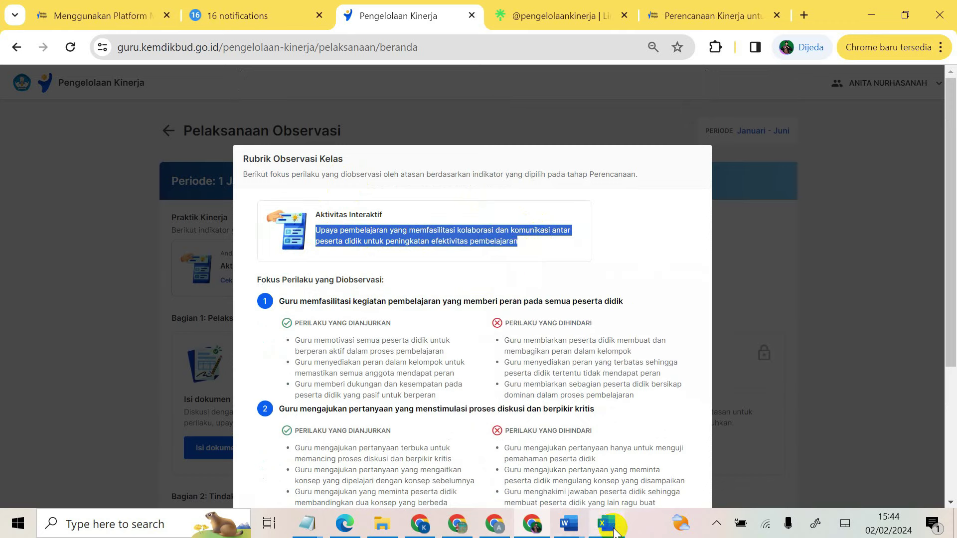
pyautogui.click(606, 524)
# Step: Paste the Aktivitas Interaktif description into D16, wrapped and vertically centred
pyautogui.rightClick(253, 324)
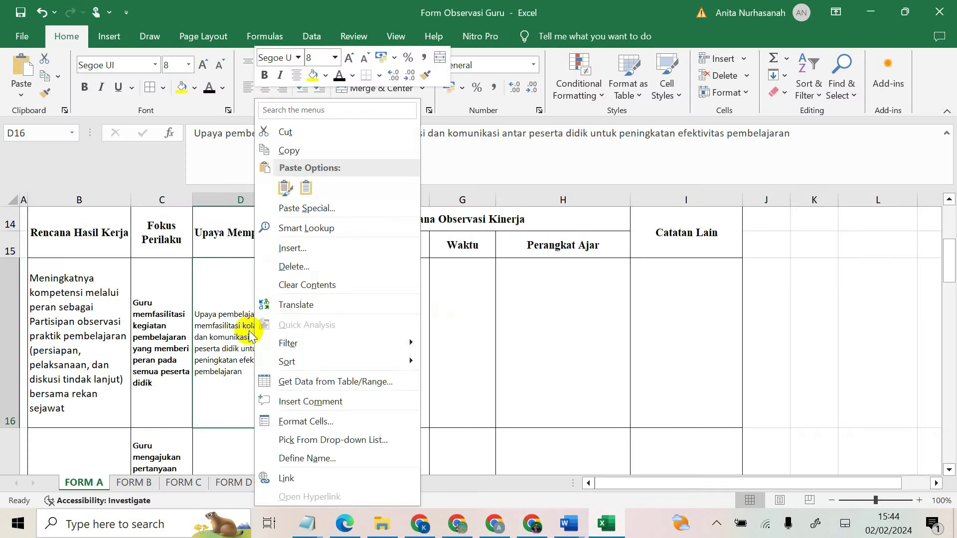
pyautogui.click(285, 190)
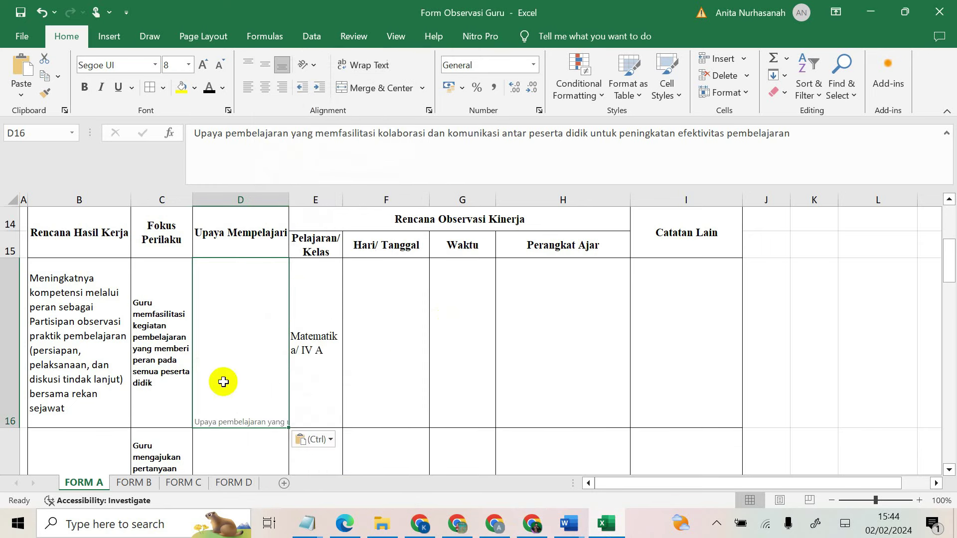
pyautogui.click(378, 68)
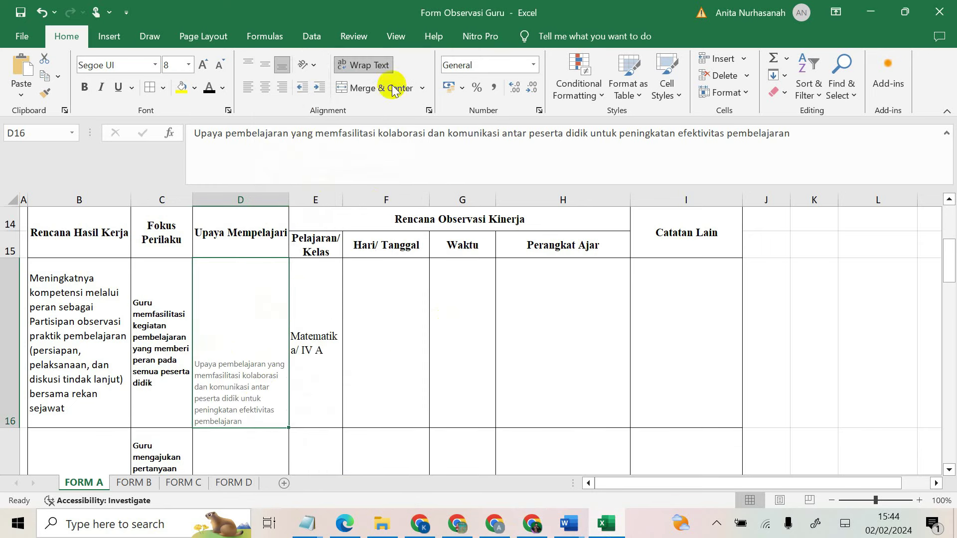
pyautogui.click(266, 66)
pyautogui.click(305, 345)
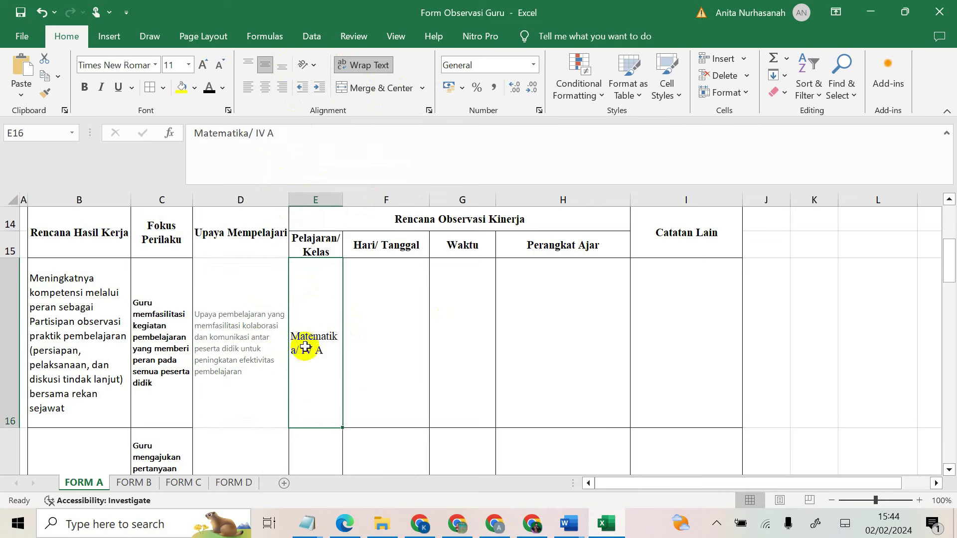
# Step: Enter 12 Maret 2024 as the Hari/ Tanggal in F16
pyautogui.click(413, 314)
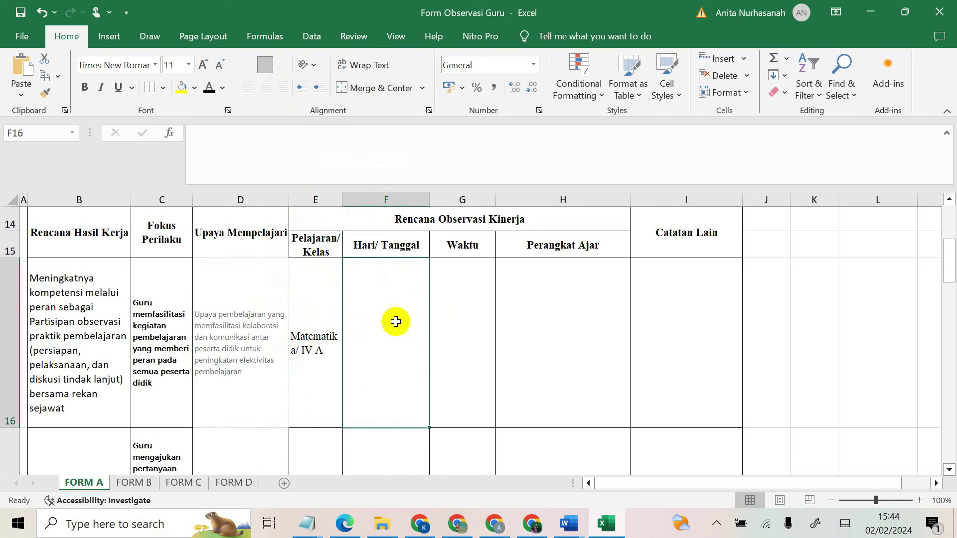
pyautogui.press('capslock')
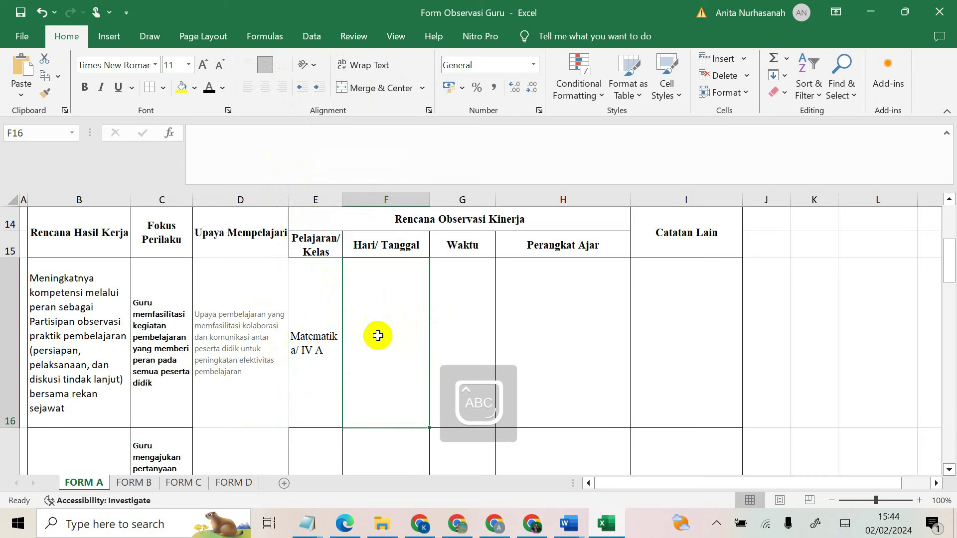
pyautogui.write('12')
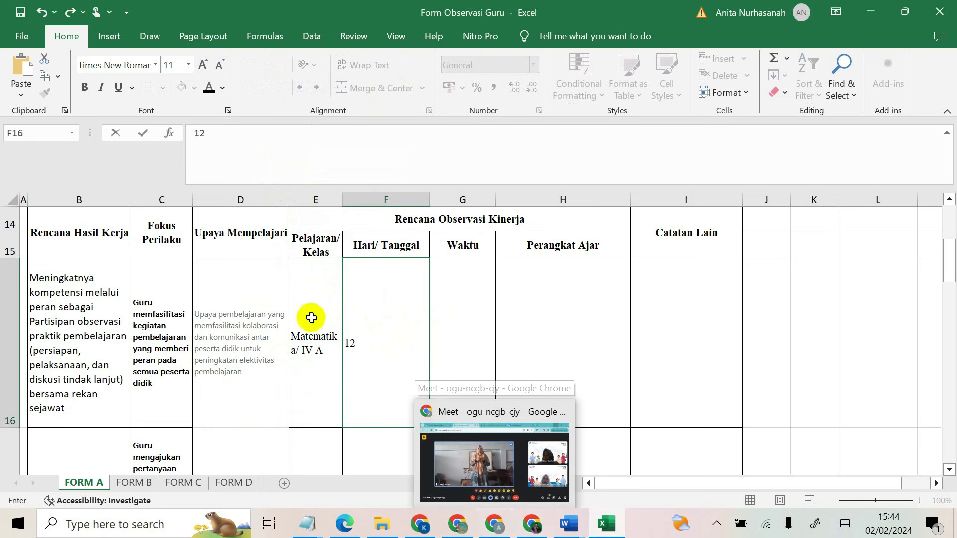
pyautogui.click(396, 346)
pyautogui.press('capslock')
pyautogui.write('m')
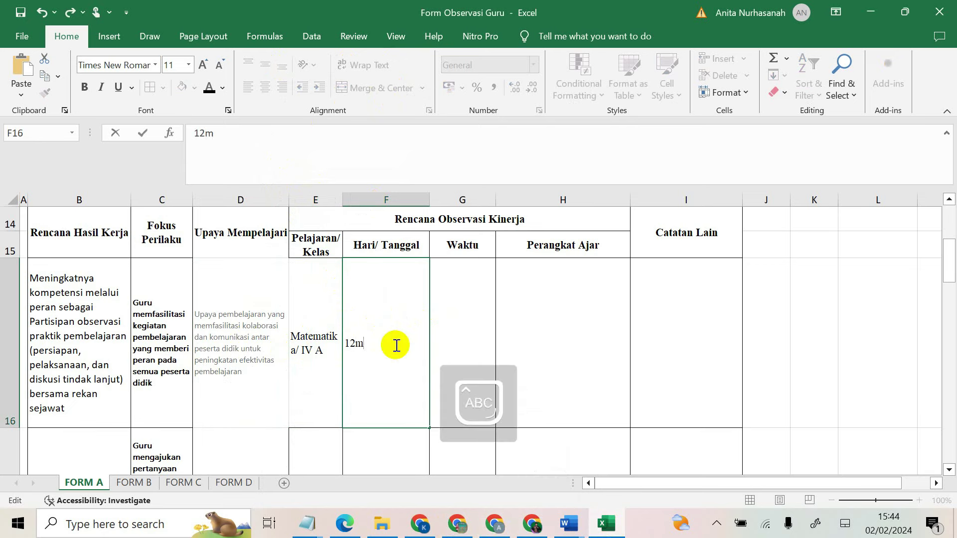
pyautogui.write(' M')
pyautogui.press('capslock')
pyautogui.write('aret')
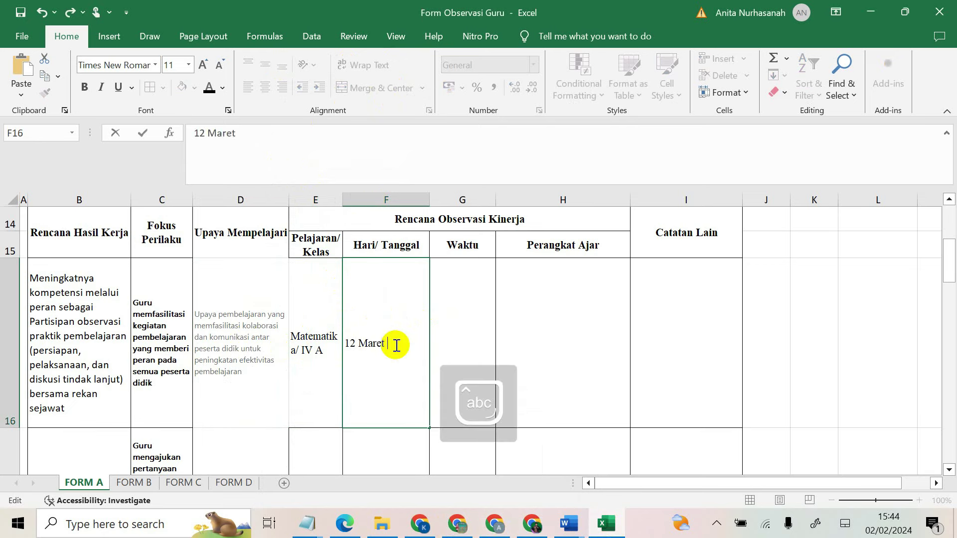
pyautogui.write(' 201')
pyautogui.press('BackSpace')
pyautogui.write('23')
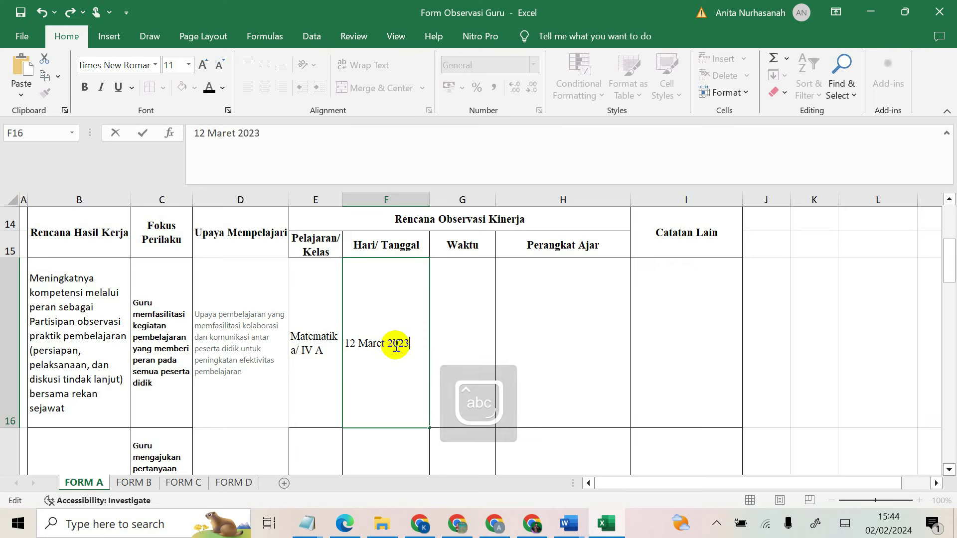
pyautogui.press('BackSpace')
pyautogui.write('4')
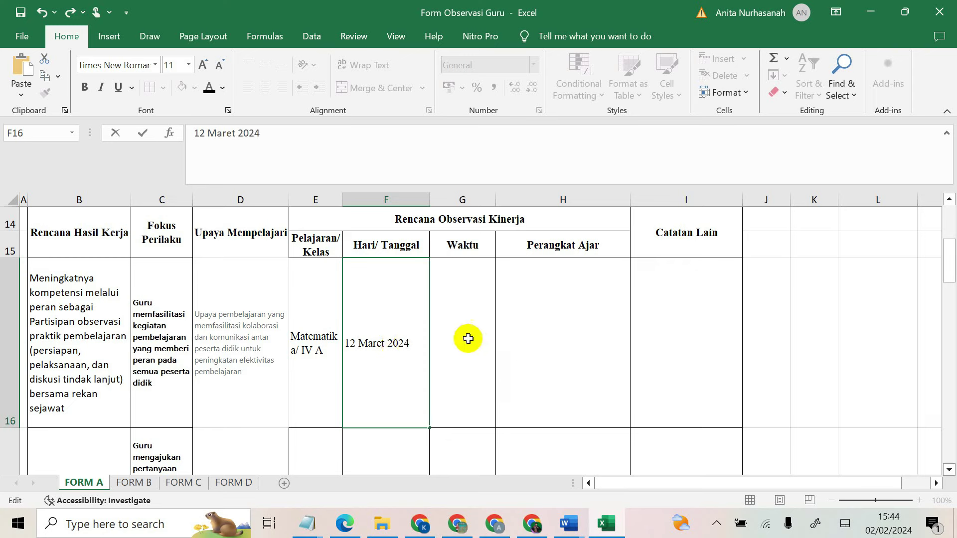
pyautogui.click(469, 349)
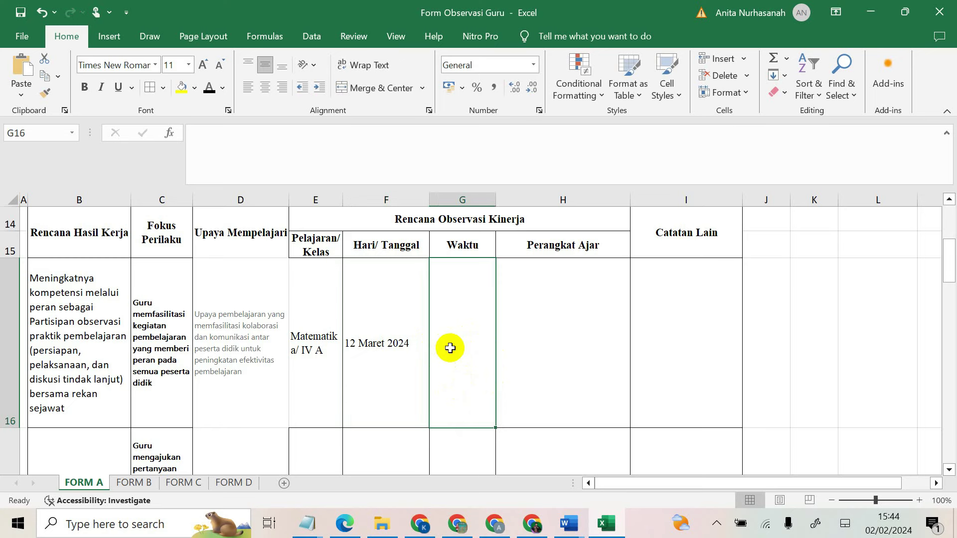
# Step: Enter Waktu 07.30 - 08.25 in G16 and a first Matematika entry in H16
pyautogui.write('07')
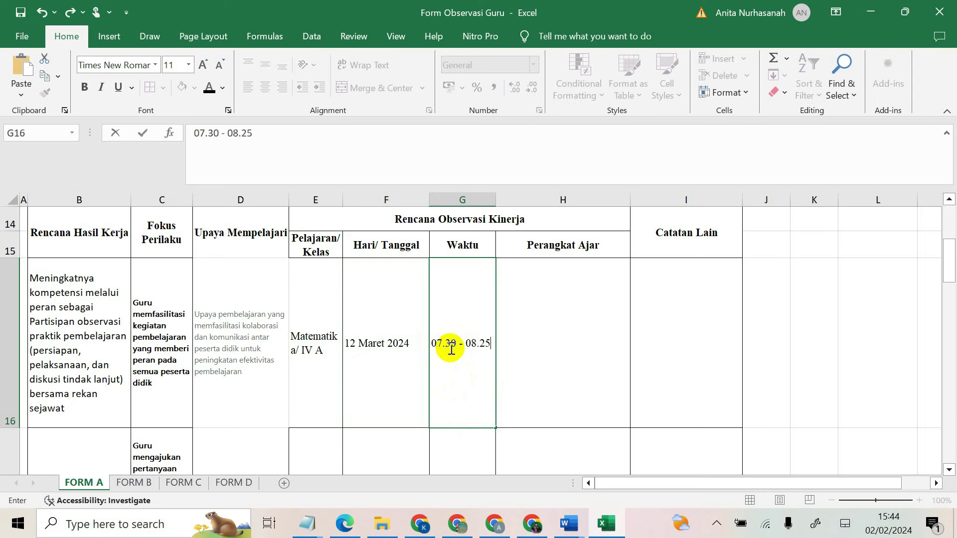
pyautogui.write('.30 - 08.25')
pyautogui.click(528, 344)
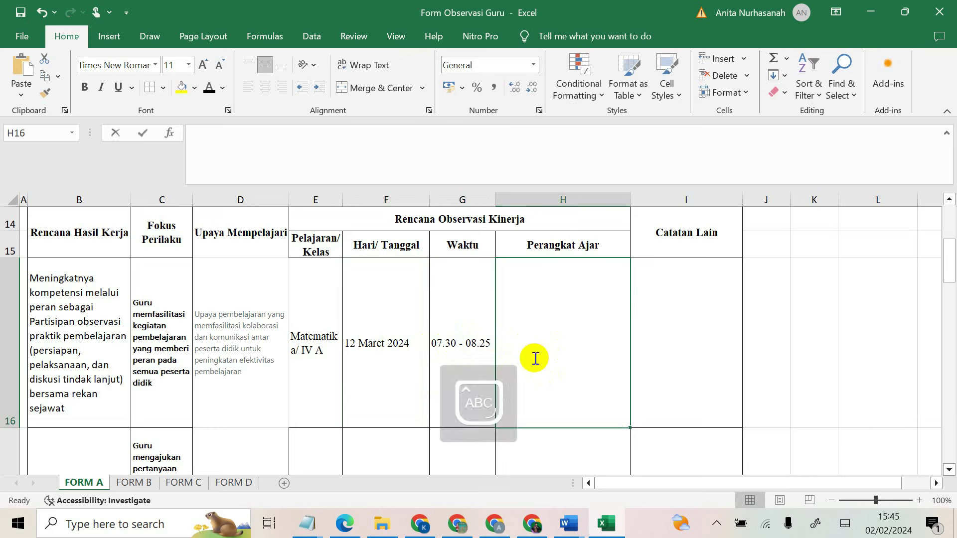
pyautogui.write('Matematika')
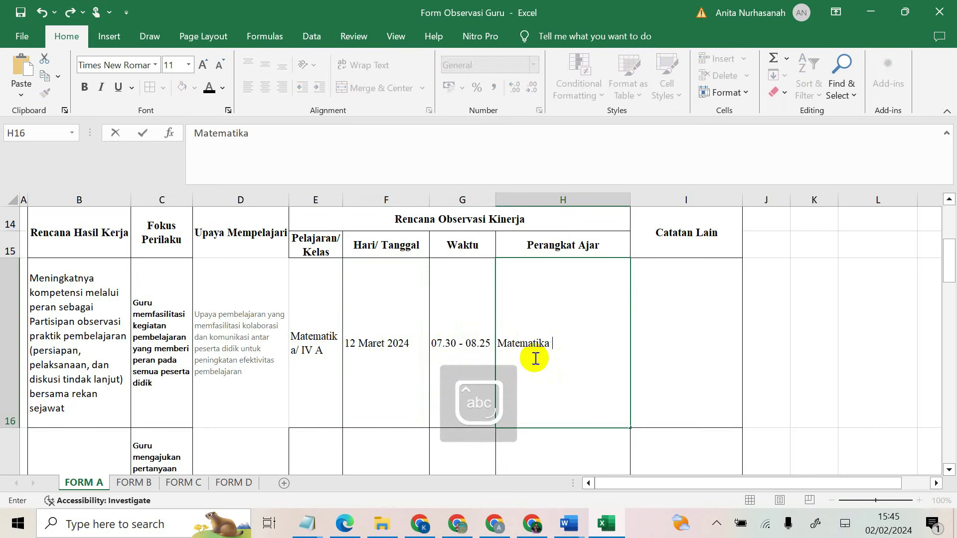
pyautogui.press('Return')
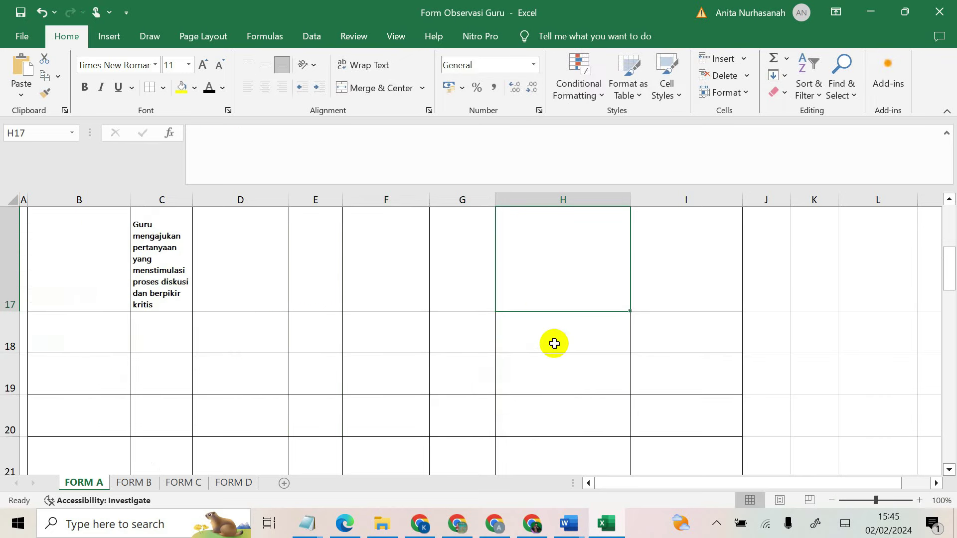
# Step: Rewrite the Perangkat Ajar entry to begin 'Modul Ajar Matematika'
pyautogui.scroll(4, 553, 341)
pyautogui.scroll(-2, 534, 310)
pyautogui.click(556, 427)
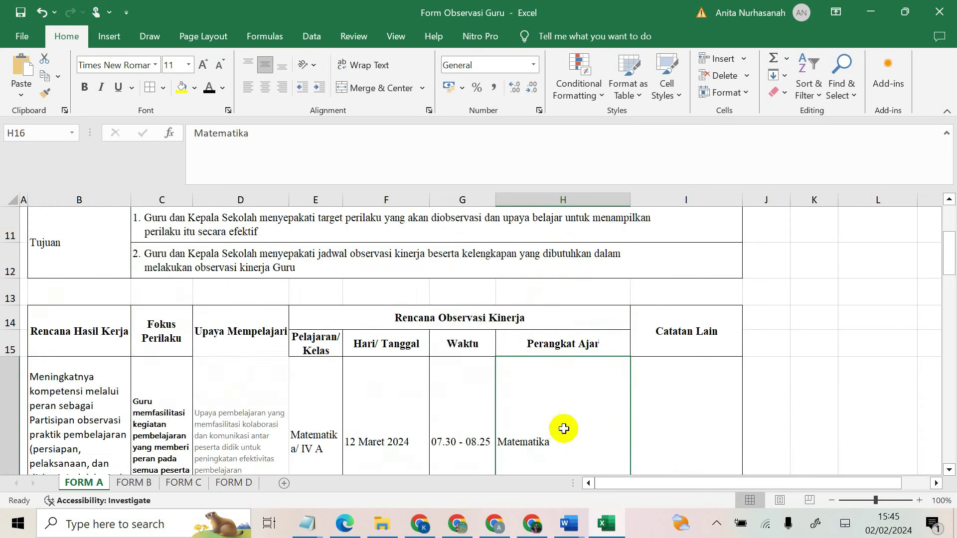
pyautogui.doubleClick(561, 445)
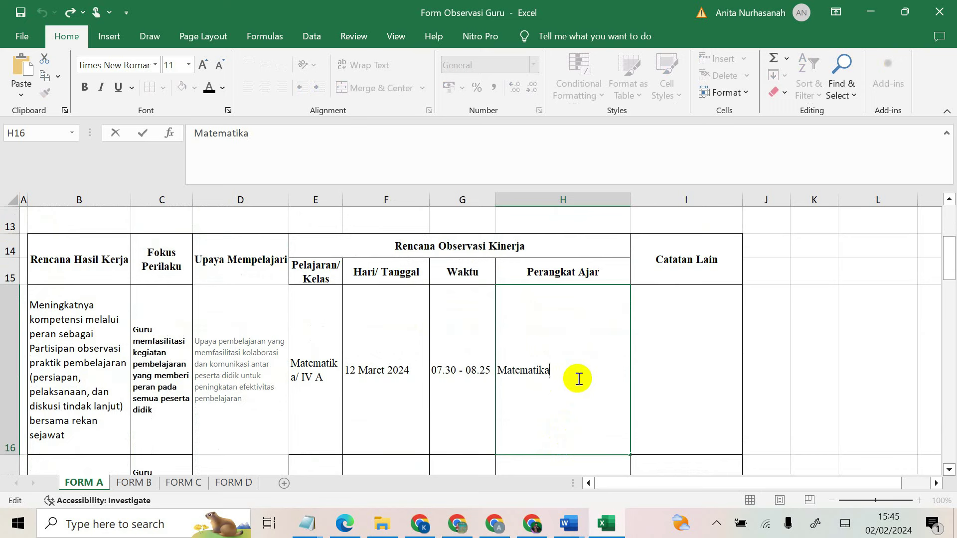
pyautogui.press('BackSpace')
pyautogui.press('BackSpace')
pyautogui.press('BackSpace')
pyautogui.press('BackSpace')
pyautogui.press('BackSpace')
pyautogui.press('BackSpace')
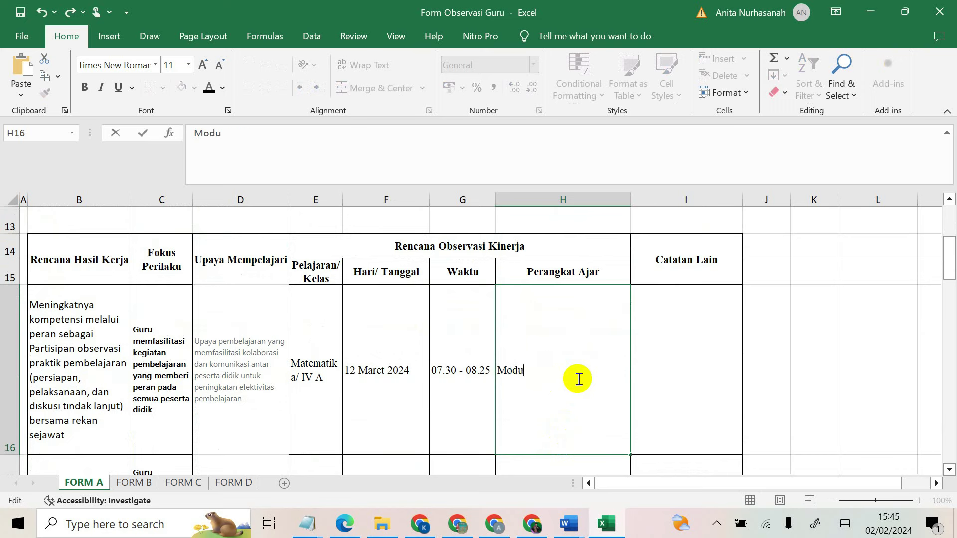
pyautogui.press('capslock')
pyautogui.write('Ajar m')
pyautogui.press('capslock')
pyautogui.write('M')
pyautogui.press('capslock')
pyautogui.write('atematika,')
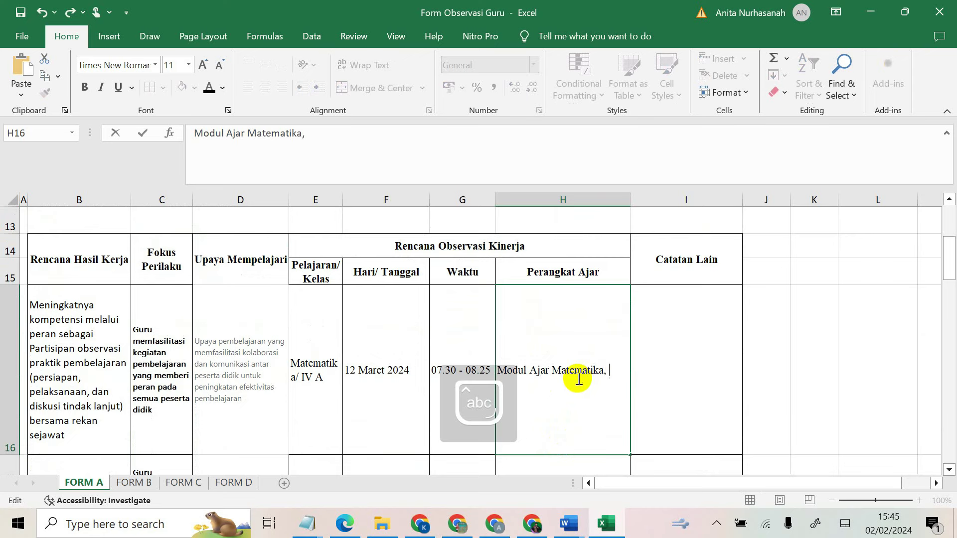
pyautogui.press('BackSpace')
pyautogui.press('BackSpace')
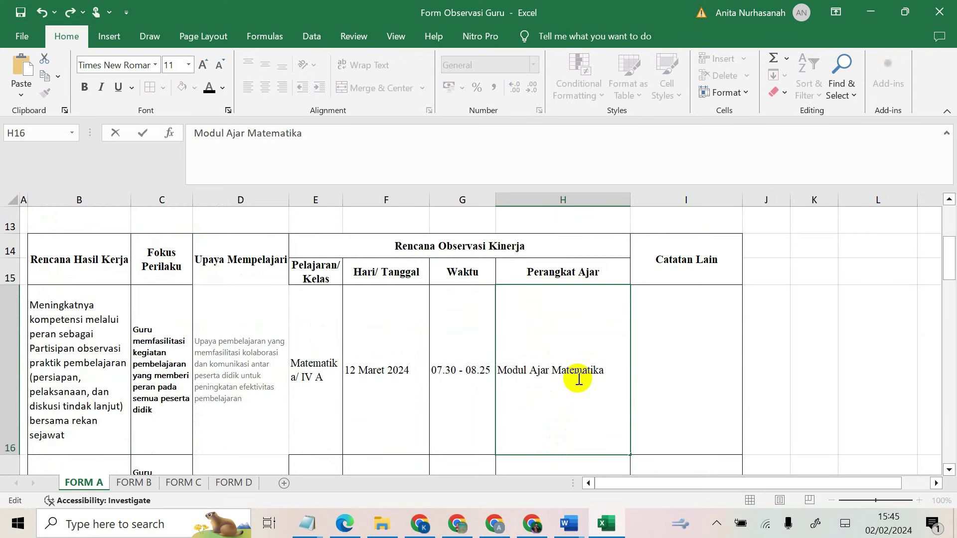
# Step: Complete Perangkat Ajar with 'program semester, asesmen' and wrap it onto two lines
pyautogui.press('capslock')
pyautogui.write('P')
pyautogui.press('capslock')
pyautogui.write('r')
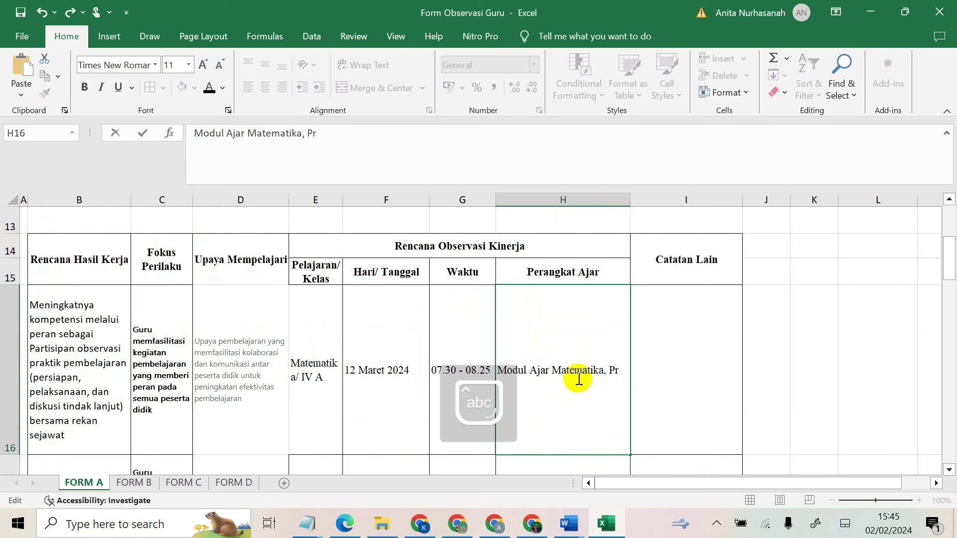
pyautogui.write('ogram semester,')
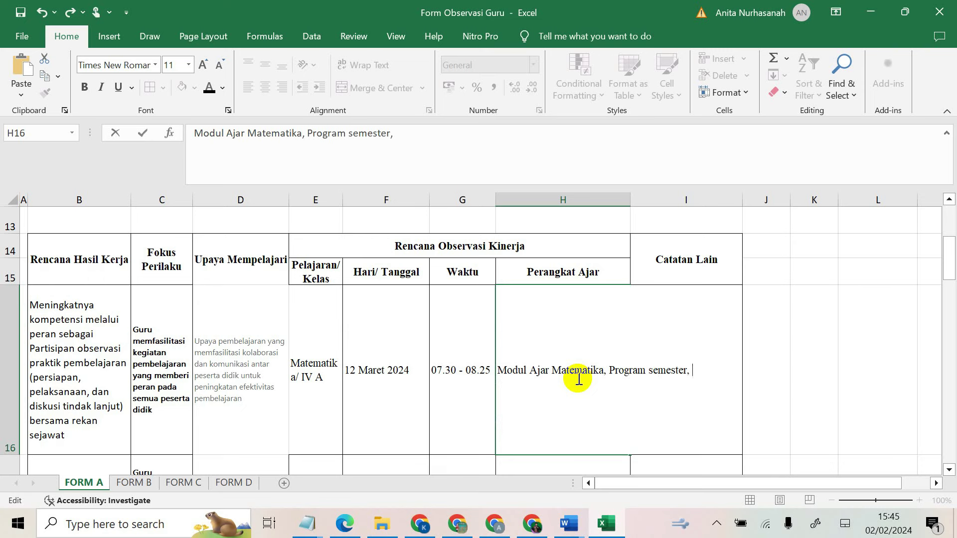
pyautogui.press('BackSpace')
pyautogui.press('BackSpace')
pyautogui.press('BackSpace')
pyautogui.press('BackSpace')
pyautogui.press('BackSpace')
pyautogui.press('BackSpace')
pyautogui.press('BackSpace')
pyautogui.press('BackSpace')
pyautogui.press('BackSpace')
pyautogui.press('BackSpace')
pyautogui.press('BackSpace')
pyautogui.press('BackSpace')
pyautogui.press('BackSpace')
pyautogui.press('BackSpace')
pyautogui.press('BackSpace')
pyautogui.press('BackSpace')
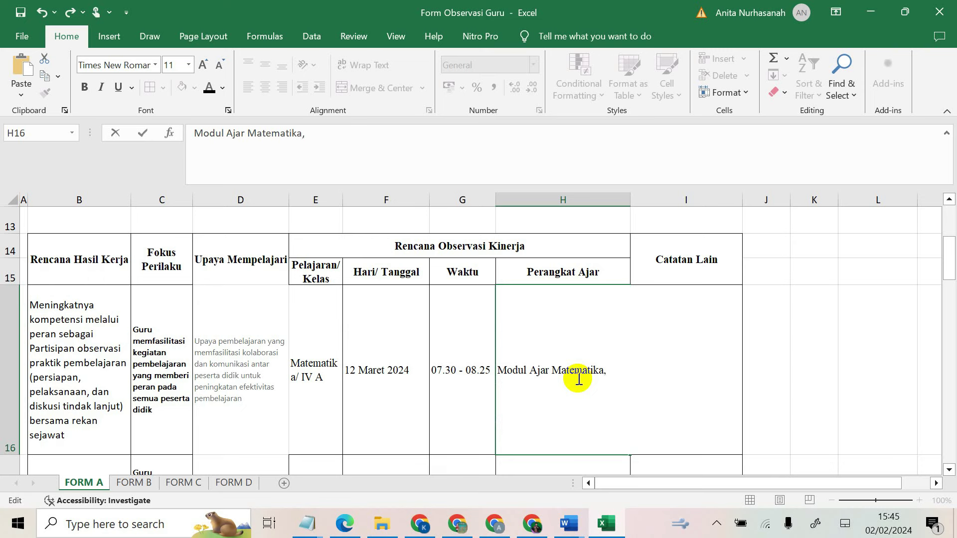
pyautogui.write('Pr')
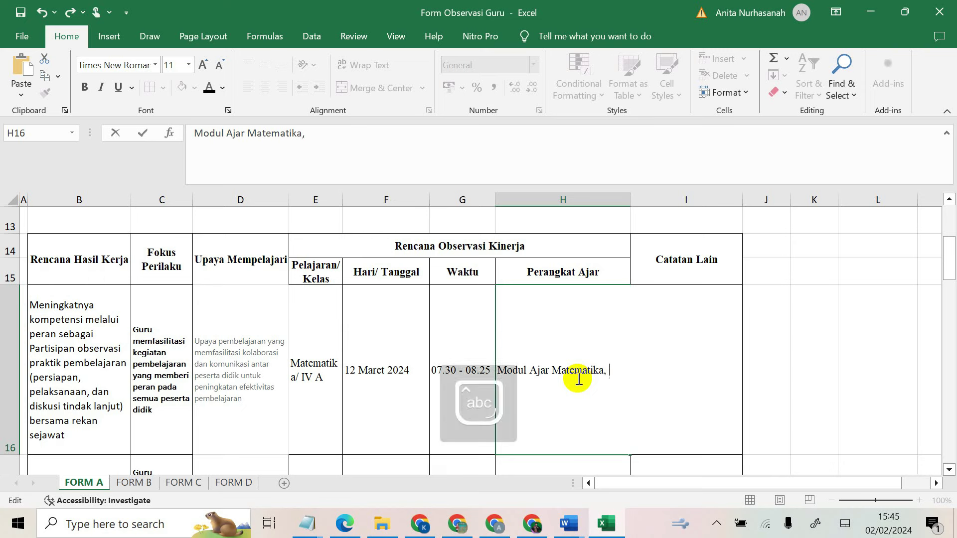
pyautogui.write('ogram semester, asesmen')
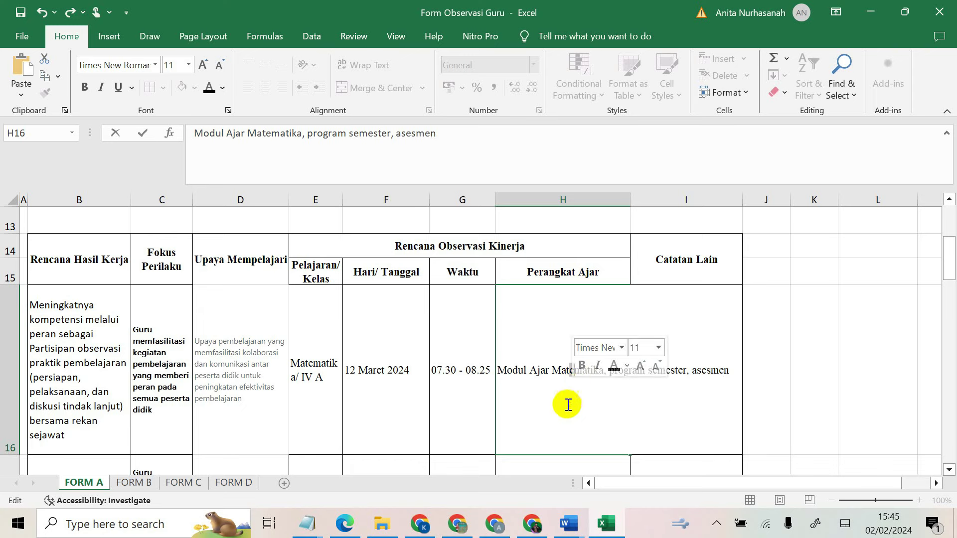
pyautogui.click(689, 277)
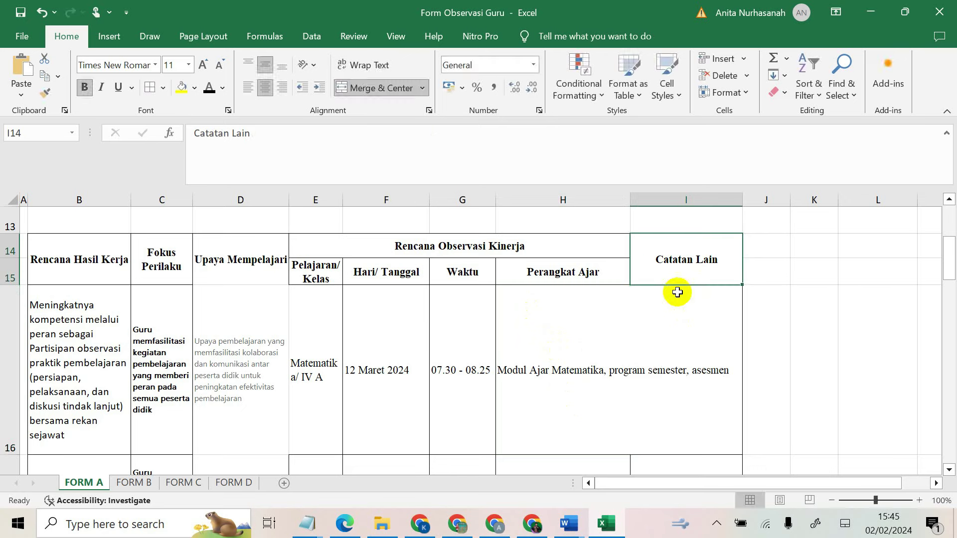
pyautogui.click(546, 339)
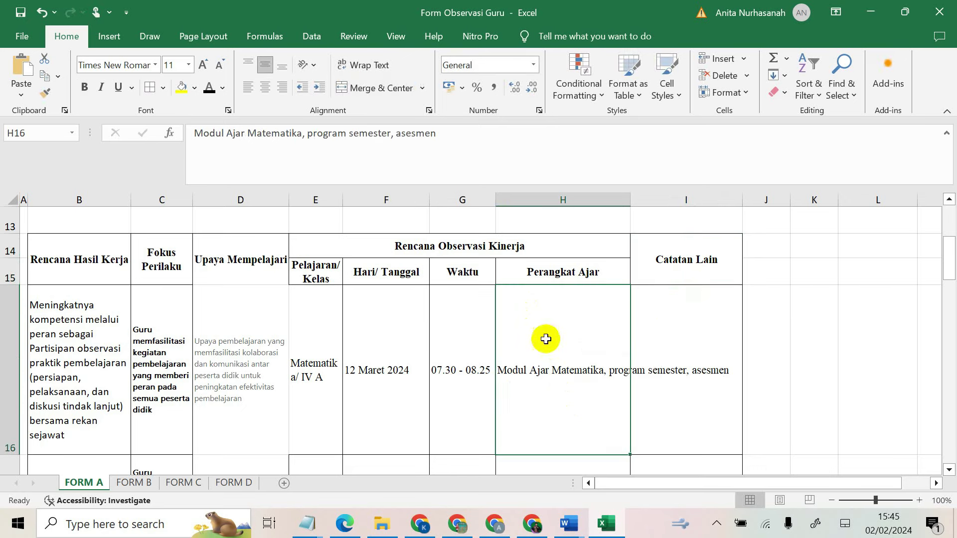
pyautogui.click(352, 63)
pyautogui.click(690, 352)
# Step: Write the Alat peraga note in I16 listing laptop, LCD and Sound speaker
pyautogui.write('Alat peraga :')
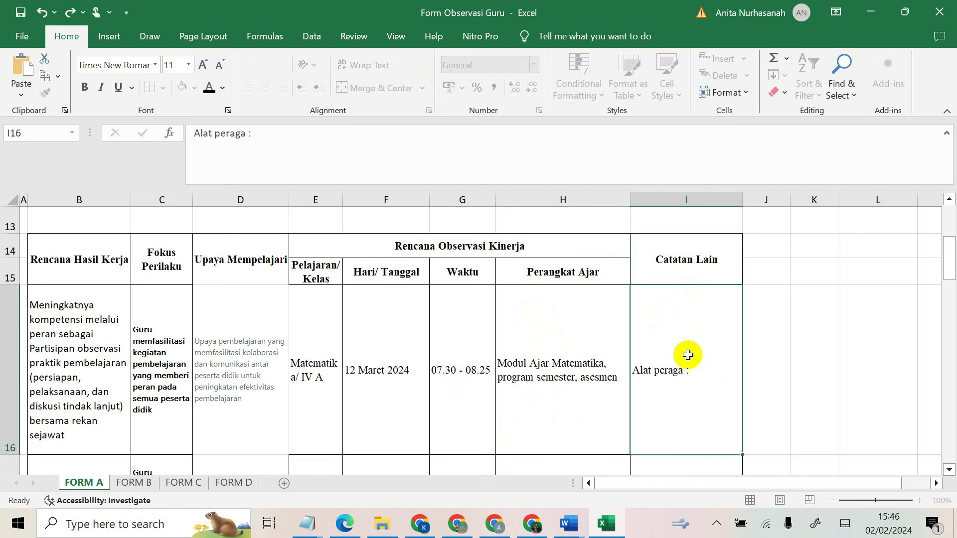
pyautogui.press('Return')
pyautogui.scroll(3, 694, 349)
pyautogui.scroll(-1, 681, 404)
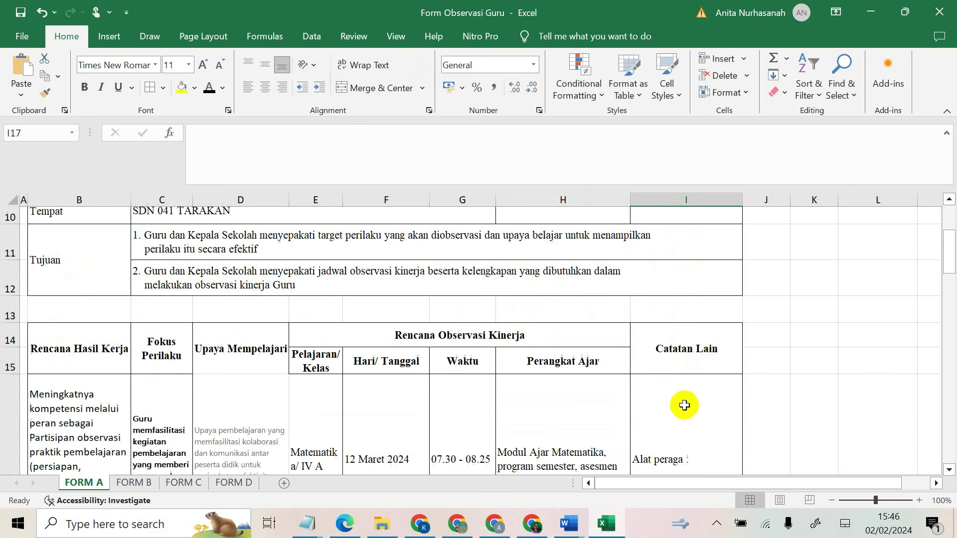
pyautogui.click(684, 434)
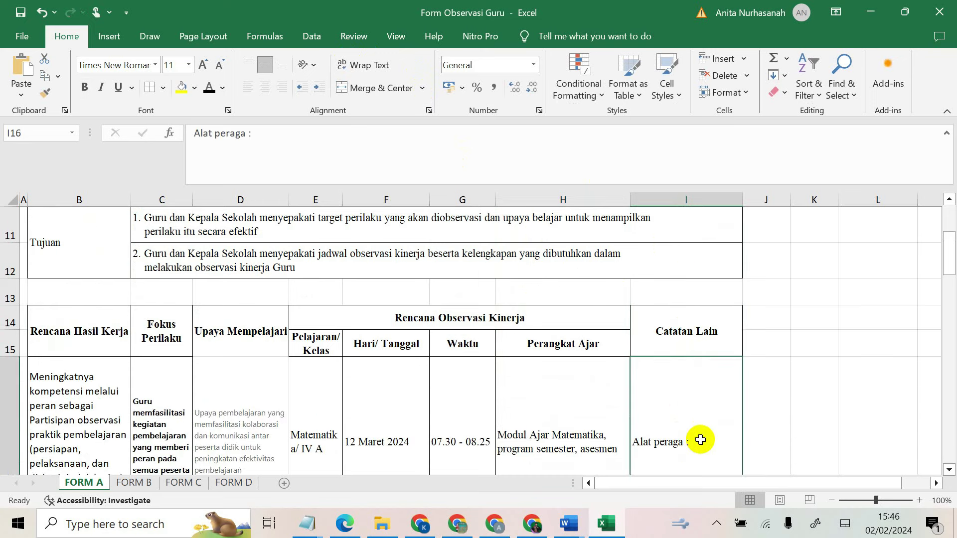
pyautogui.doubleClick(700, 440)
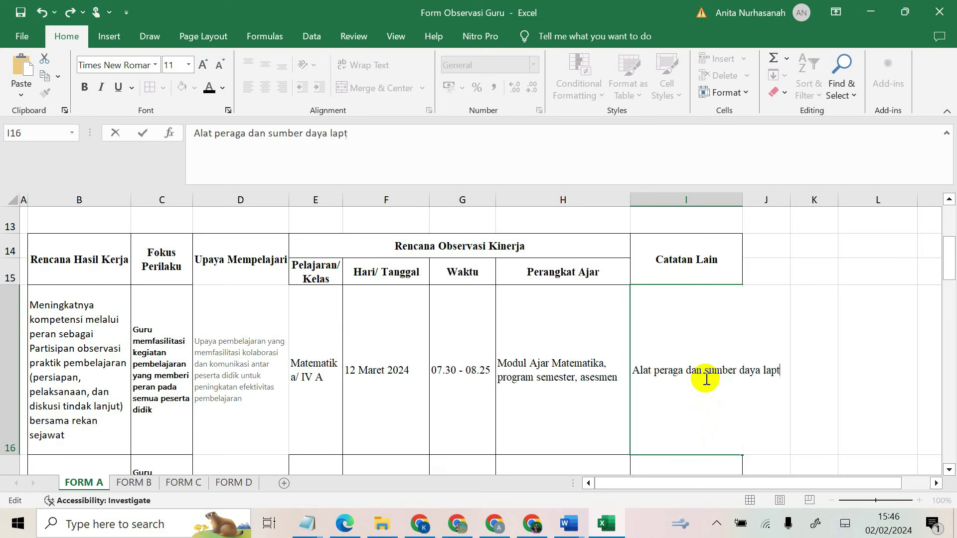
pyautogui.write('p,')
pyautogui.press('capslock')
pyautogui.write('LCD, S')
pyautogui.press('capslock')
pyautogui.write('oun')
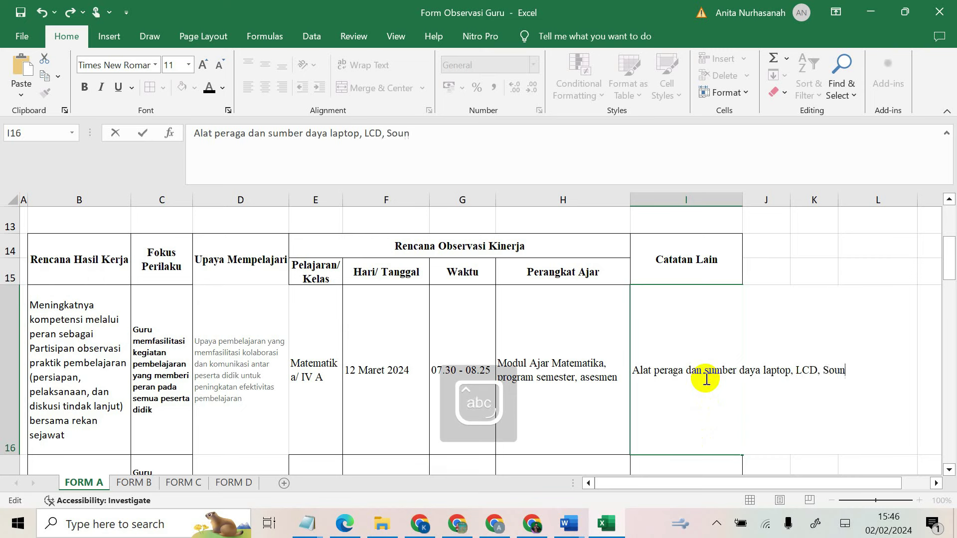
pyautogui.write('d speaker,')
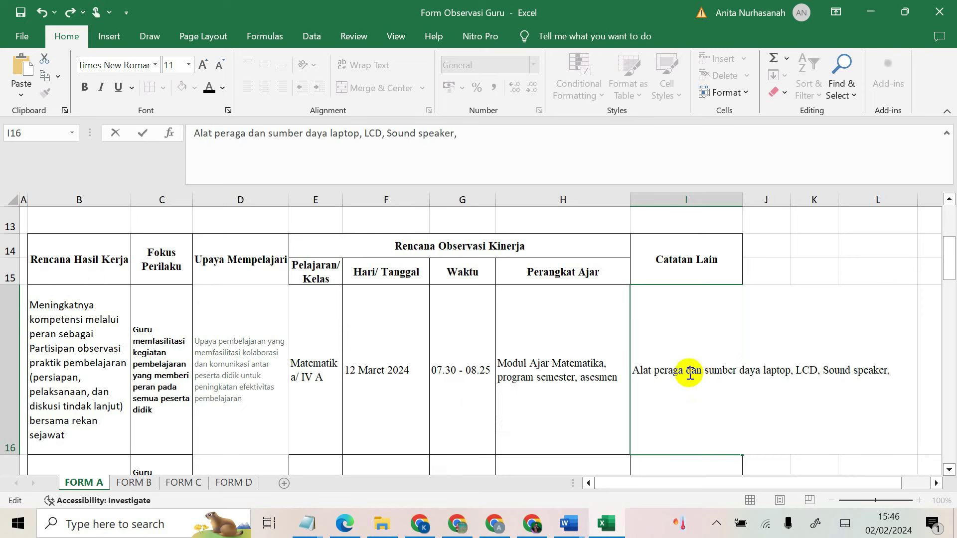
# Step: Revise the Catatan Lain note wording and wrap its text inside I16
pyautogui.click(688, 370)
pyautogui.write('gambar')
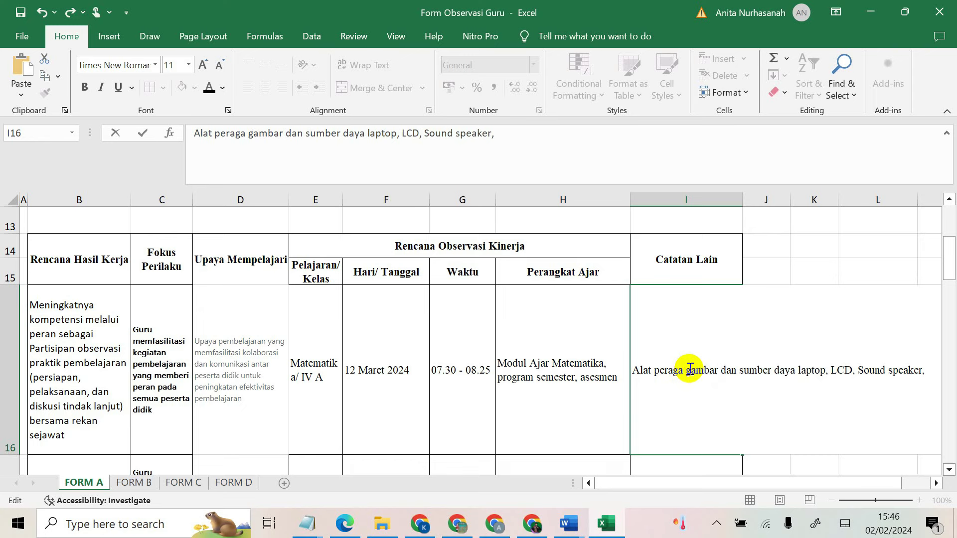
pyautogui.press('BackSpace')
pyautogui.write(', papara')
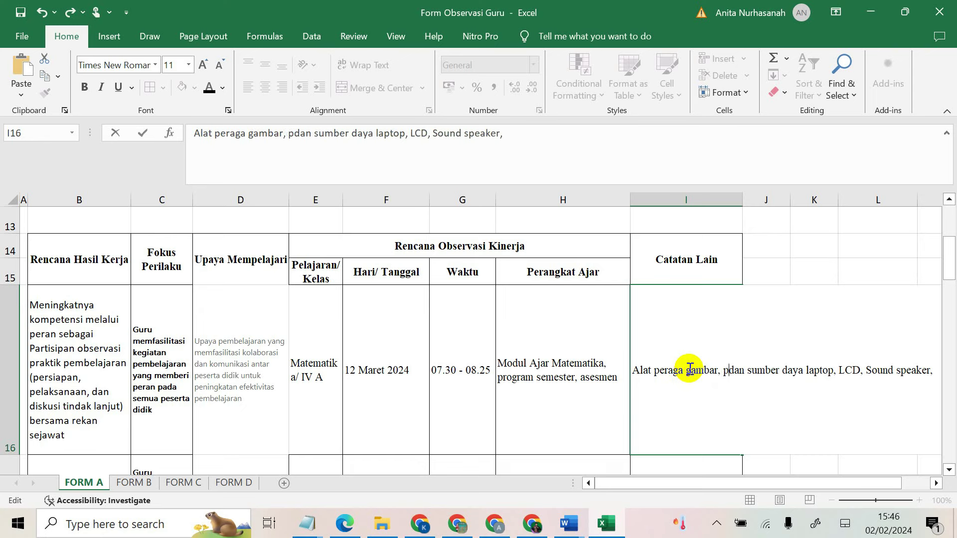
pyautogui.write('n')
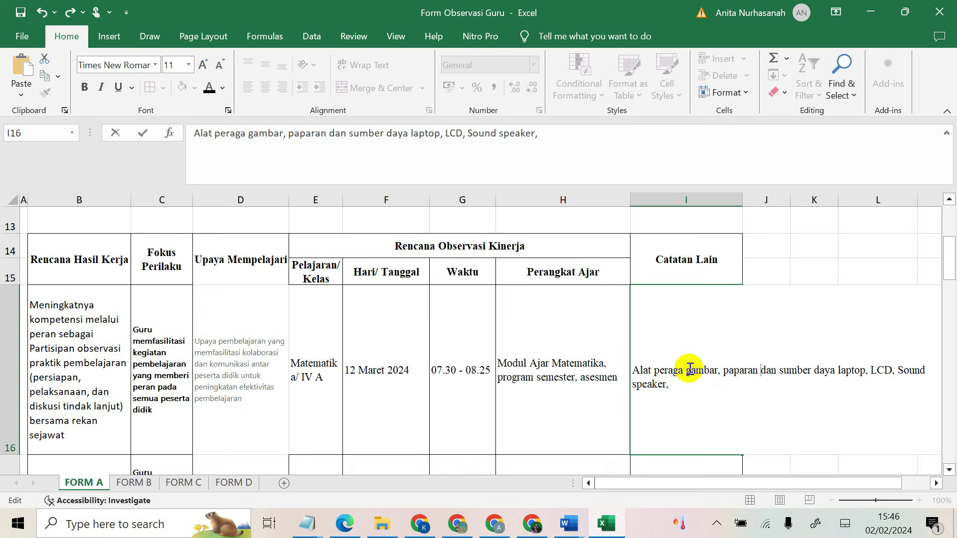
pyautogui.click(667, 387)
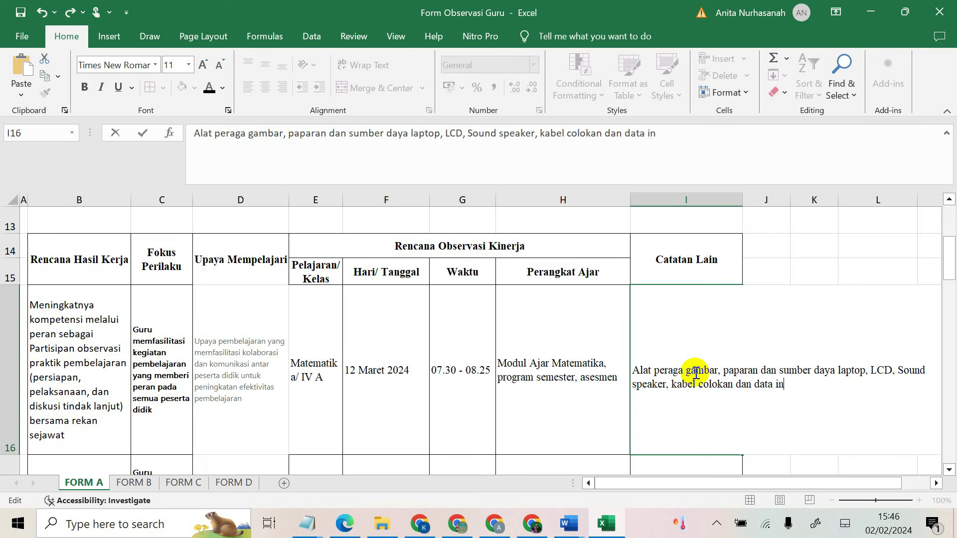
pyautogui.click(555, 336)
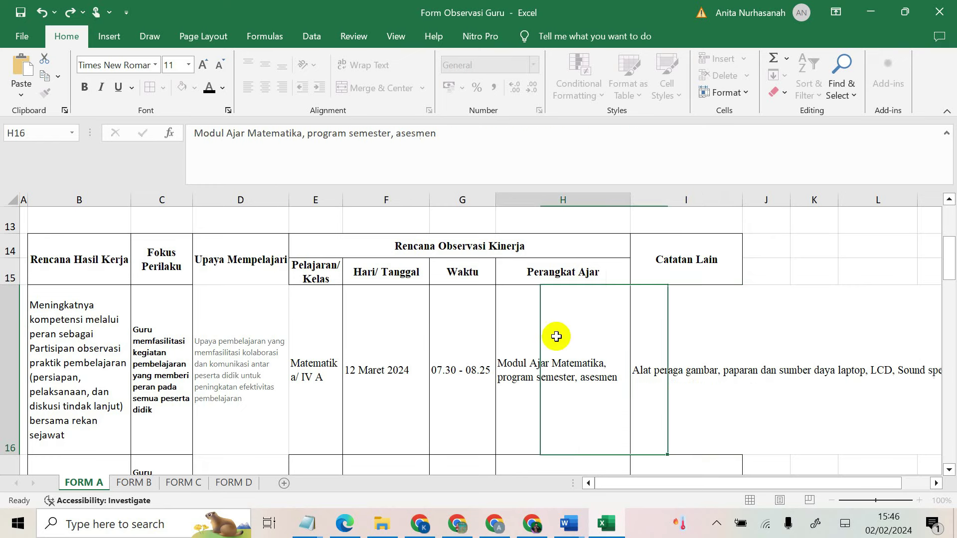
pyautogui.click(671, 335)
pyautogui.click(393, 70)
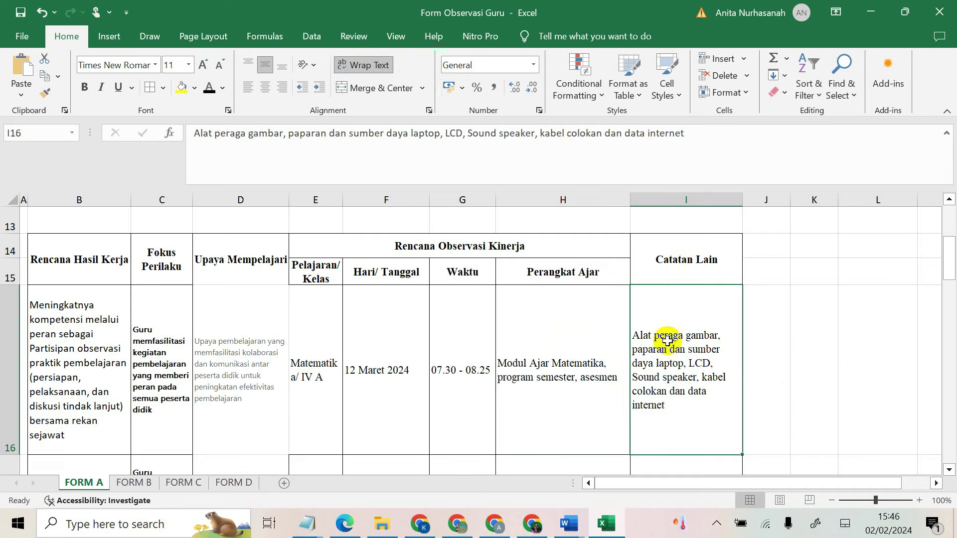
pyautogui.scroll(-3, 85, 361)
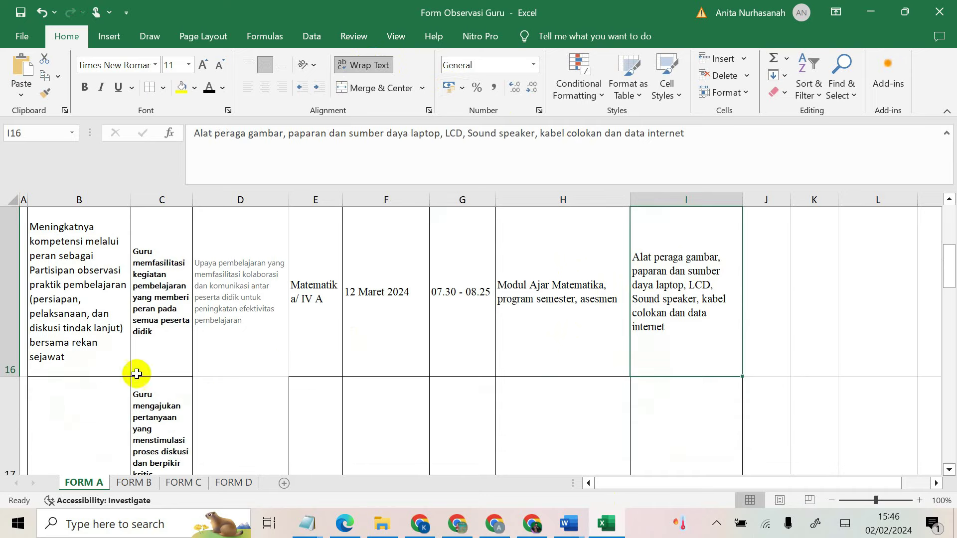
pyautogui.click(164, 408)
pyautogui.scroll(-2, 159, 356)
pyautogui.scroll(-2, 160, 356)
pyautogui.scroll(3, 154, 309)
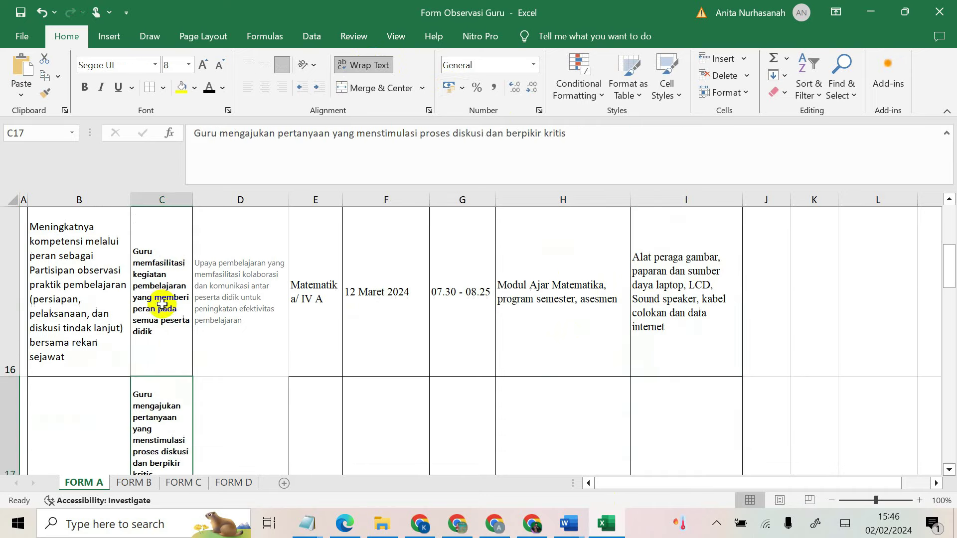
# Step: Copy rubric heading 2 on questions stimulating discussion and critical thinking
pyautogui.click(532, 524)
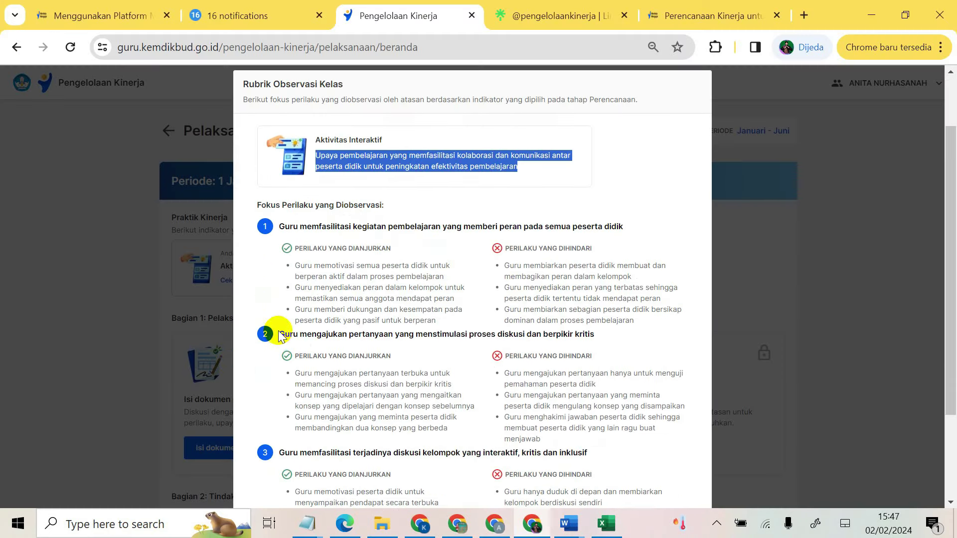
pyautogui.moveTo(282, 334); pyautogui.dragTo(588, 334)
pyautogui.hotkey('ctrl', 'c')
pyautogui.rightClick(588, 334)
pyautogui.click(276, 204)
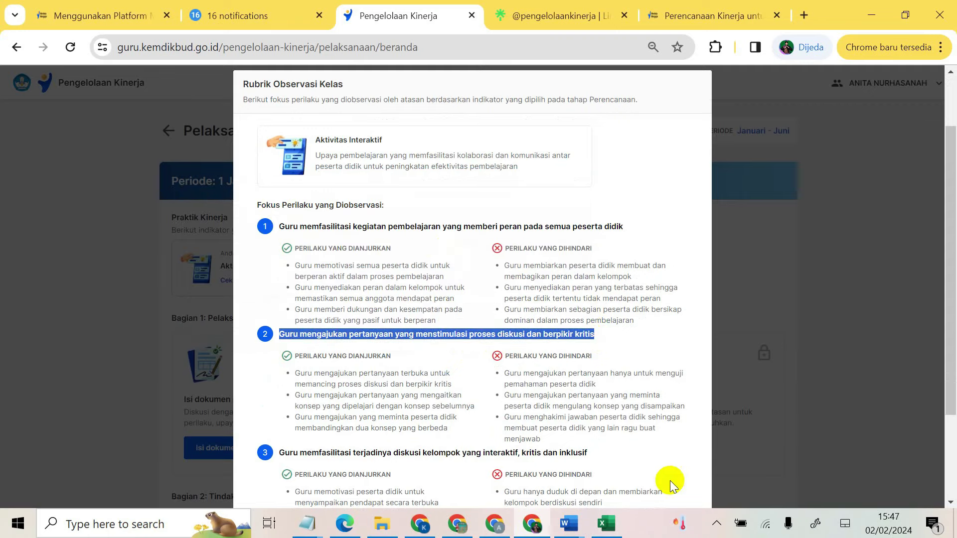
pyautogui.click(607, 521)
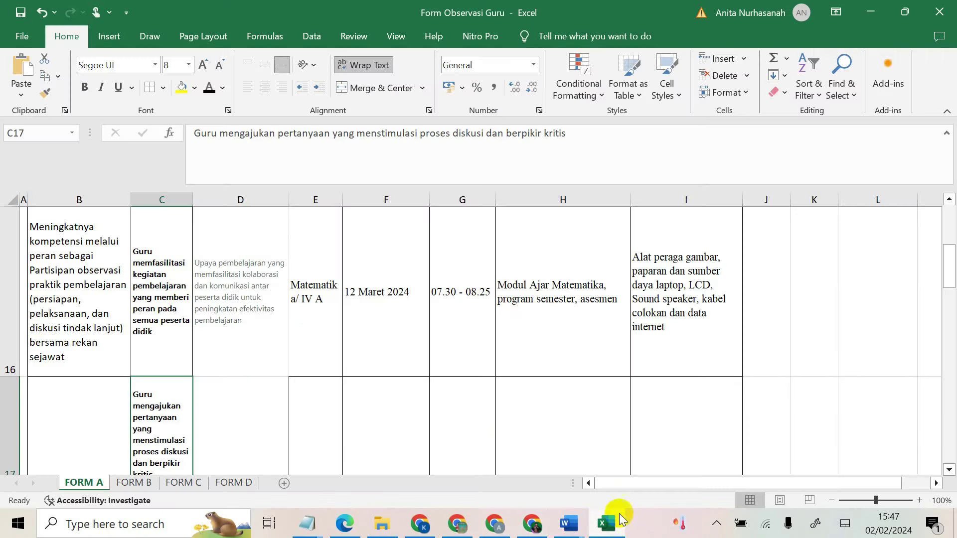
# Step: Paste the second behaviour focus into C17, wrapped and vertically centred
pyautogui.rightClick(147, 403)
pyautogui.click(176, 190)
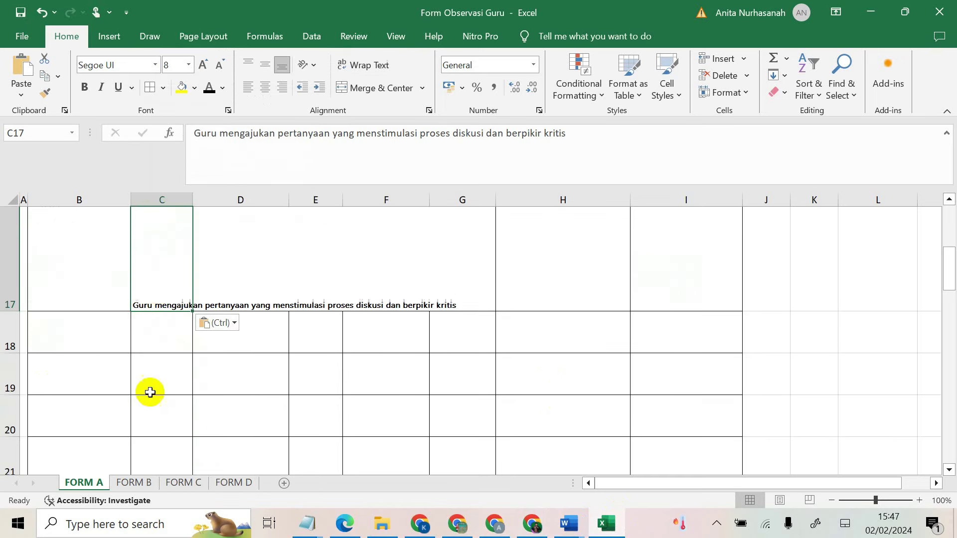
pyautogui.click(343, 65)
pyautogui.click(257, 62)
pyautogui.click(263, 64)
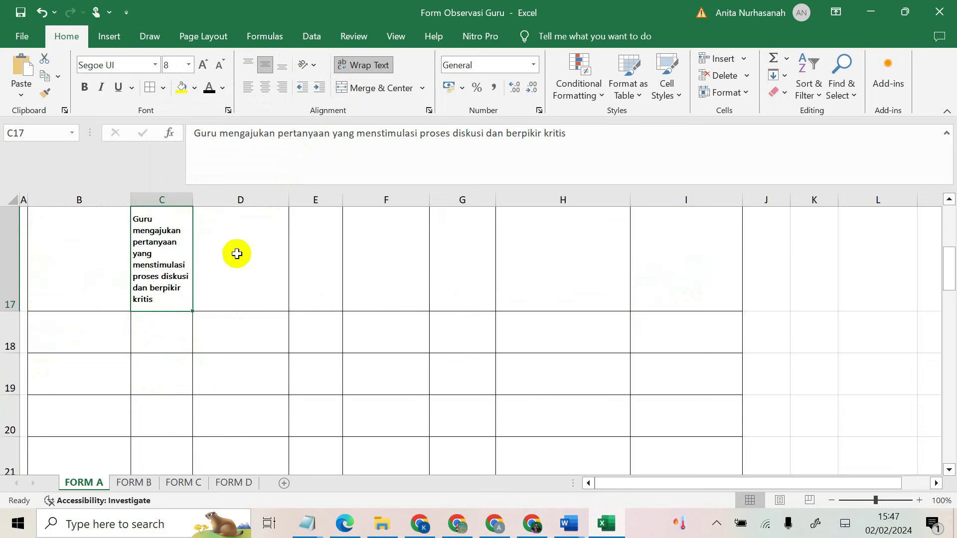
pyautogui.scroll(2, 247, 267)
pyautogui.scroll(-1, 239, 320)
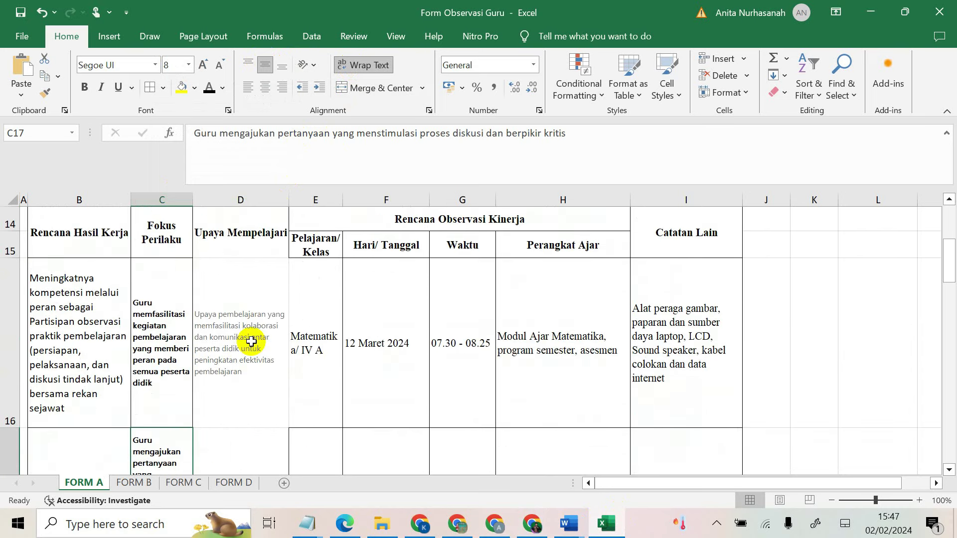
# Step: Copy D16's Upaya Mempelajari text into D17
pyautogui.click(250, 342)
pyautogui.scroll(-1, 244, 358)
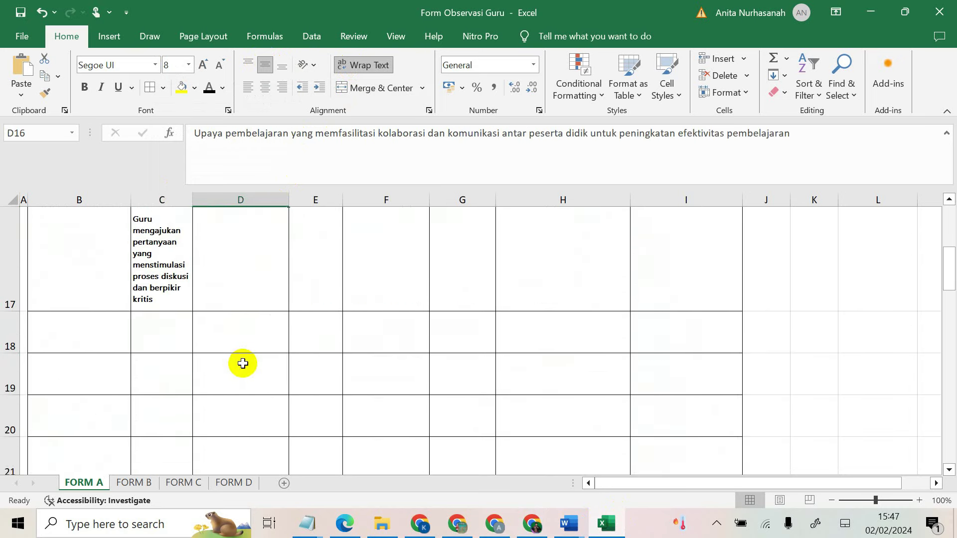
pyautogui.scroll(1, 243, 363)
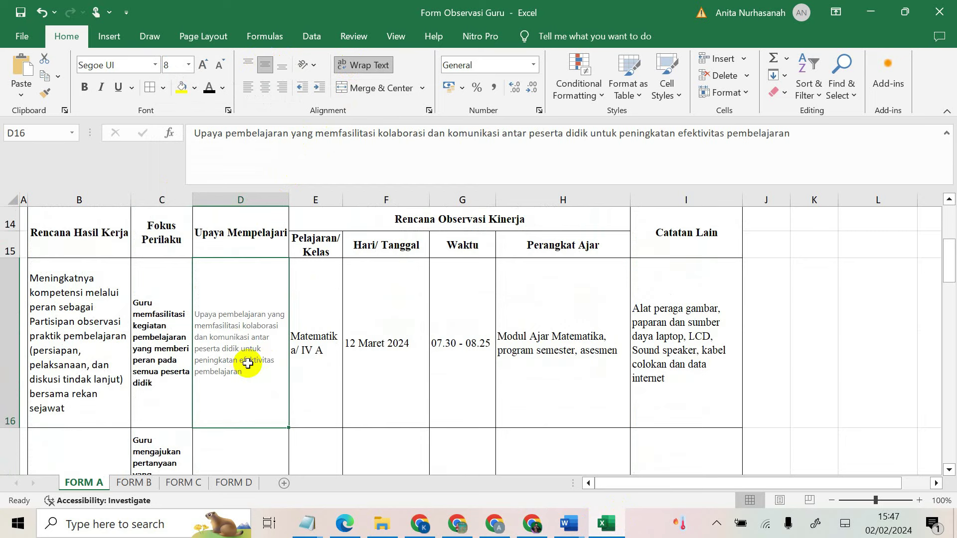
pyautogui.hotkey('ctrl', 'c')
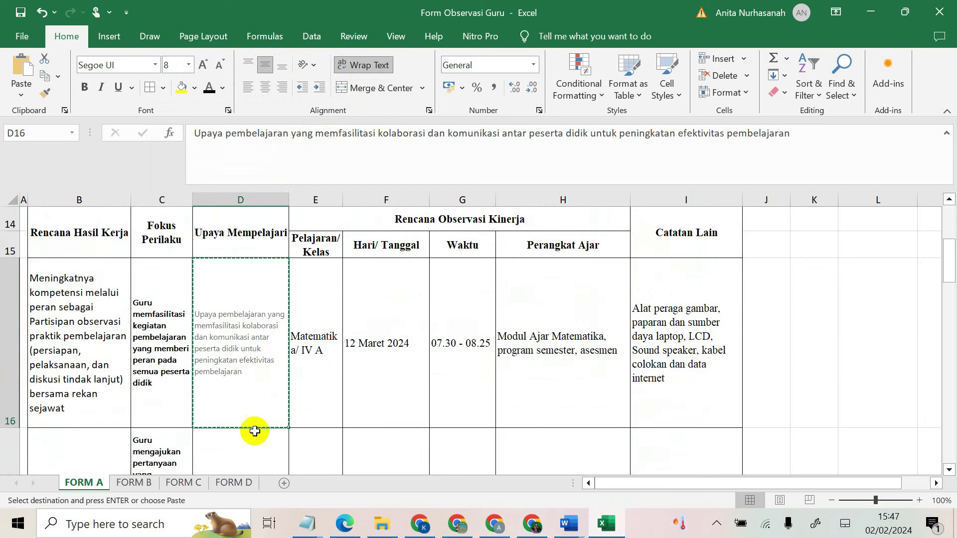
pyautogui.click(250, 450)
pyautogui.hotkey('ctrl', 'v')
pyautogui.scroll(-1, 254, 449)
pyautogui.scroll(2, 261, 441)
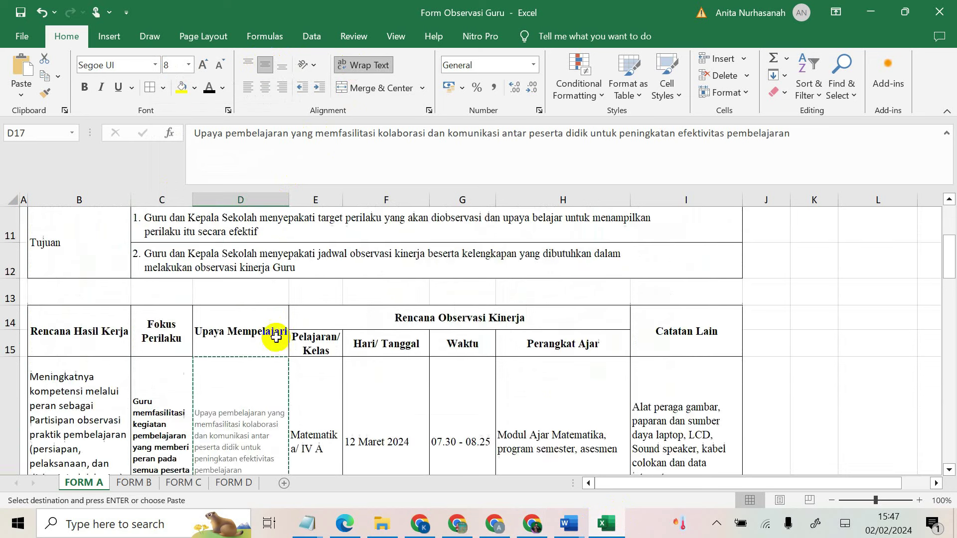
pyautogui.scroll(-1, 331, 299)
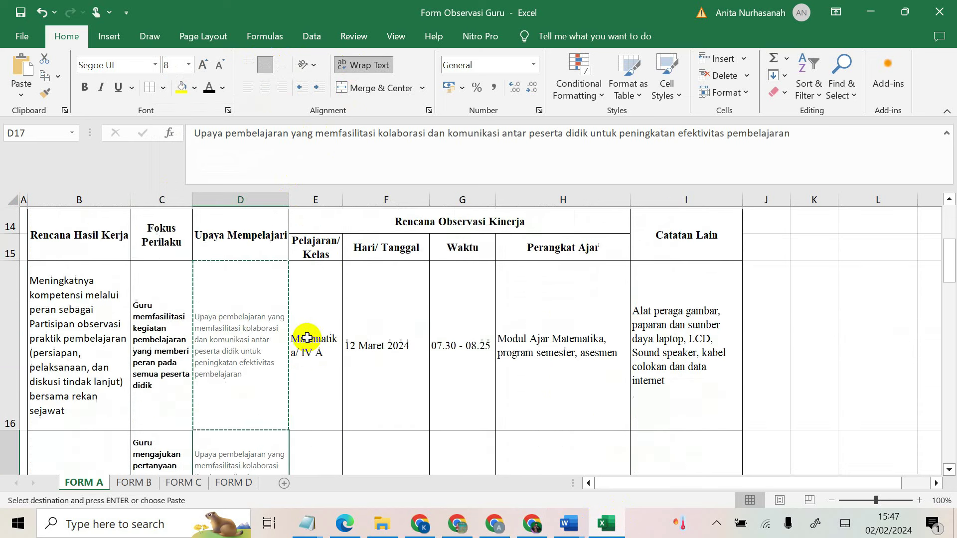
pyautogui.click(316, 379)
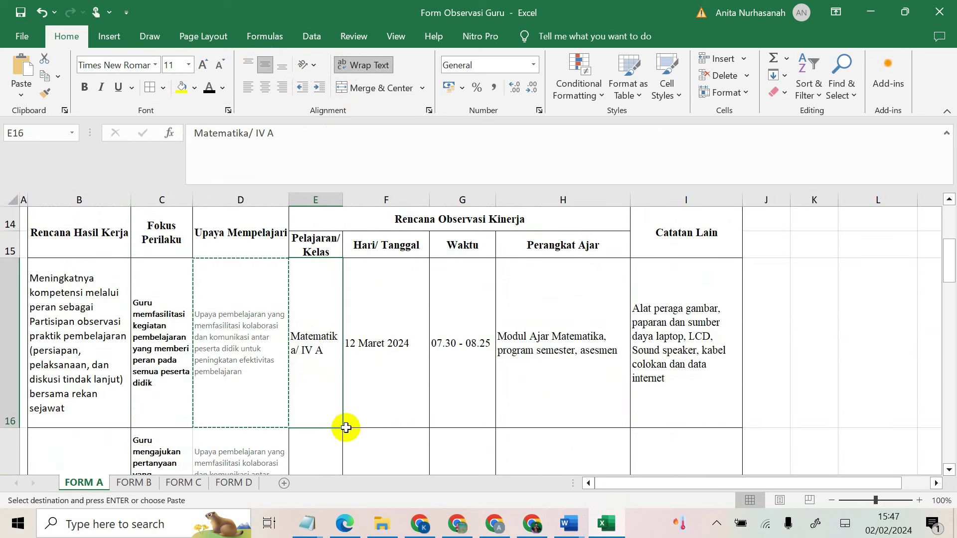
# Step: Extend row 16's observation details into rows 17–18, dated 13 and 14 Maret 2024
pyautogui.moveTo(346, 427); pyautogui.dragTo(344, 399)
pyautogui.scroll(2, 327, 336)
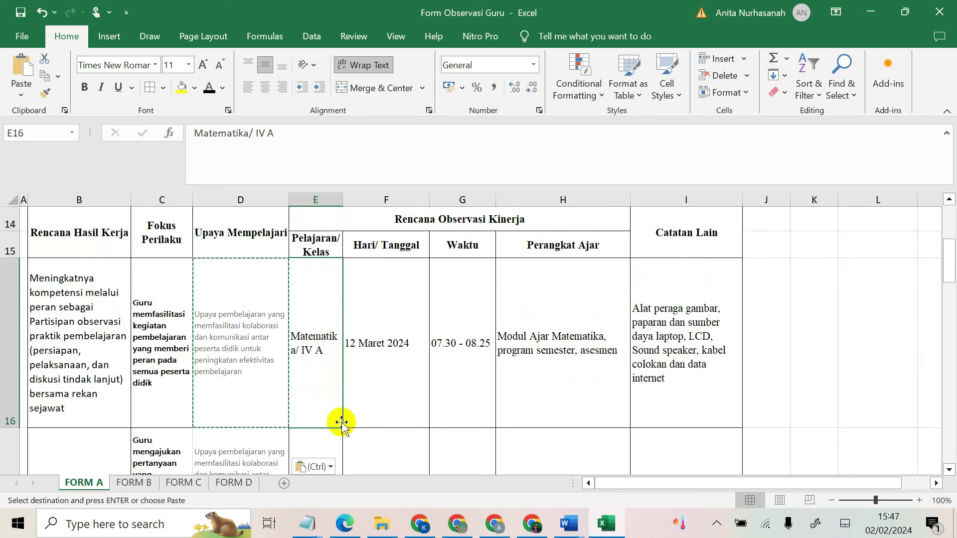
pyautogui.moveTo(308, 379); pyautogui.dragTo(707, 356)
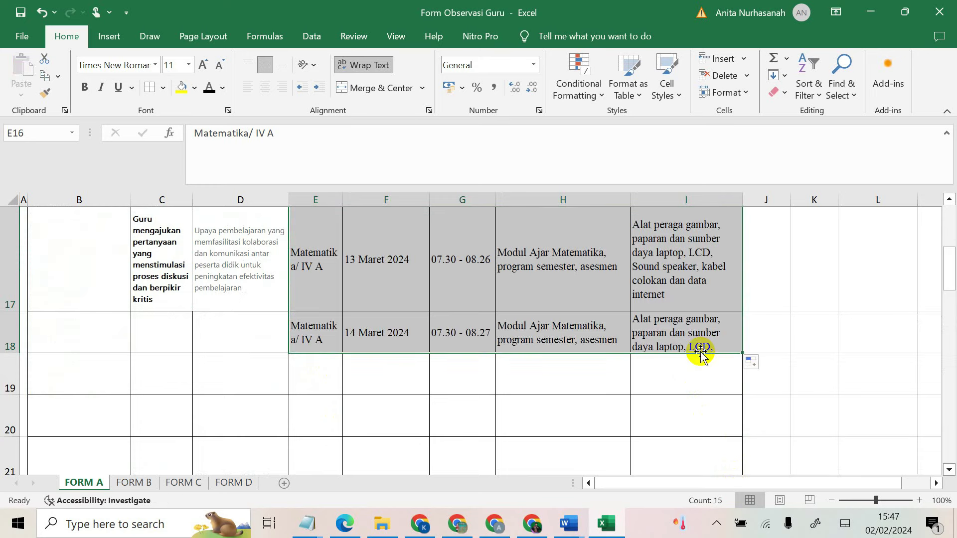
# Step: Copy the Upaya Mempelajari text from D17 into D18
pyautogui.click(233, 279)
pyautogui.hotkey('ctrl', 'c')
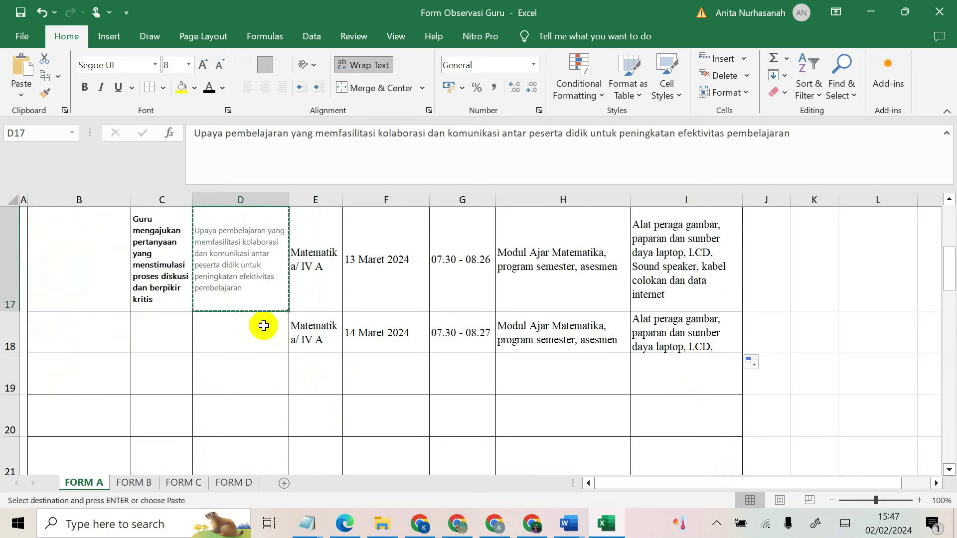
pyautogui.click(263, 324)
pyautogui.hotkey('ctrl', 'v')
pyautogui.click(174, 331)
pyautogui.click(231, 316)
# Step: Make row 18 taller so its text fits
pyautogui.moveTo(8, 353); pyautogui.dragTo(5, 393)
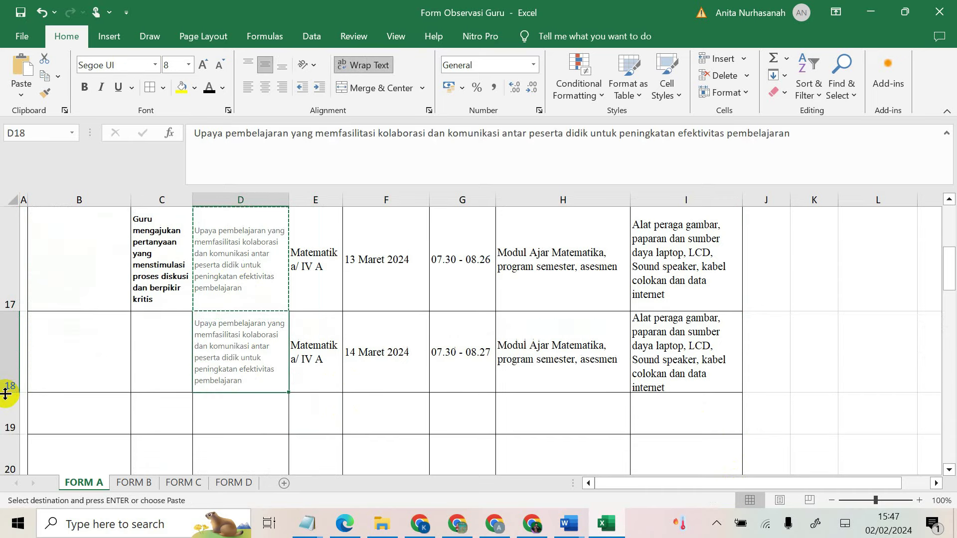
pyautogui.click(135, 351)
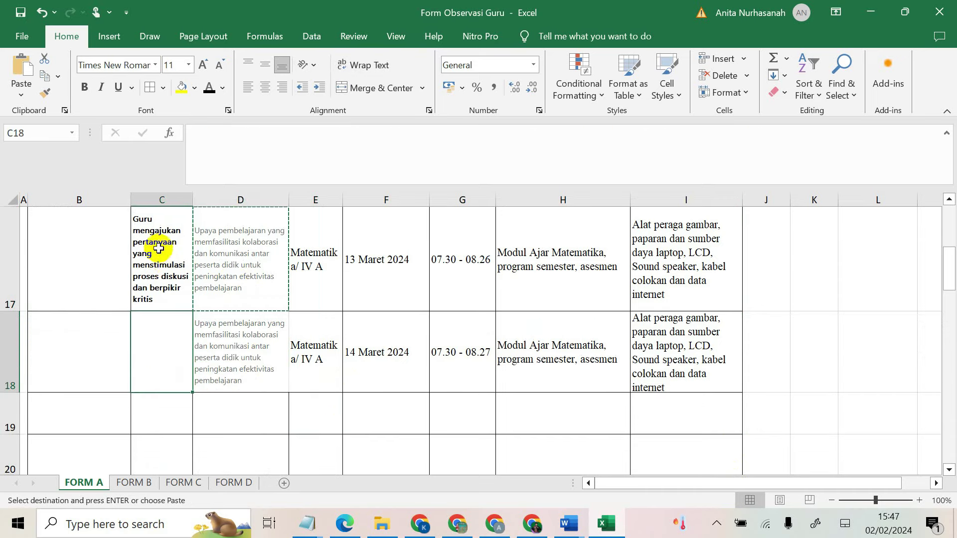
pyautogui.scroll(2, 158, 248)
pyautogui.scroll(-2, 160, 383)
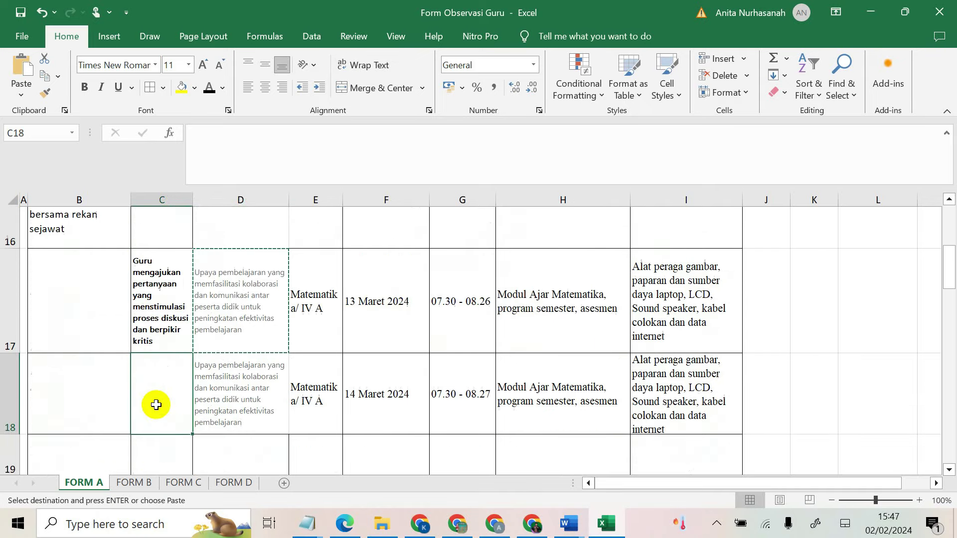
pyautogui.scroll(-2, 432, 429)
# Step: Copy the rubric's item 3 heading on interactive, critical and inclusive group discussion
pyautogui.click(532, 523)
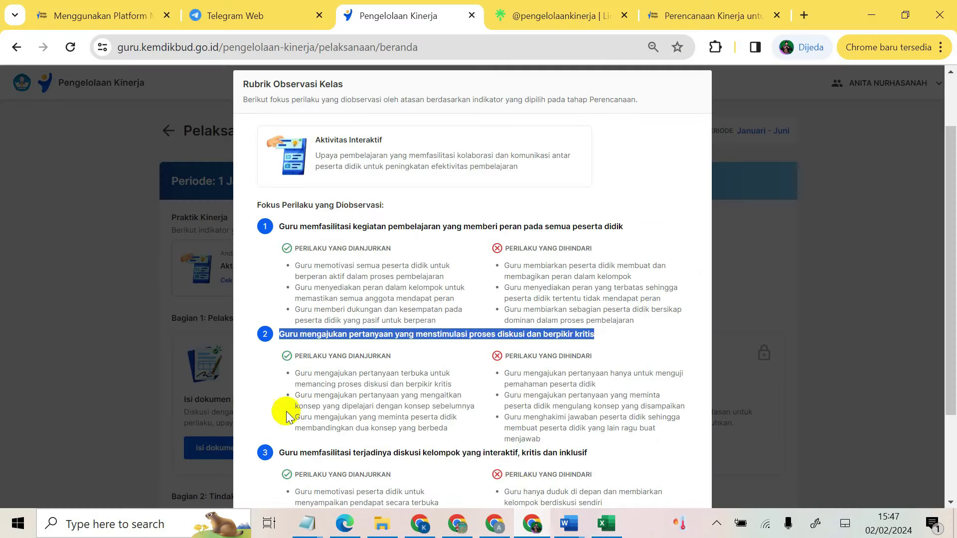
pyautogui.scroll(-2, 287, 416)
pyautogui.moveTo(282, 379); pyautogui.dragTo(598, 375)
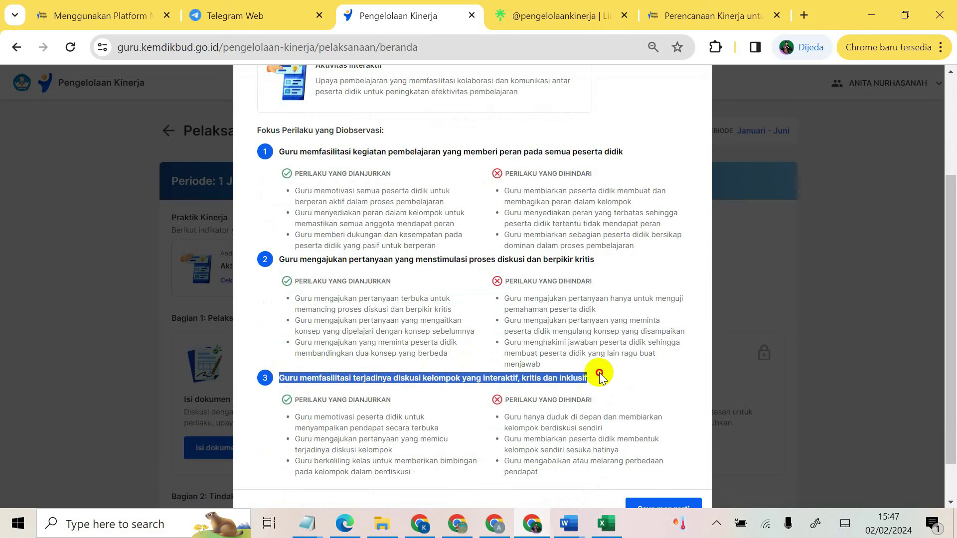
pyautogui.rightClick(567, 373)
pyautogui.click(229, 245)
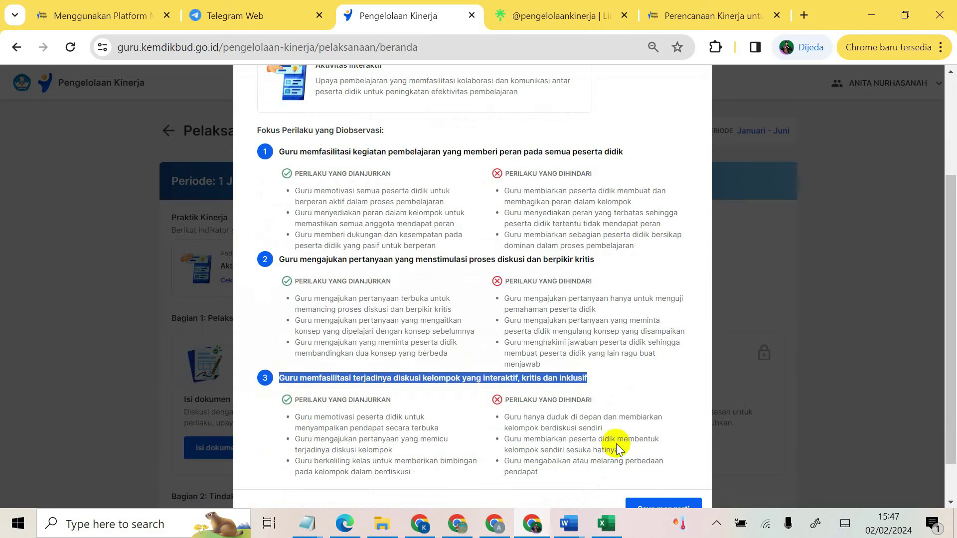
pyautogui.click(606, 523)
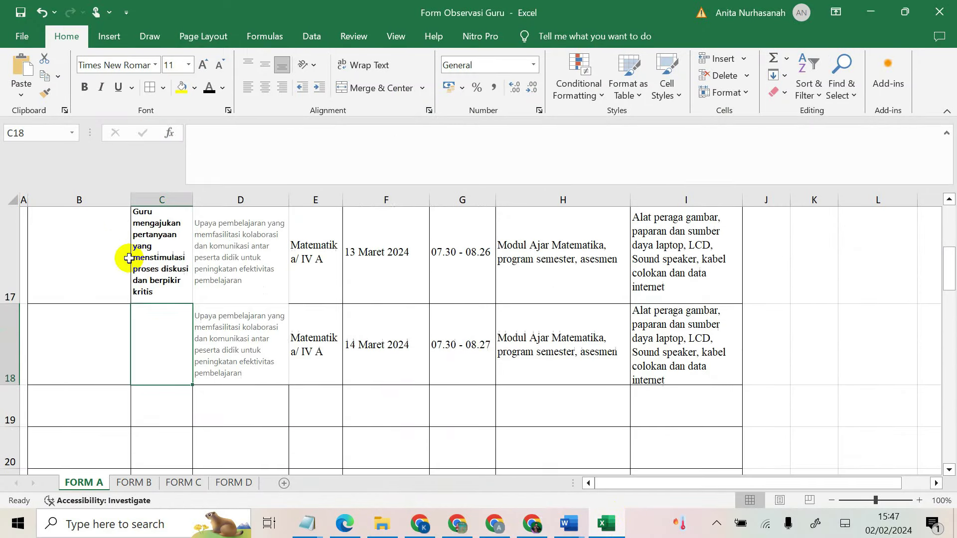
# Step: Paste the group discussion heading into C18, wrapped and middle-aligned, and adjust row 18's height
pyautogui.scroll(1, 158, 336)
pyautogui.click(21, 74)
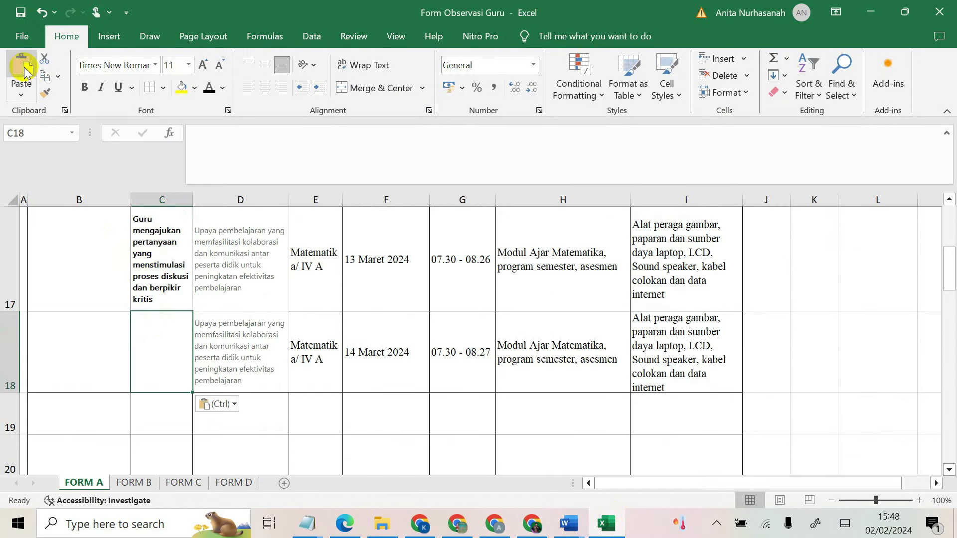
pyautogui.click(363, 65)
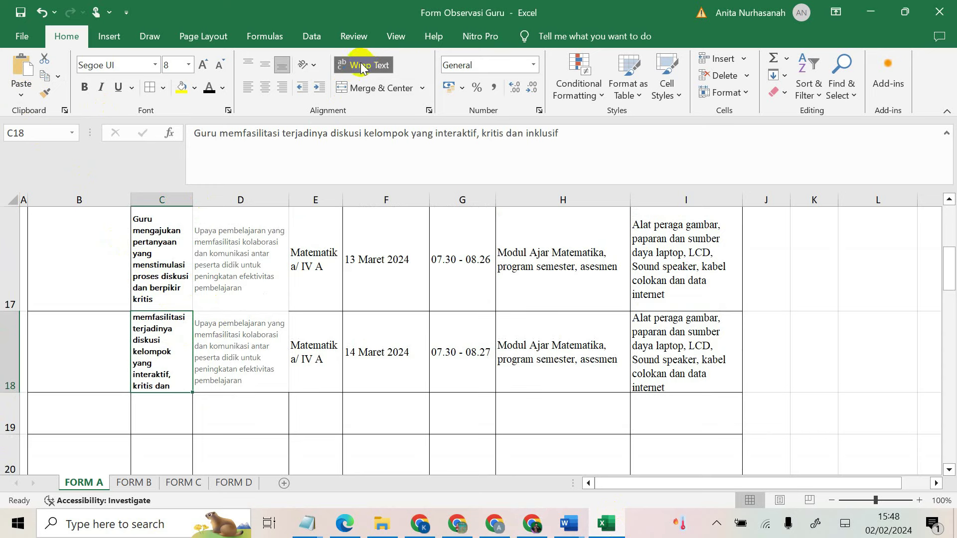
pyautogui.click(264, 65)
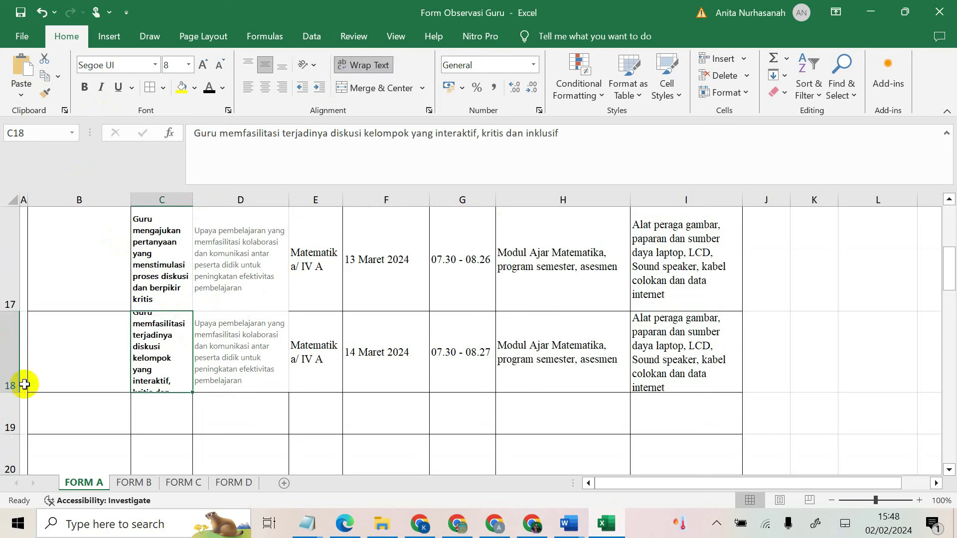
pyautogui.moveTo(11, 392); pyautogui.dragTo(12, 420)
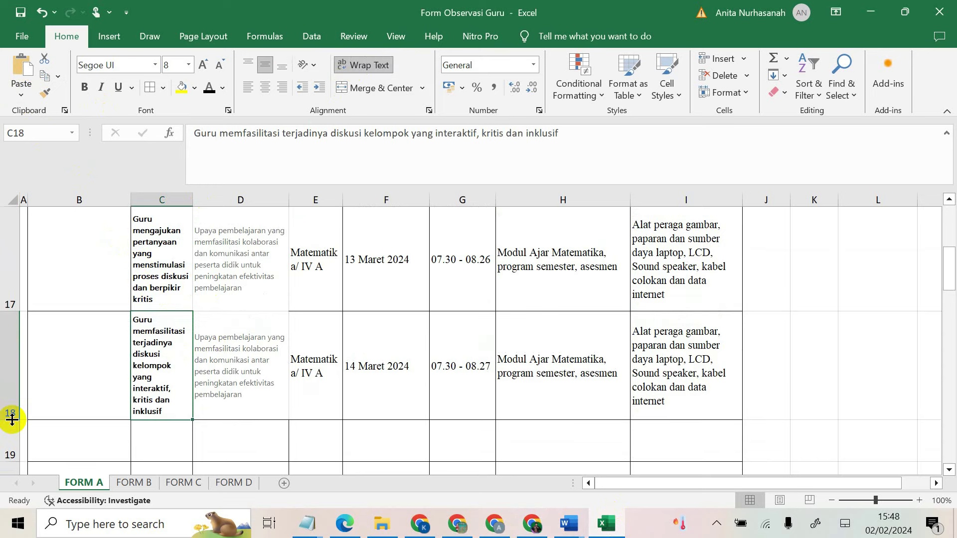
pyautogui.doubleClick(13, 420)
pyautogui.moveTo(12, 424); pyautogui.dragTo(42, 368)
# Step: Hide the empty rows 19–22 below the FORM A table
pyautogui.click(188, 421)
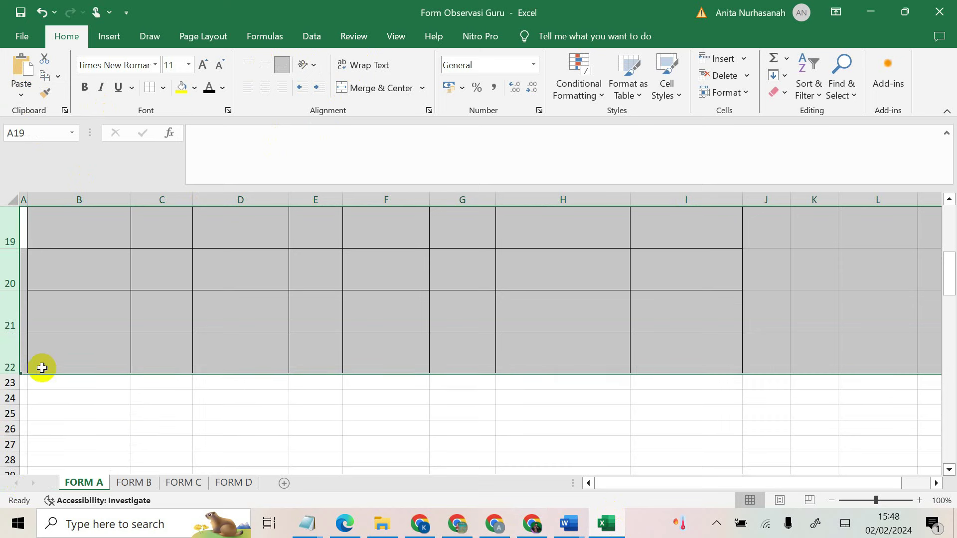
pyautogui.rightClick(2, 353)
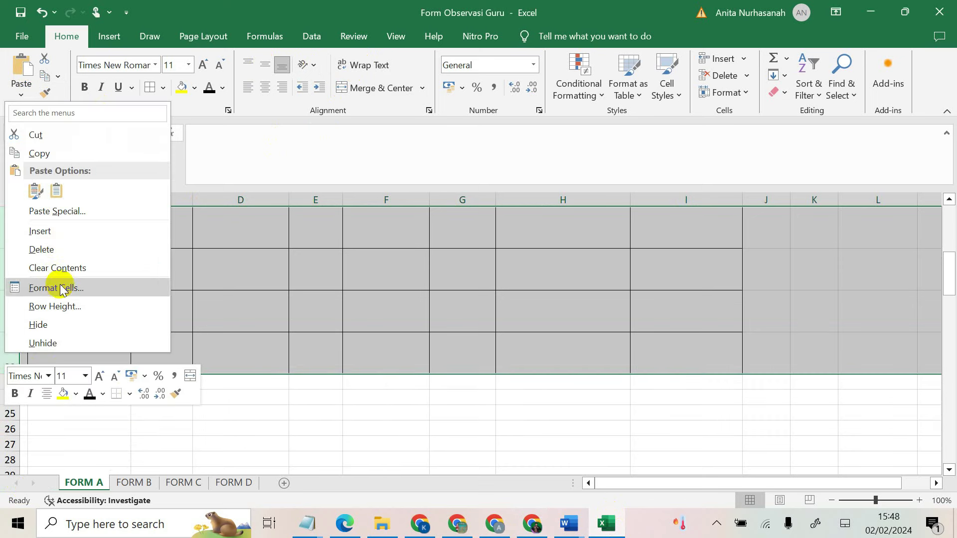
pyautogui.click(60, 325)
pyautogui.scroll(3, 235, 326)
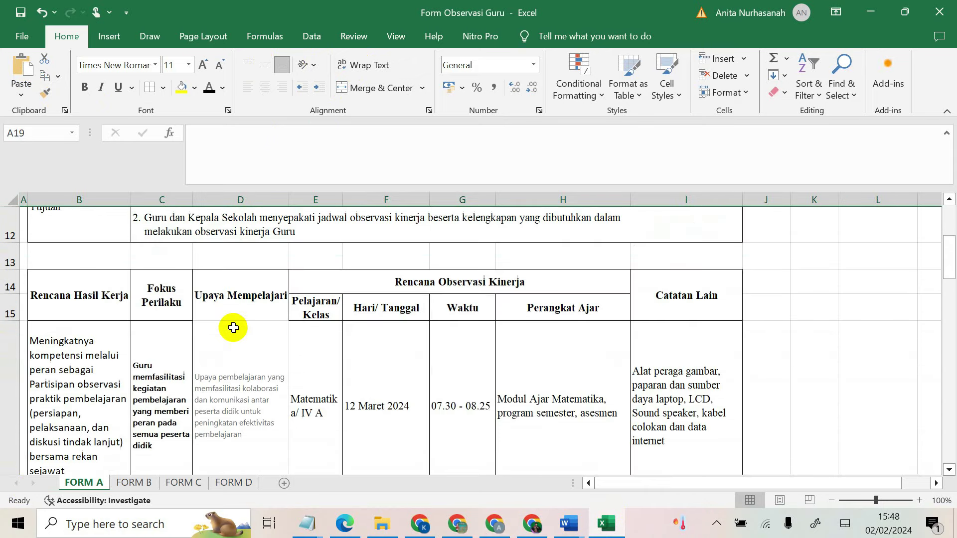
pyautogui.scroll(-1, 305, 327)
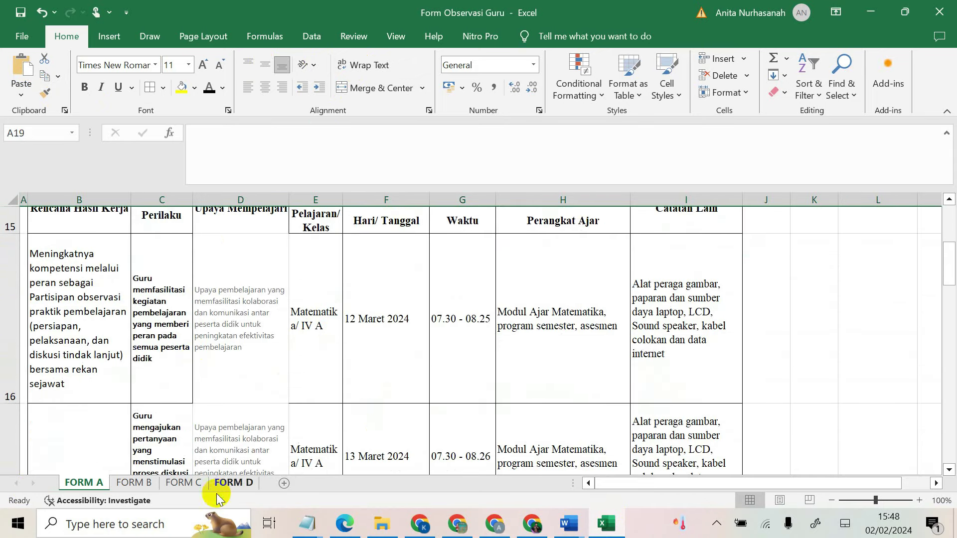
pyautogui.click(133, 482)
# Step: Enter the teacher's name in Nama Guru and the principal's name in Nama Kepala Sekolah on FORM B
pyautogui.scroll(3, 154, 319)
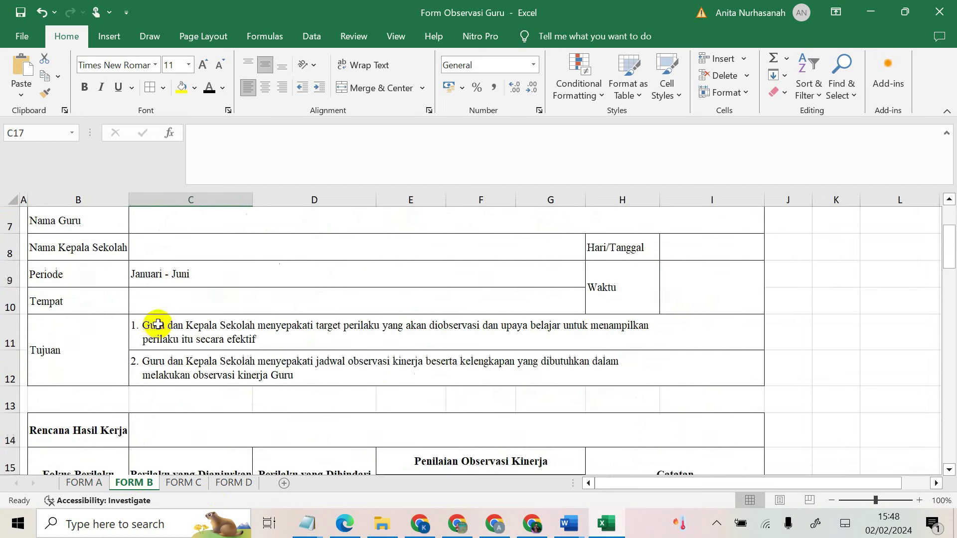
pyautogui.click(165, 260)
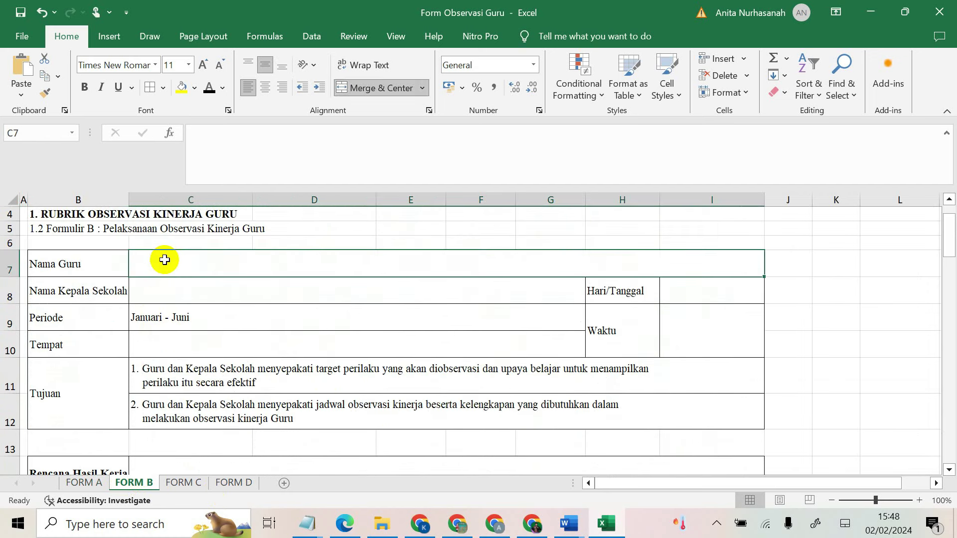
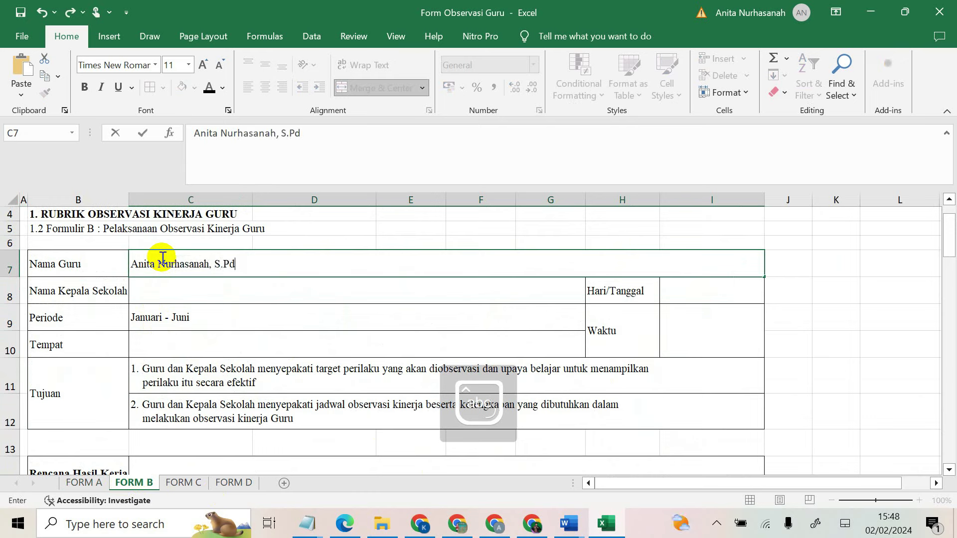
pyautogui.click(190, 306)
pyautogui.click(222, 289)
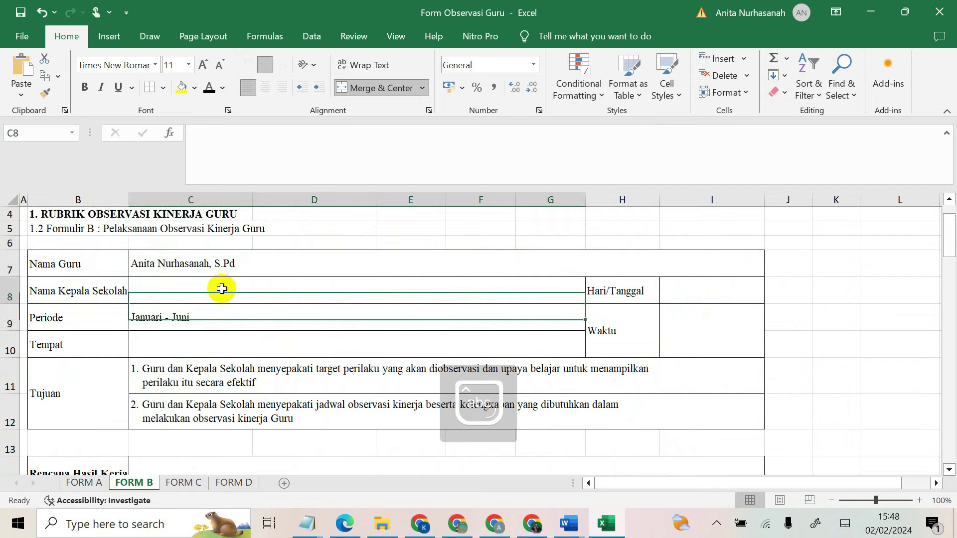
pyautogui.click(80, 483)
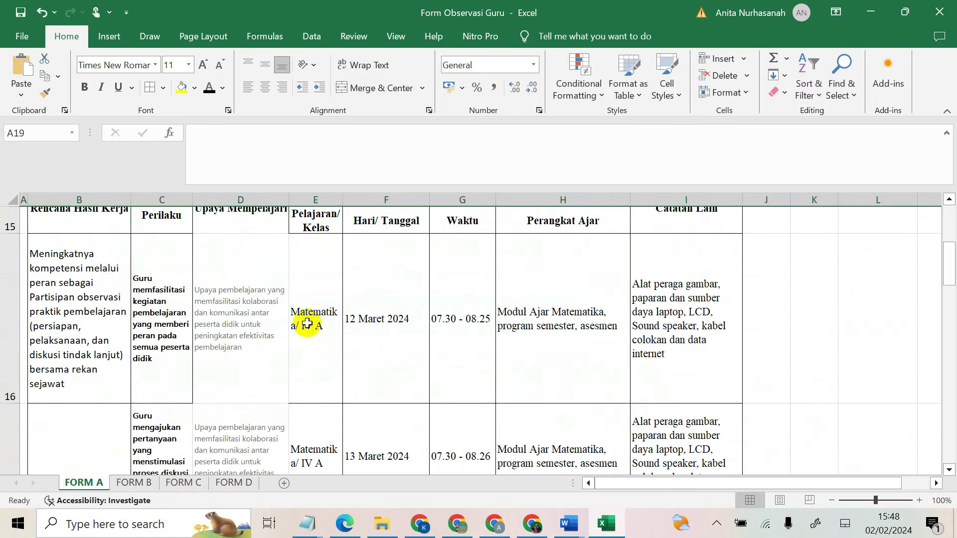
pyautogui.scroll(2, 307, 324)
pyautogui.scroll(2, 128, 369)
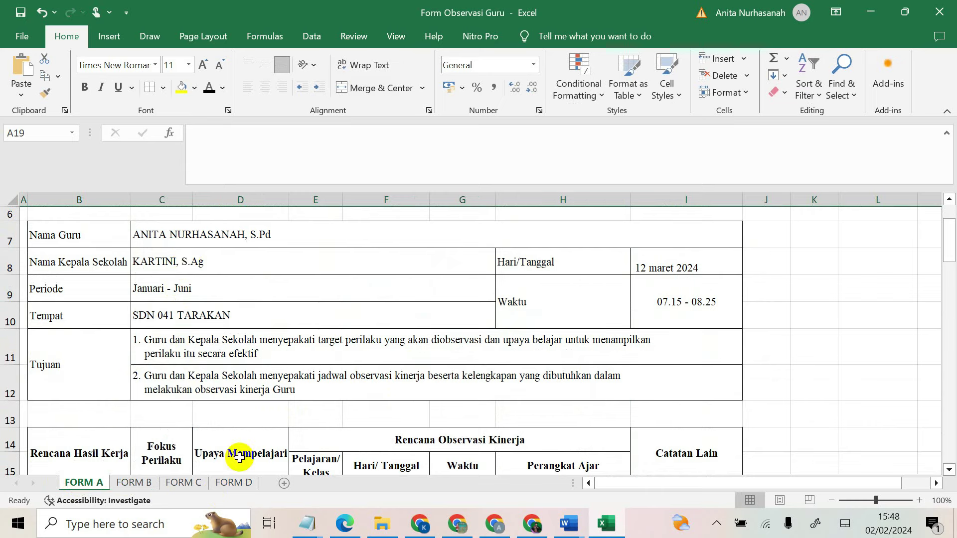
pyautogui.click(135, 482)
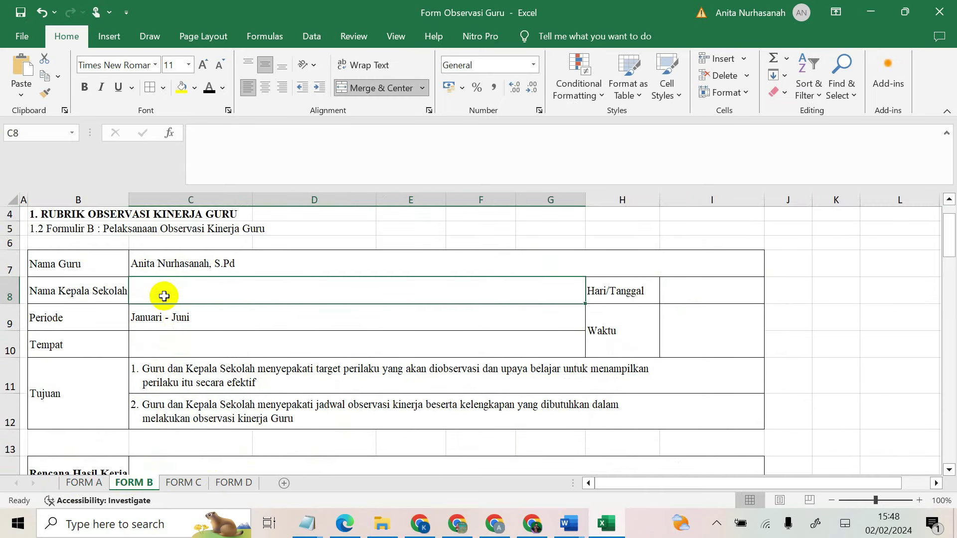
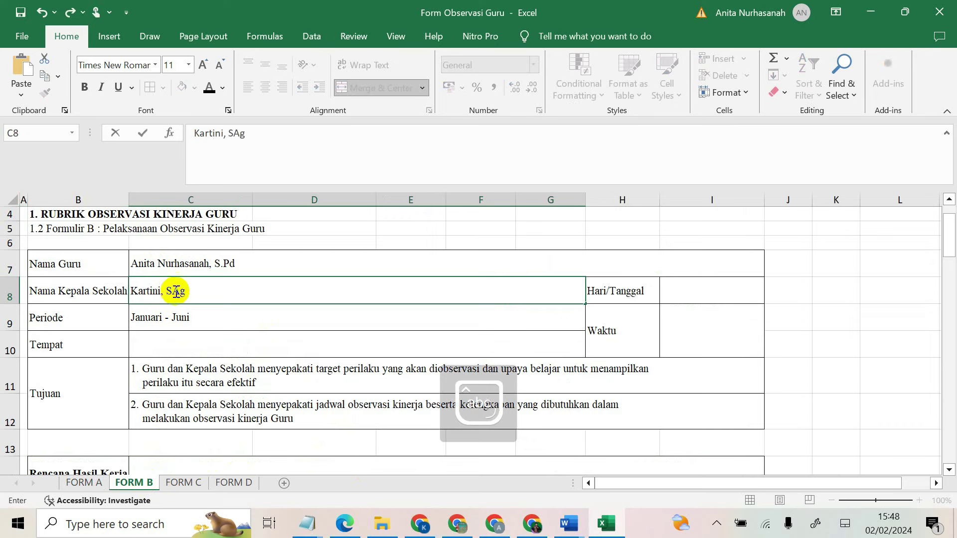
pyautogui.click(202, 321)
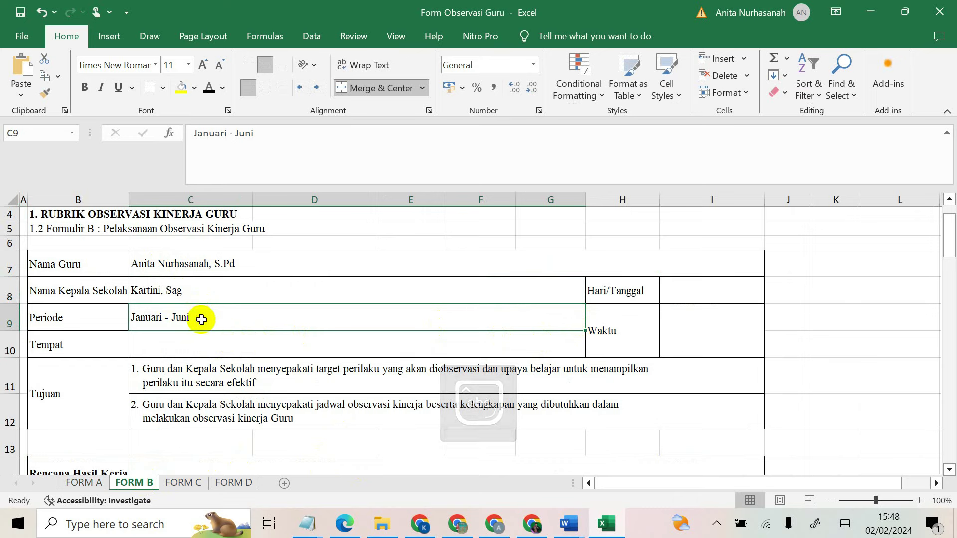
# Step: Set FORM B's Hari/Tanggal to 15 Maret 2024 and Waktu to 07.30 - 08.25
pyautogui.click(681, 293)
pyautogui.write('1')
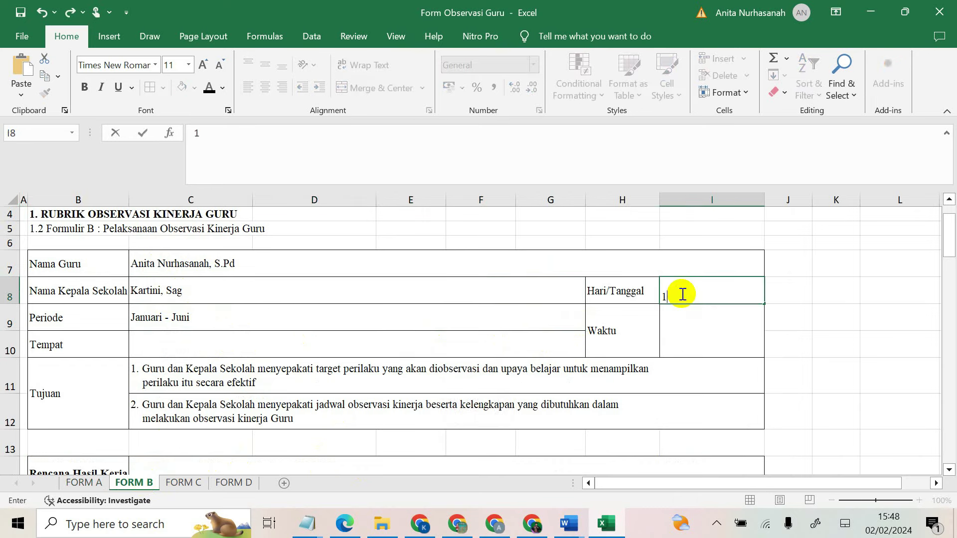
pyautogui.write('5 M')
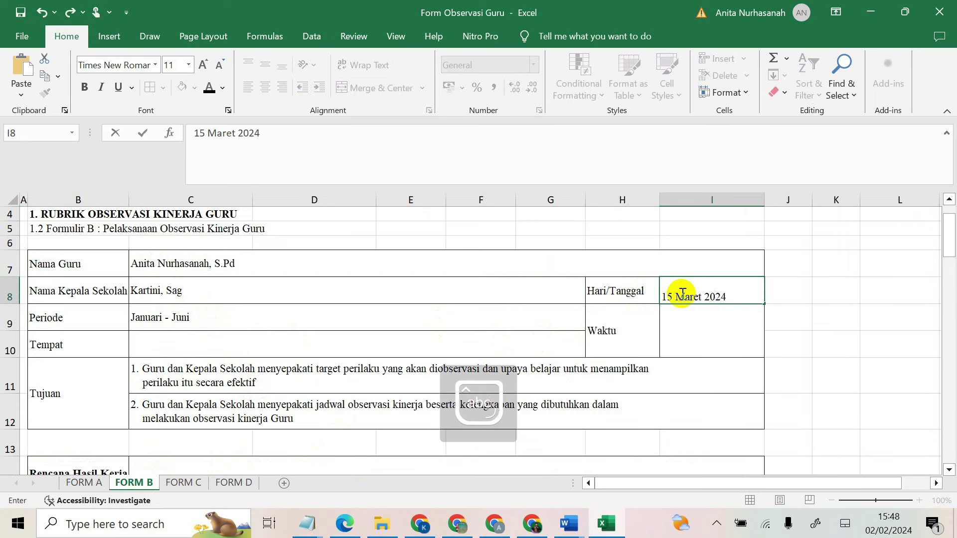
pyautogui.write('aret 2024')
pyautogui.click(730, 311)
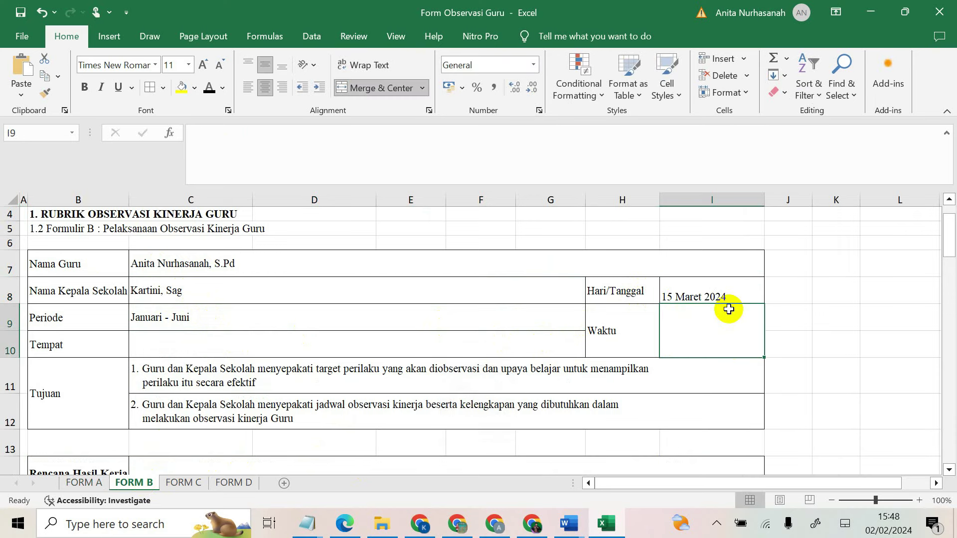
pyautogui.write('07.30 - 08.25')
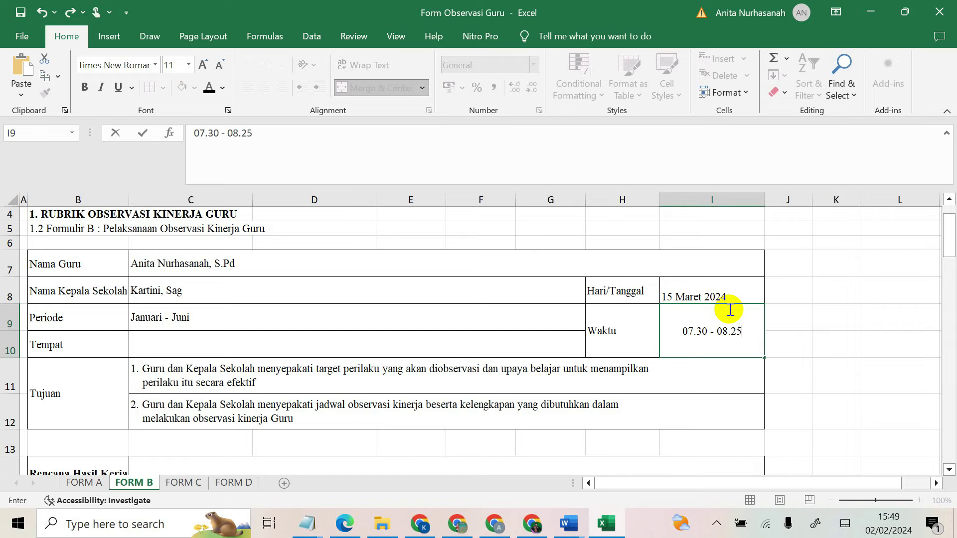
pyautogui.click(86, 482)
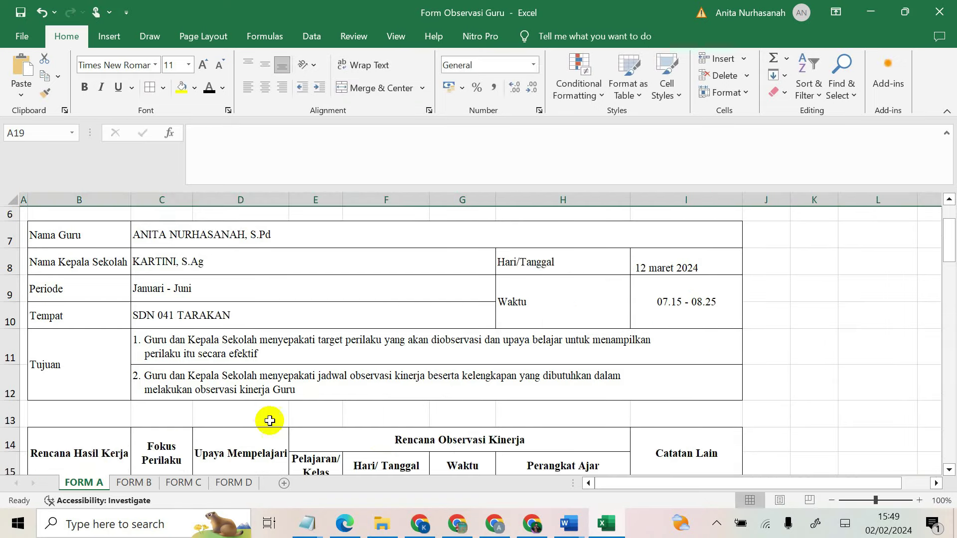
# Step: Change F16 to 15 Maret 2024 and copy that date into F17 and F18
pyautogui.scroll(-3, 399, 394)
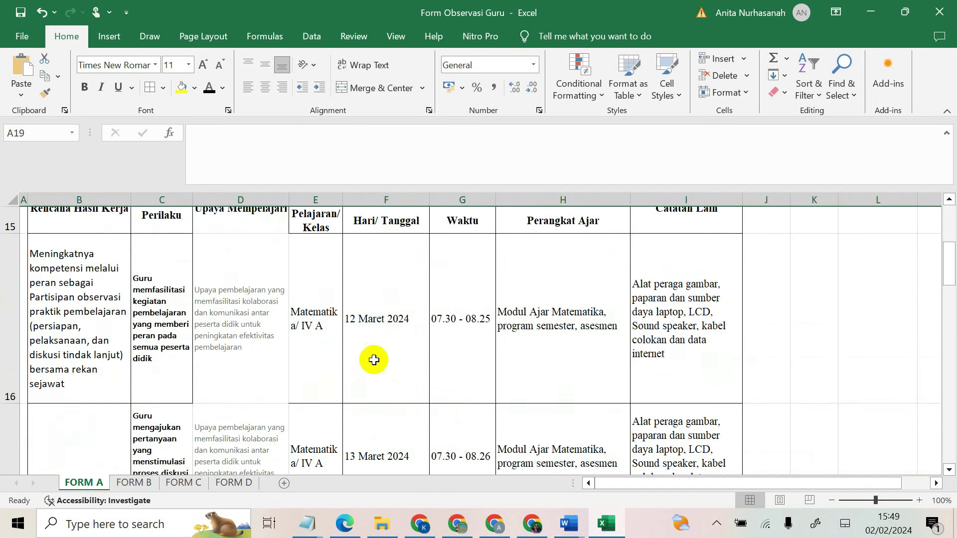
pyautogui.click(374, 360)
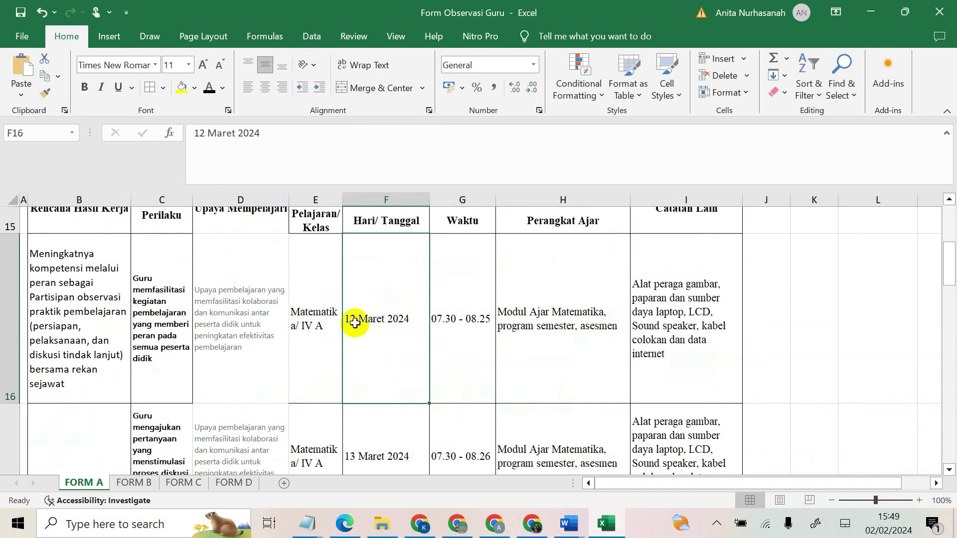
pyautogui.doubleClick(355, 323)
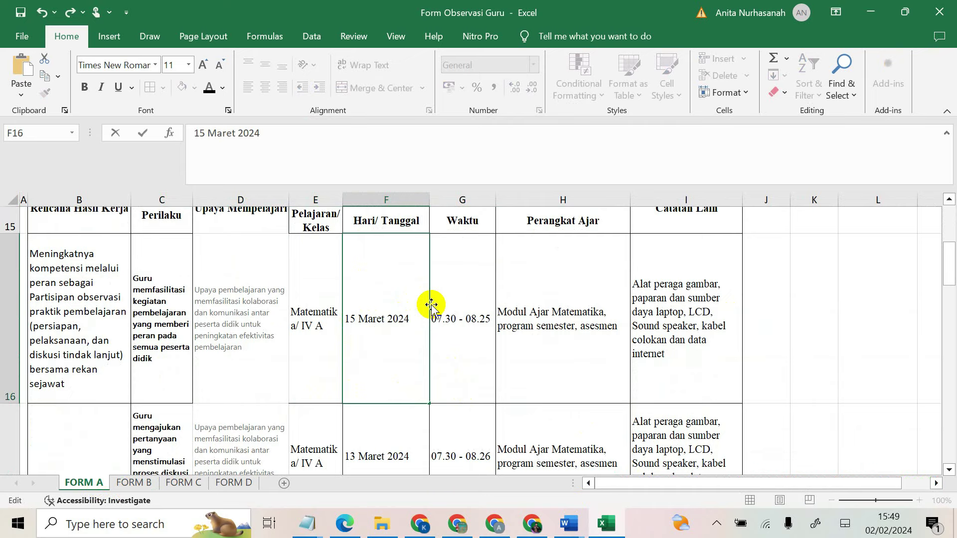
pyautogui.click(381, 450)
pyautogui.click(376, 322)
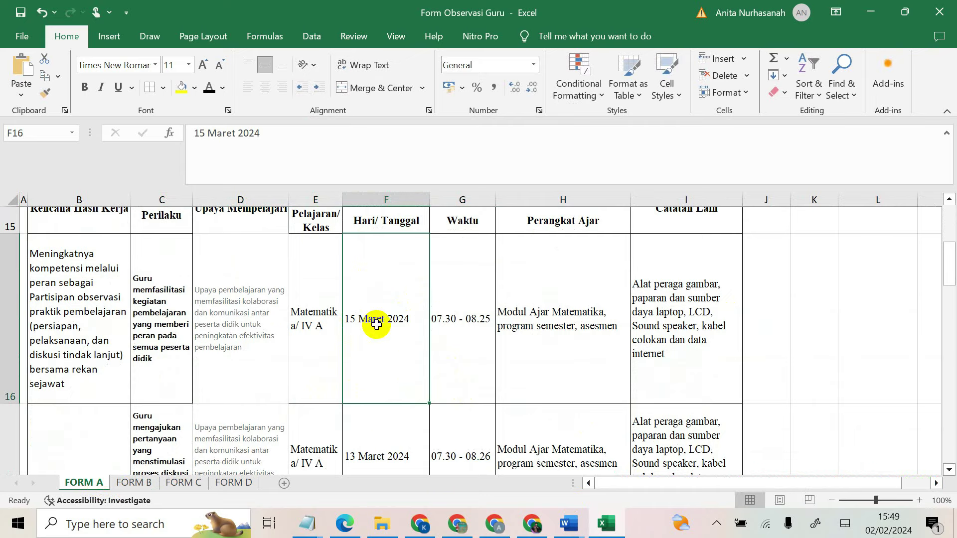
pyautogui.hotkey('ctrl', 'c')
pyautogui.scroll(-2, 387, 349)
pyautogui.scroll(2, 388, 319)
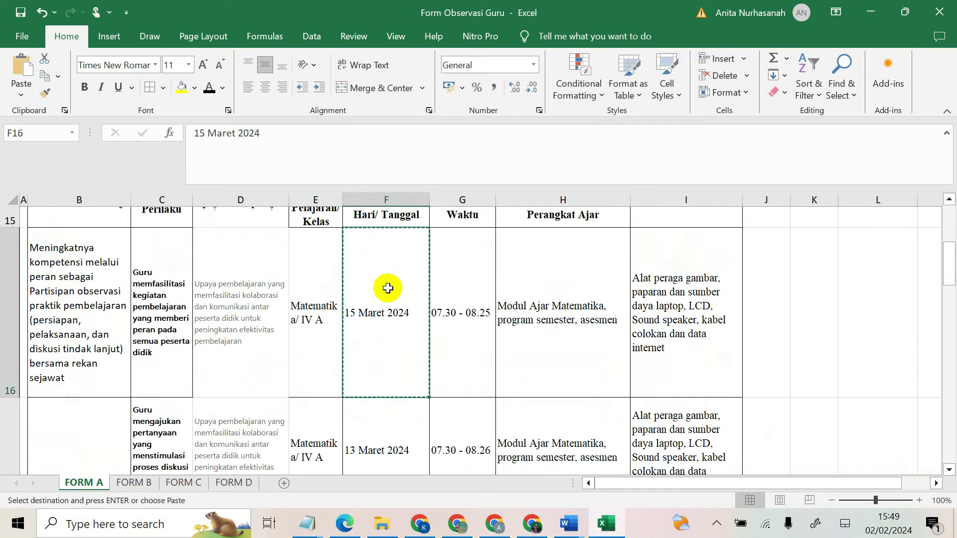
pyautogui.click(390, 431)
pyautogui.hotkey('ctrl', 'v')
pyautogui.scroll(-1, 391, 432)
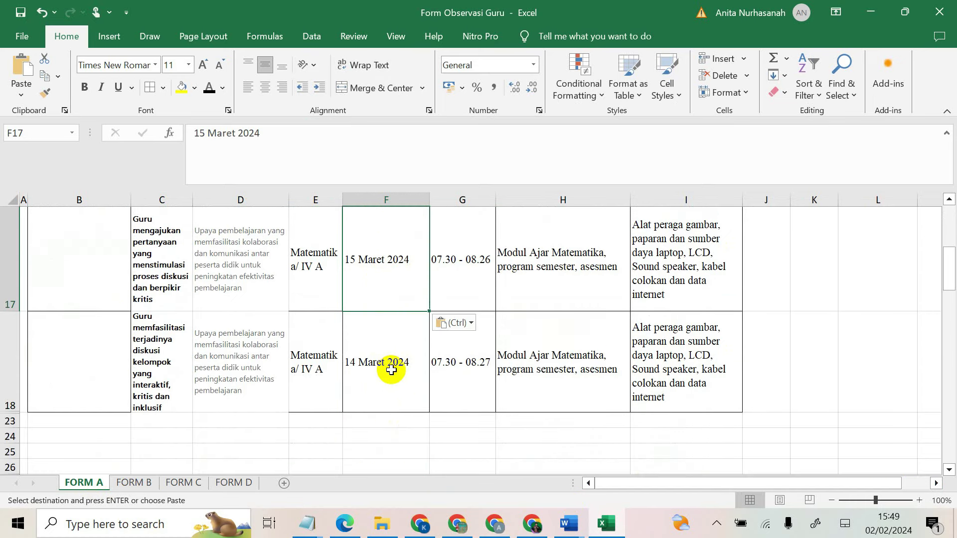
pyautogui.click(382, 358)
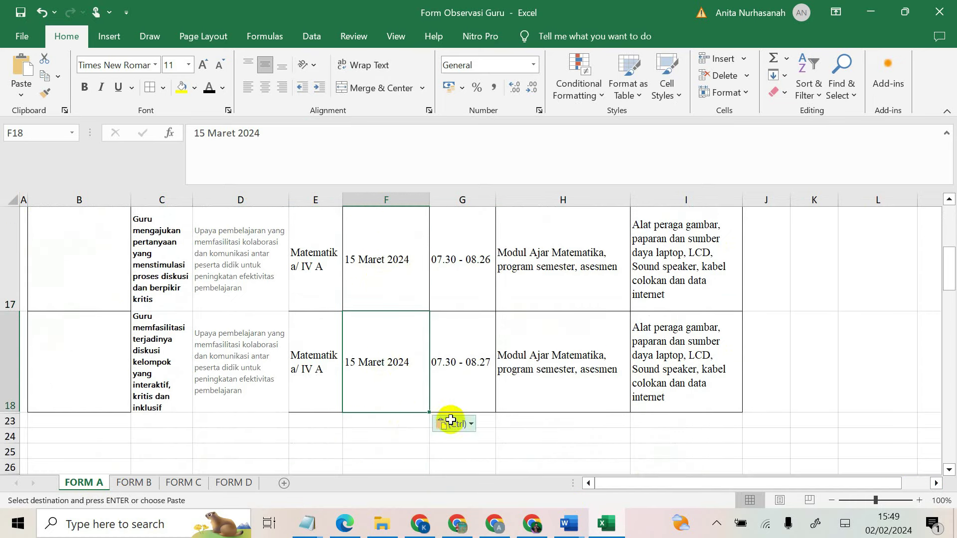
# Step: Correct the G17 and G18 times to 07.30 - 08.25
pyautogui.click(456, 252)
pyautogui.doubleClick(489, 259)
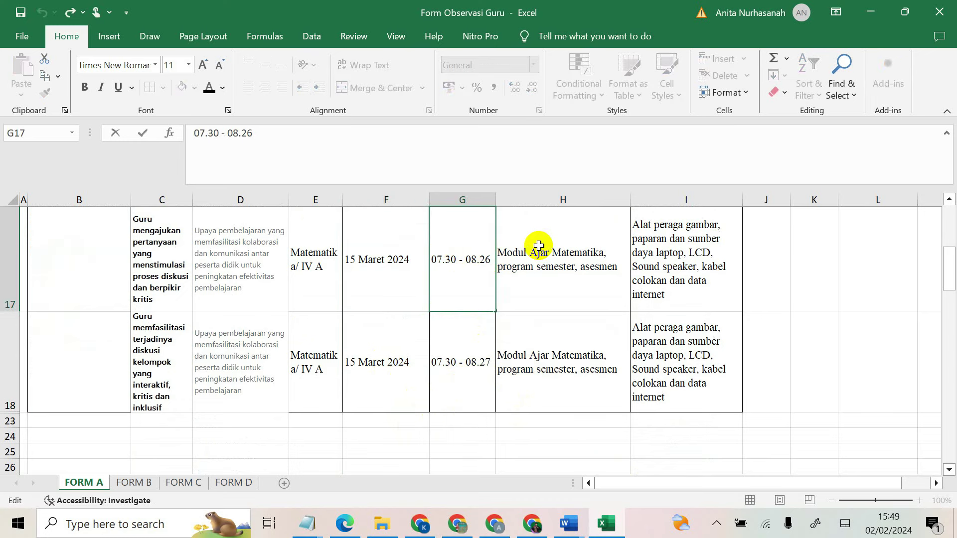
pyautogui.click(472, 346)
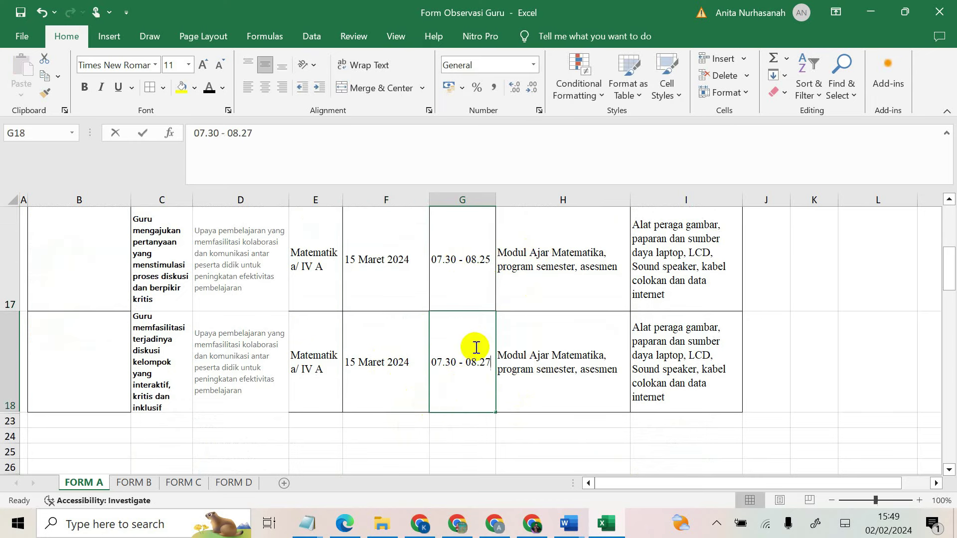
pyautogui.doubleClick(492, 362)
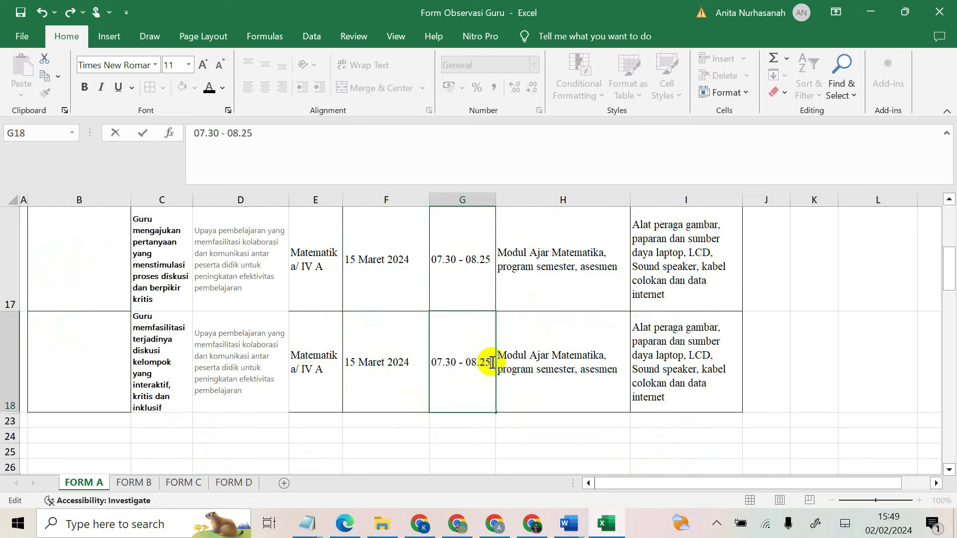
pyautogui.click(135, 482)
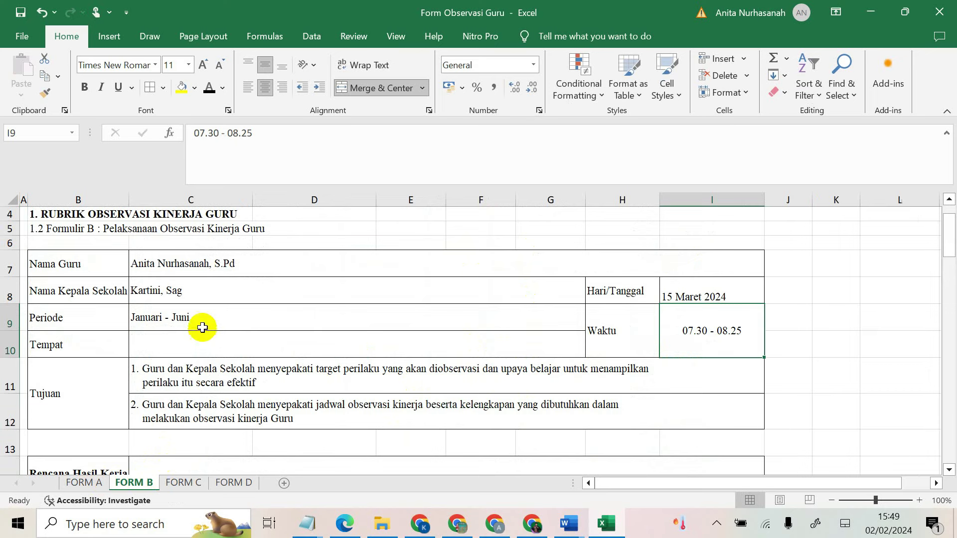
# Step: Enter SDN 041 TARAKAN as FORM B's Tempat and go to Fokus Perilaku cell B17
pyautogui.click(191, 341)
pyautogui.write('SD ')
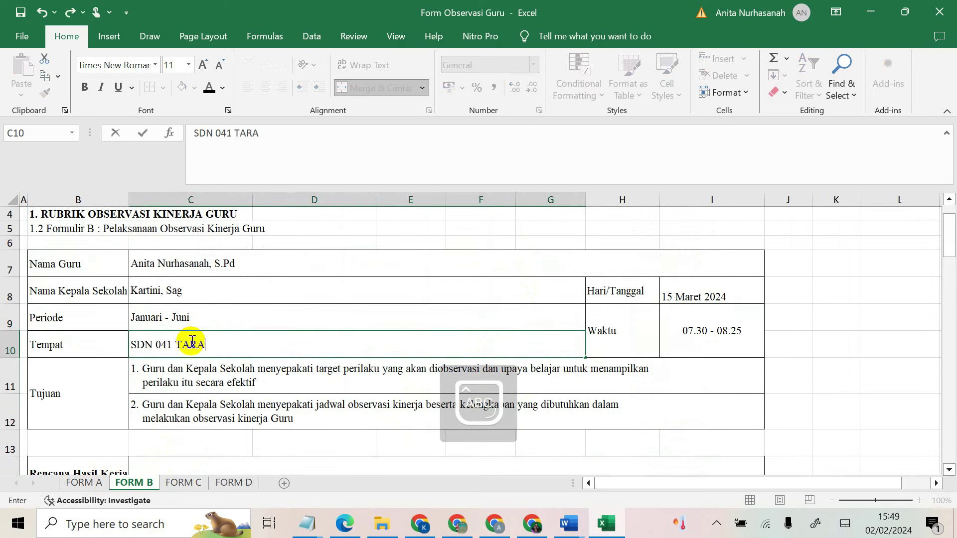
pyautogui.write(' 041 TARAKAN')
pyautogui.click(199, 398)
pyautogui.scroll(-3, 198, 396)
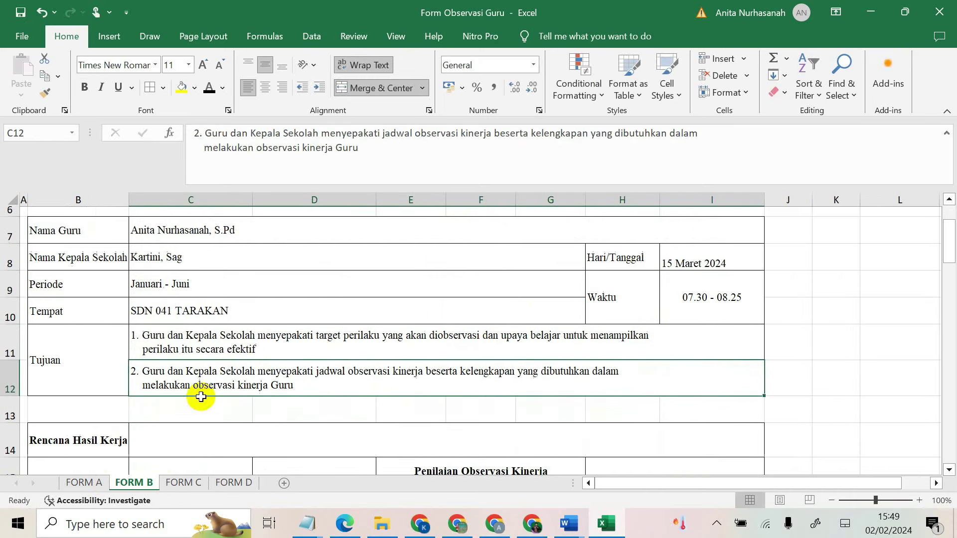
pyautogui.click(125, 342)
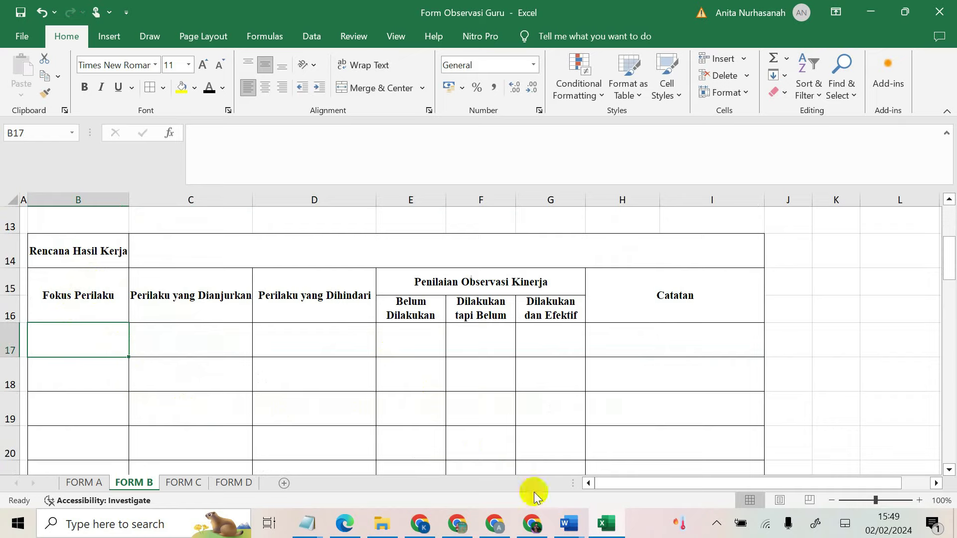
pyautogui.click(532, 523)
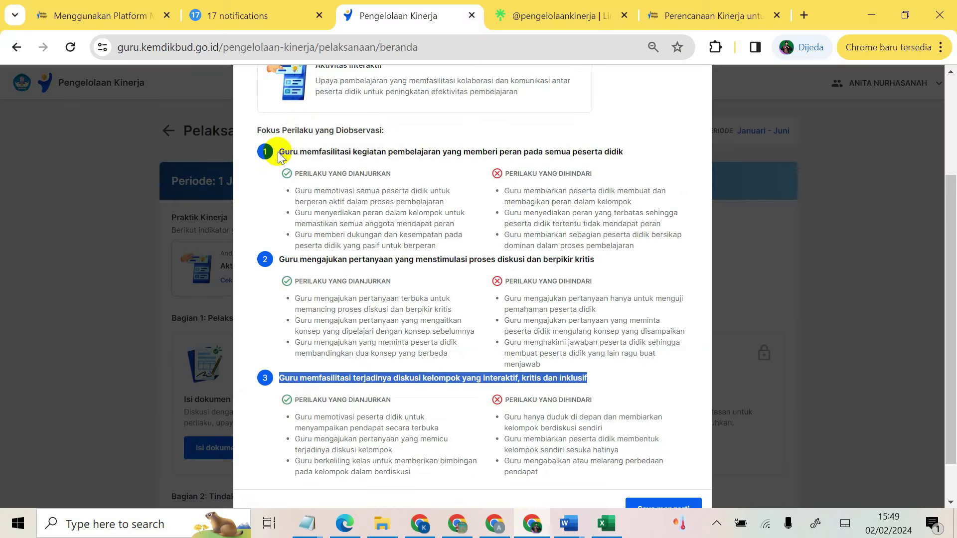
# Step: Paste the first behaviour focus heading into B17, wrapped, with row 17 made taller
pyautogui.moveTo(283, 152); pyautogui.dragTo(640, 146)
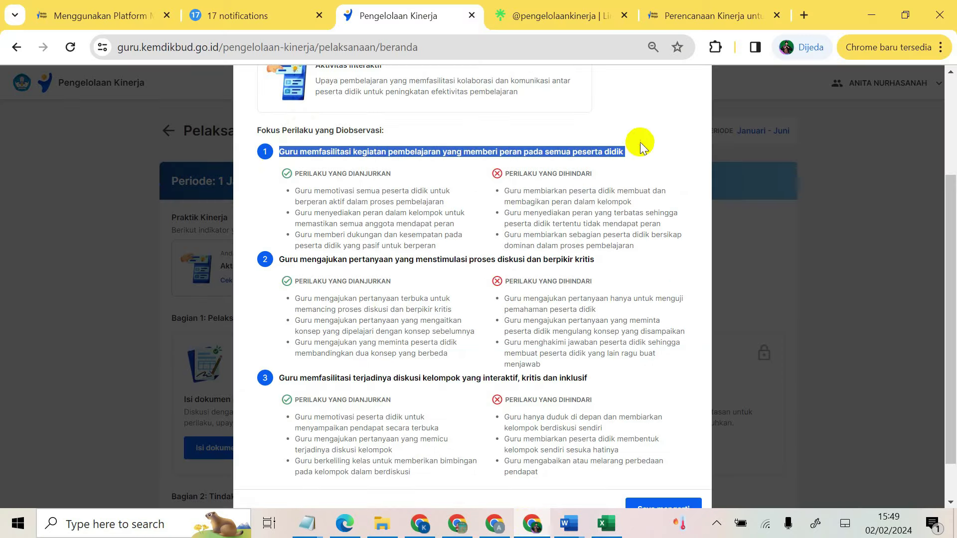
pyautogui.hotkey('ctrl', 'c')
pyautogui.click(606, 523)
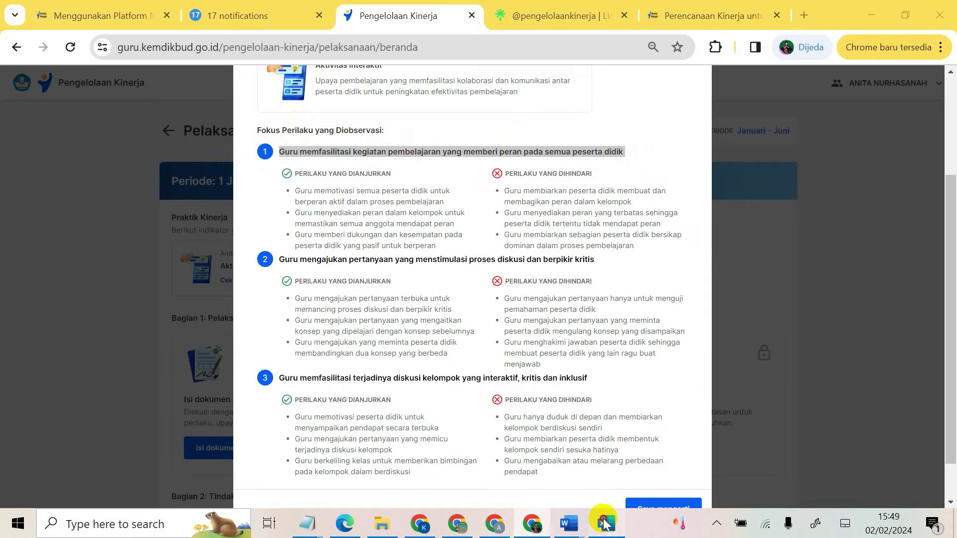
pyautogui.hotkey('ctrl', 'v')
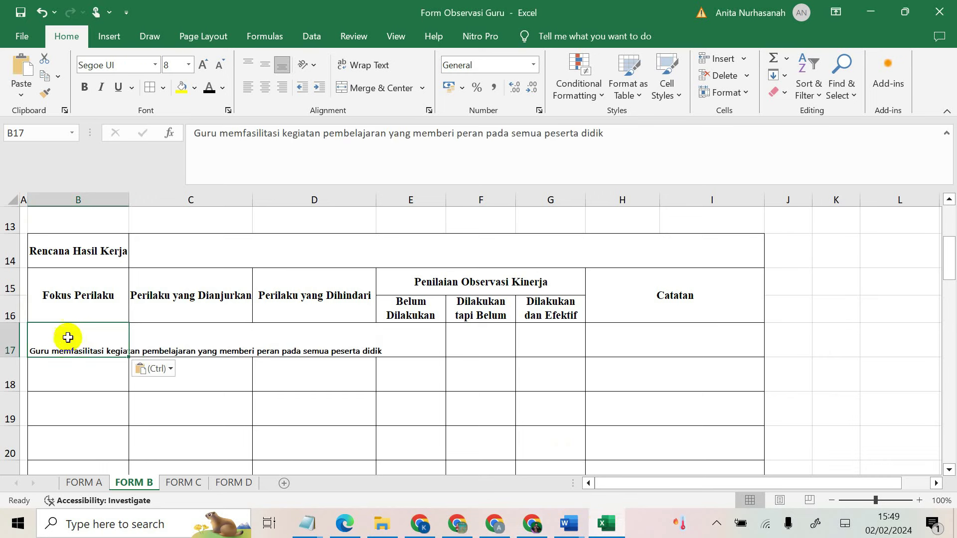
pyautogui.click(363, 64)
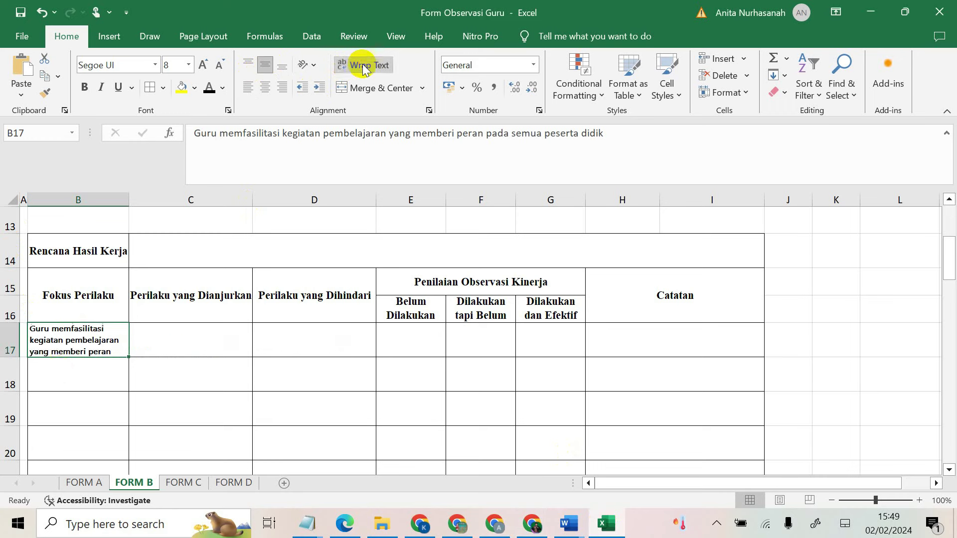
pyautogui.moveTo(9, 354); pyautogui.dragTo(21, 386)
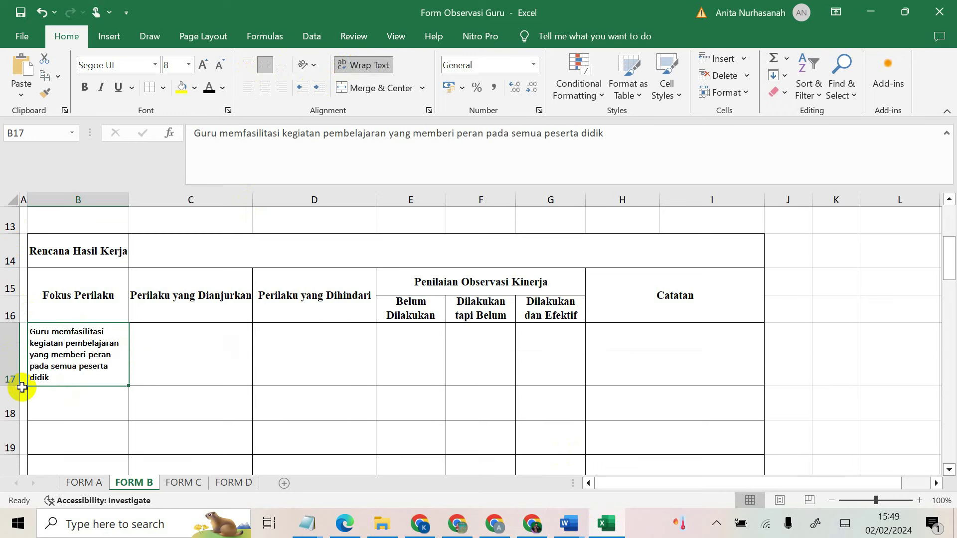
pyautogui.click(69, 402)
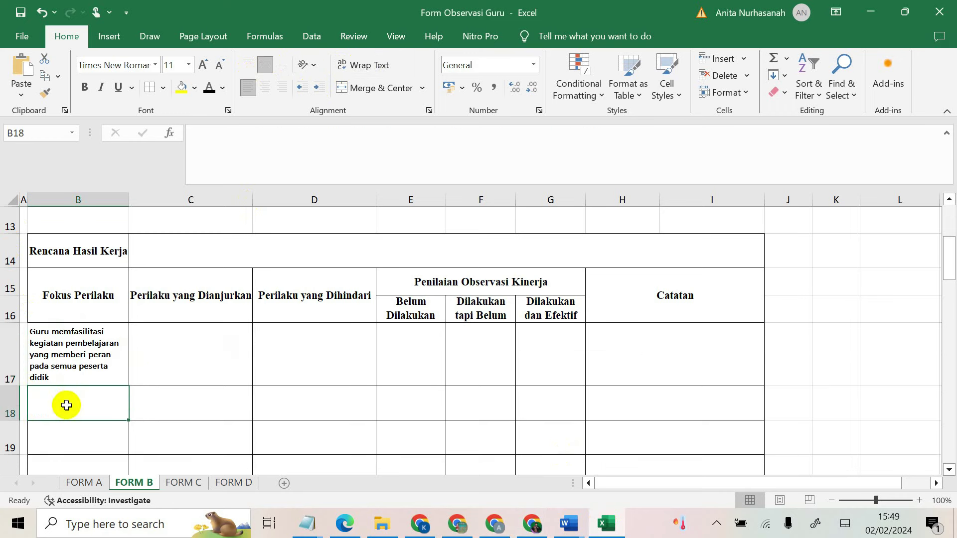
# Step: Paste the item 2 heading into B18, wrapped and middle-aligned, with a taller row
pyautogui.click(535, 530)
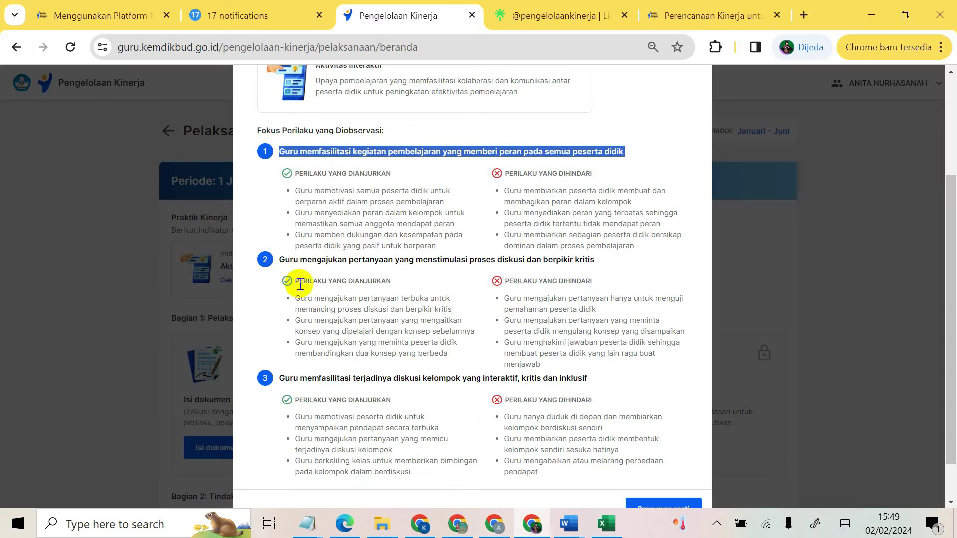
pyautogui.moveTo(282, 263); pyautogui.dragTo(600, 269)
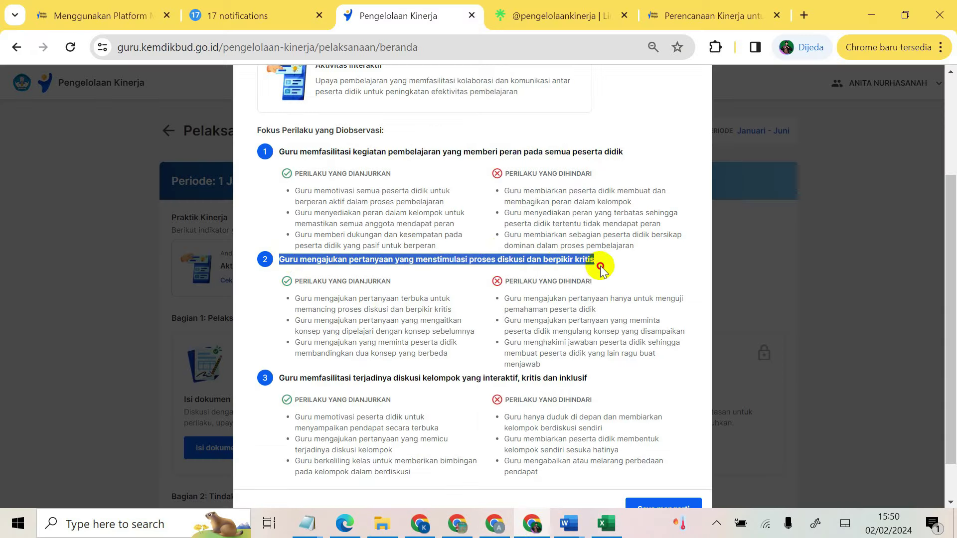
pyautogui.rightClick(545, 257)
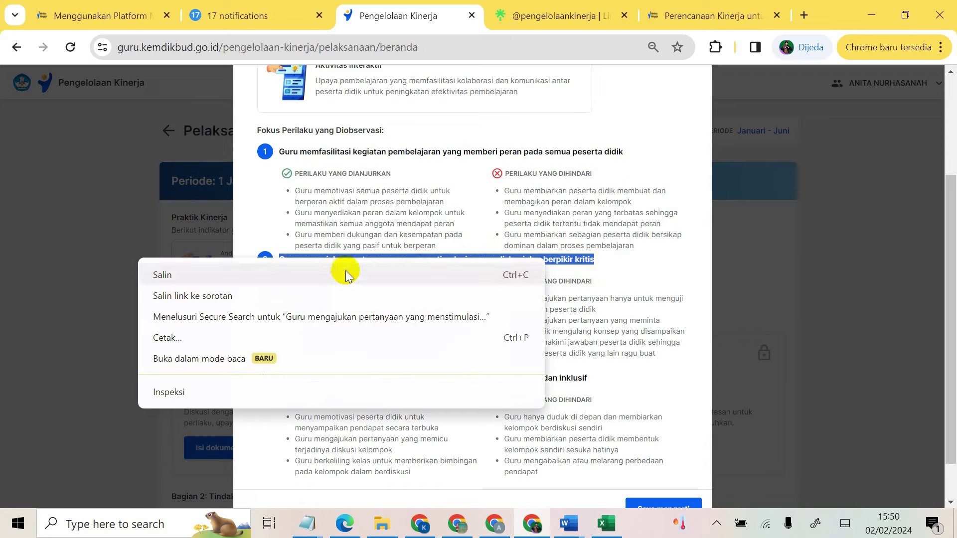
pyautogui.click(303, 271)
pyautogui.click(634, 530)
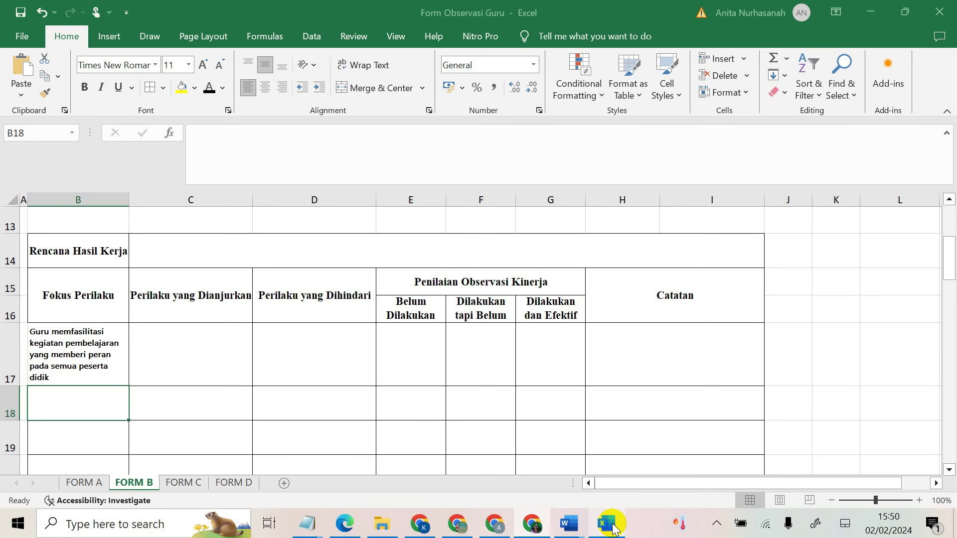
pyautogui.hotkey('ctrl', 'v')
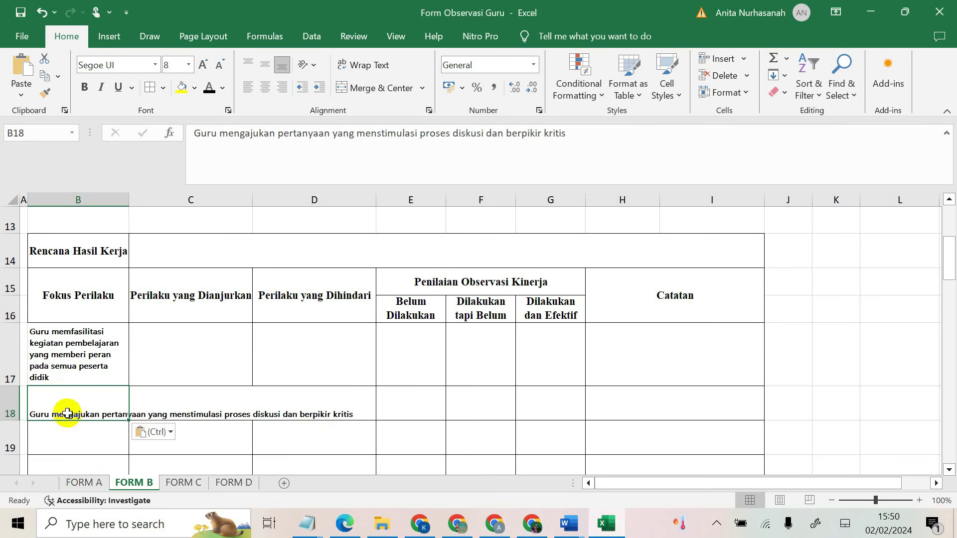
pyautogui.click(371, 65)
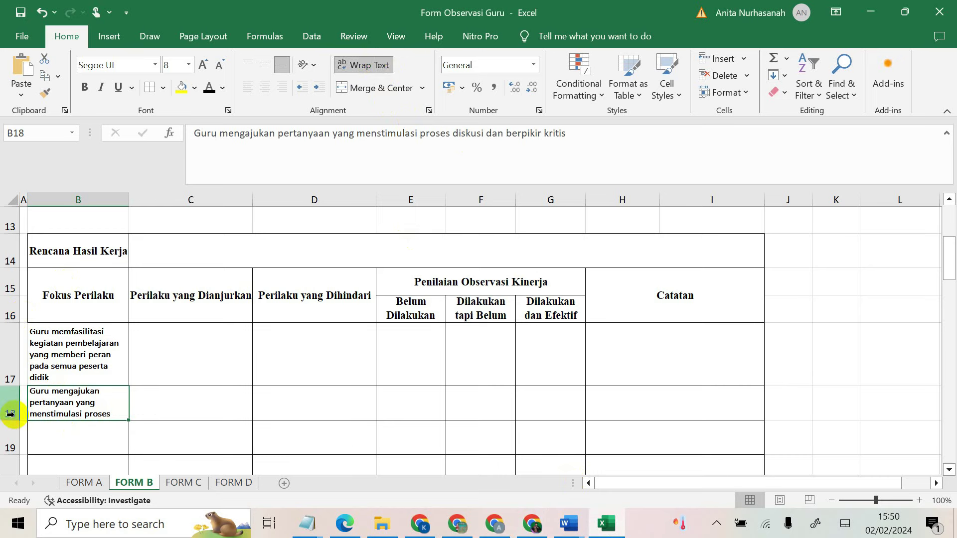
pyautogui.moveTo(16, 420); pyautogui.dragTo(10, 454)
pyautogui.scroll(-1, 10, 449)
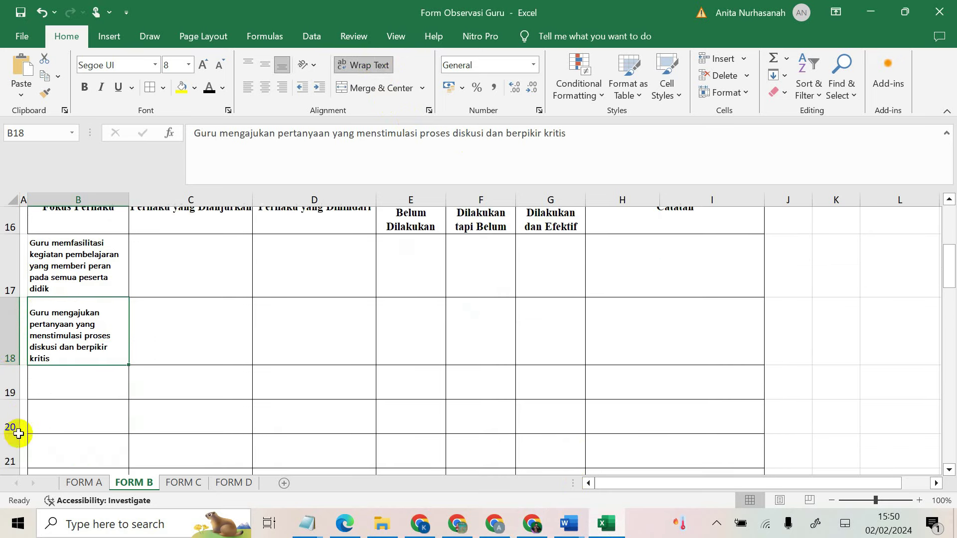
pyautogui.moveTo(10, 372); pyautogui.dragTo(12, 364)
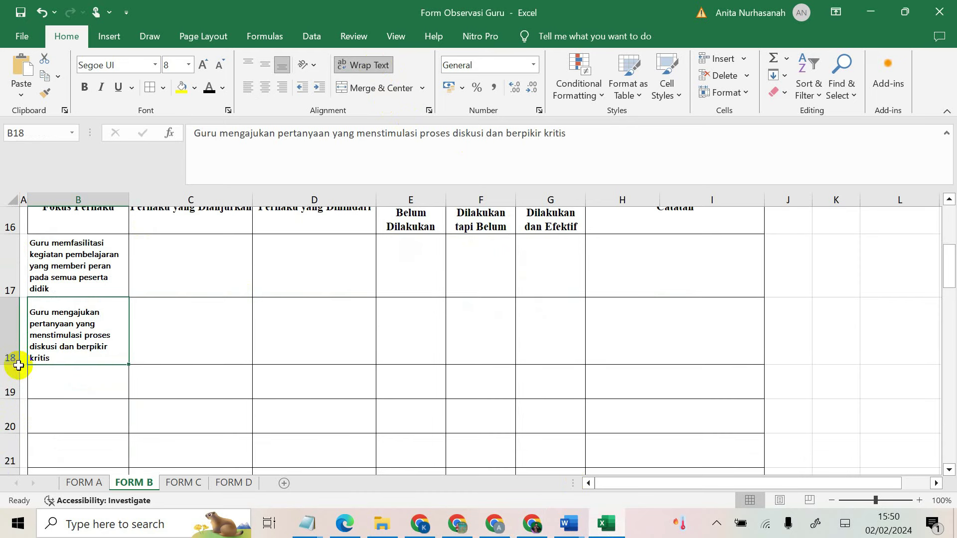
pyautogui.click(264, 67)
pyautogui.click(101, 385)
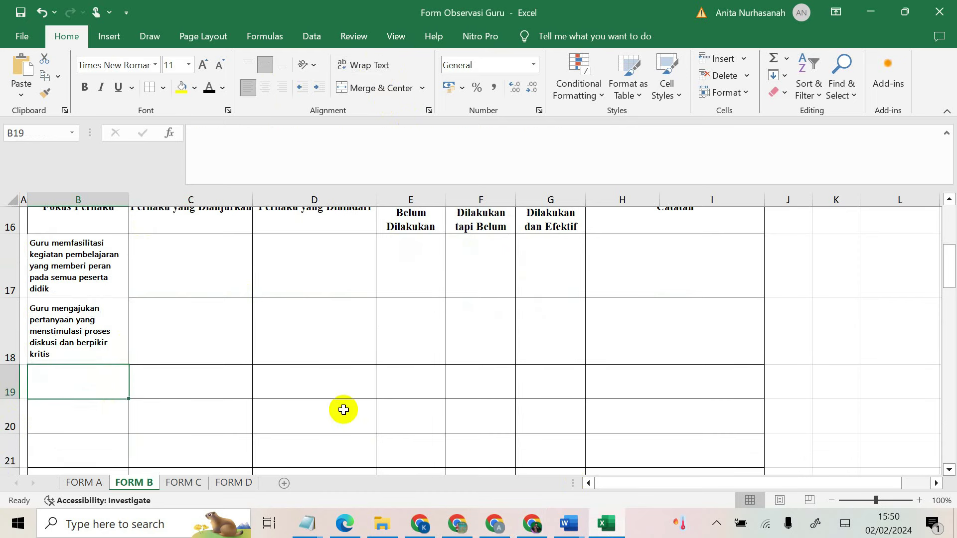
# Step: Paste the item 3 group discussion heading into B19, wrapped, middle-aligned, with row 19 taller
pyautogui.click(532, 524)
pyautogui.scroll(-1, 287, 322)
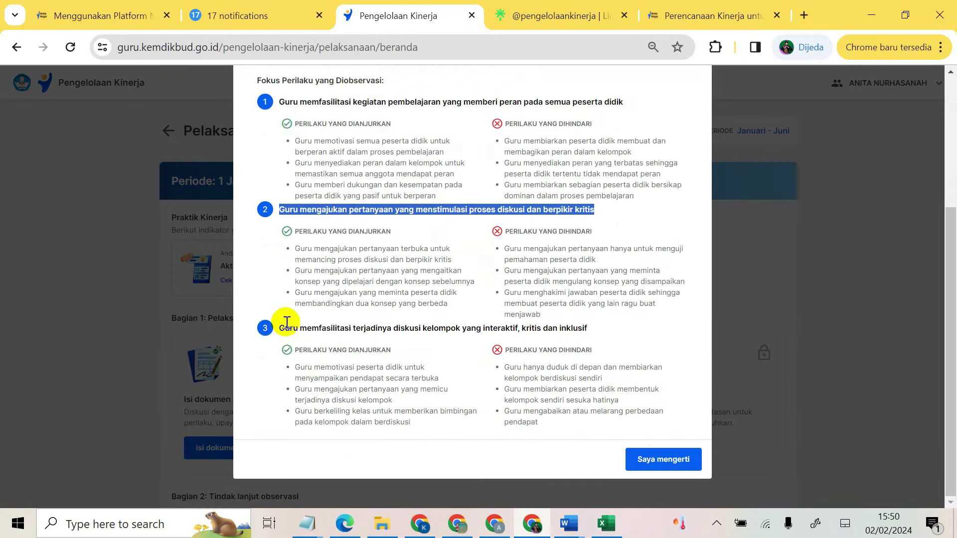
pyautogui.moveTo(280, 329); pyautogui.dragTo(602, 329)
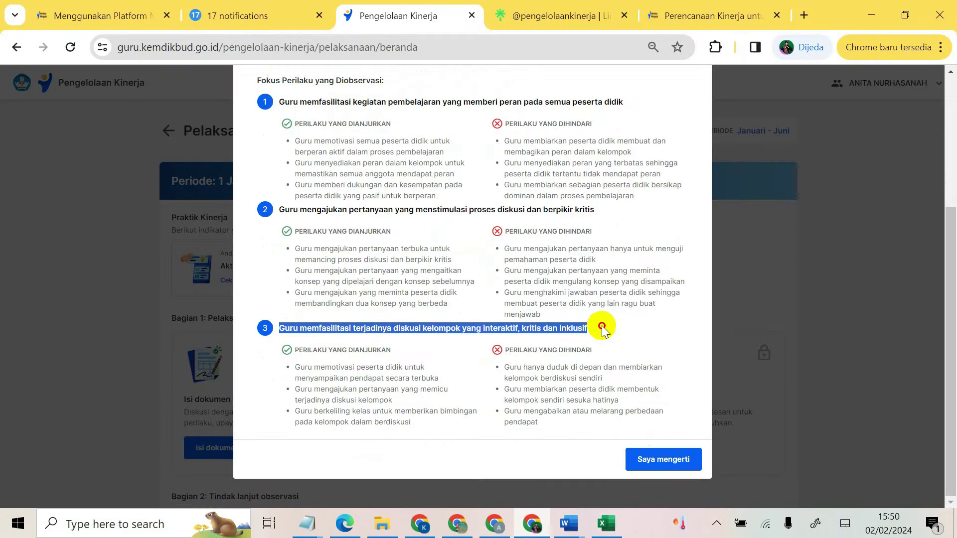
pyautogui.rightClick(472, 347)
pyautogui.click(535, 204)
pyautogui.click(606, 524)
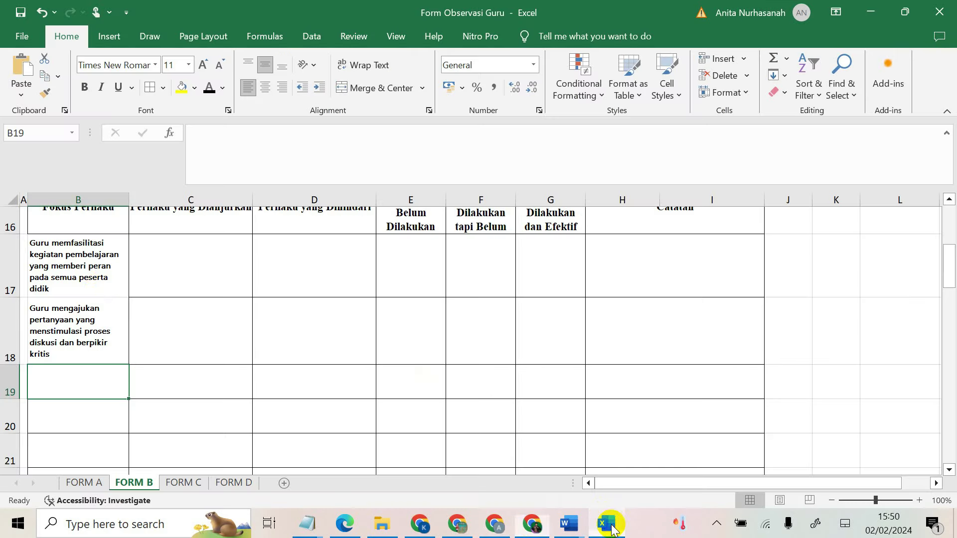
pyautogui.rightClick(71, 385)
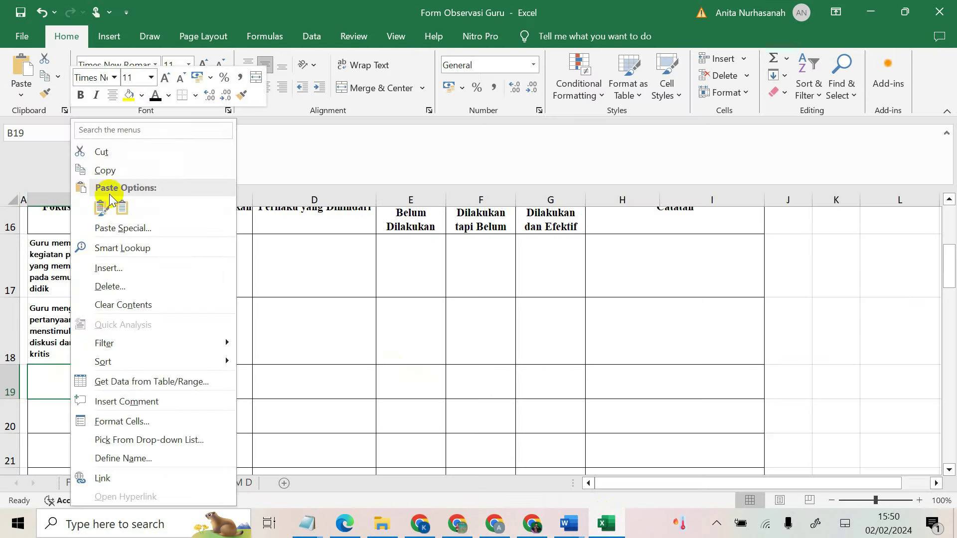
pyautogui.click(92, 210)
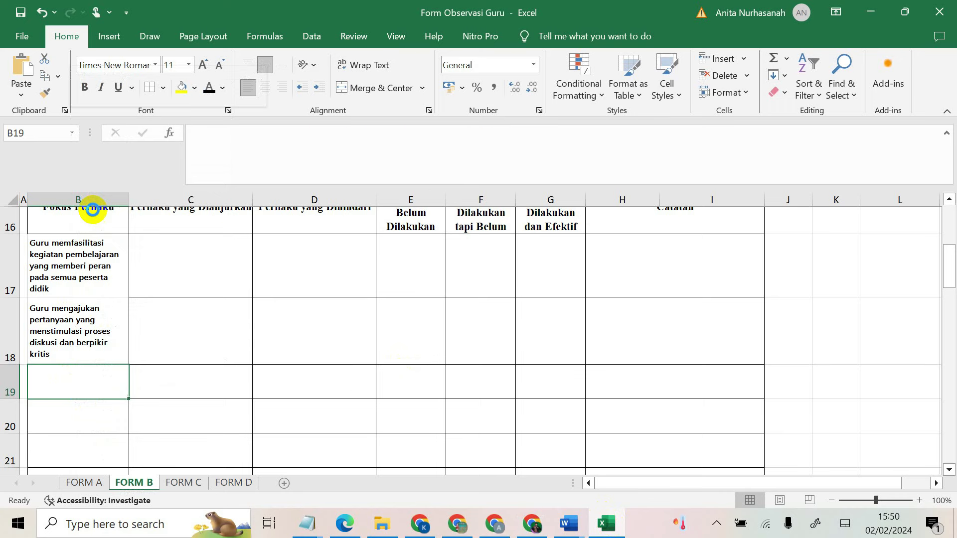
pyautogui.click(356, 65)
pyautogui.click(264, 64)
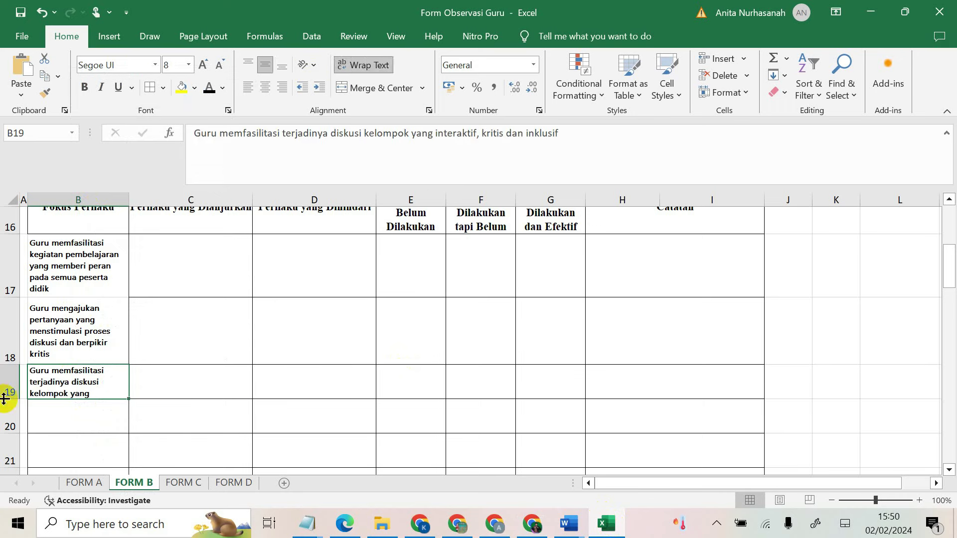
pyautogui.moveTo(12, 403); pyautogui.dragTo(8, 431)
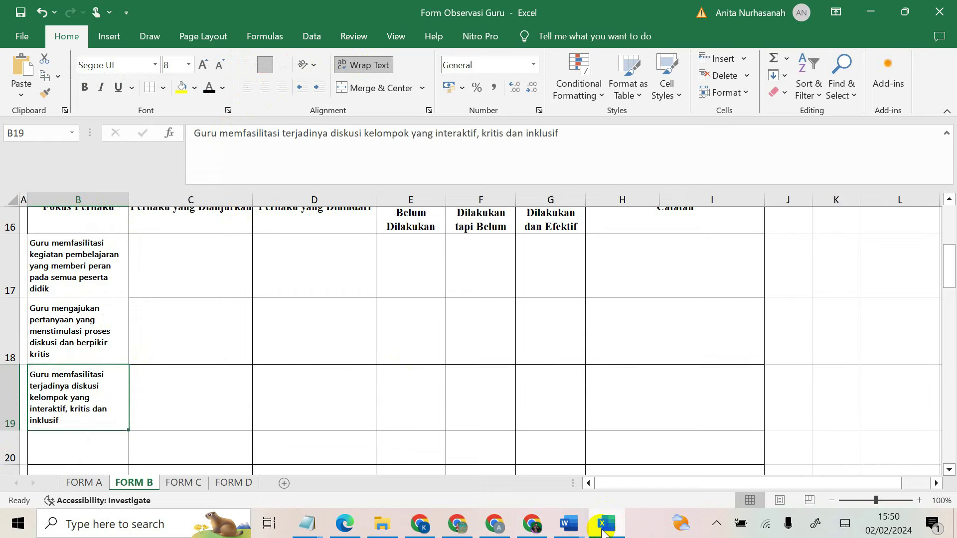
pyautogui.moveTo(603, 531)
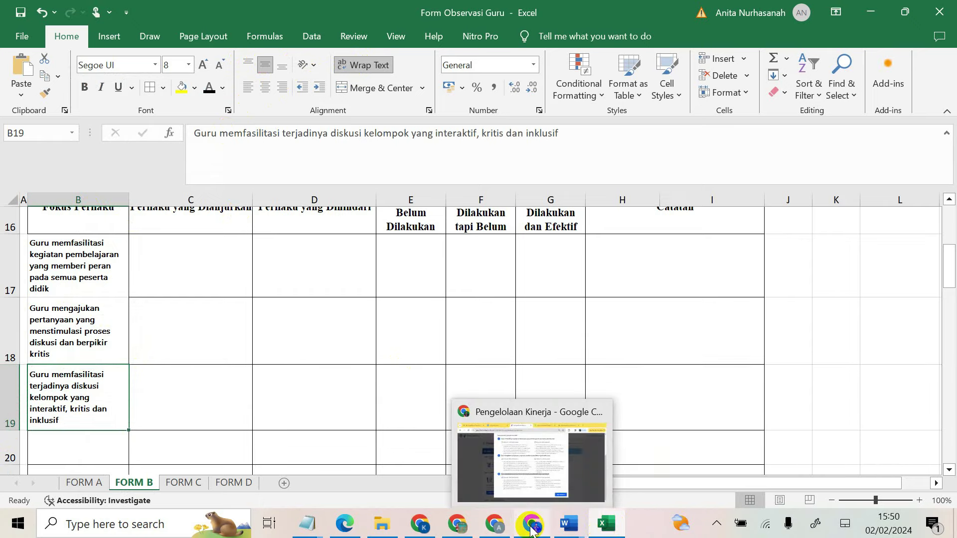
pyautogui.click(532, 523)
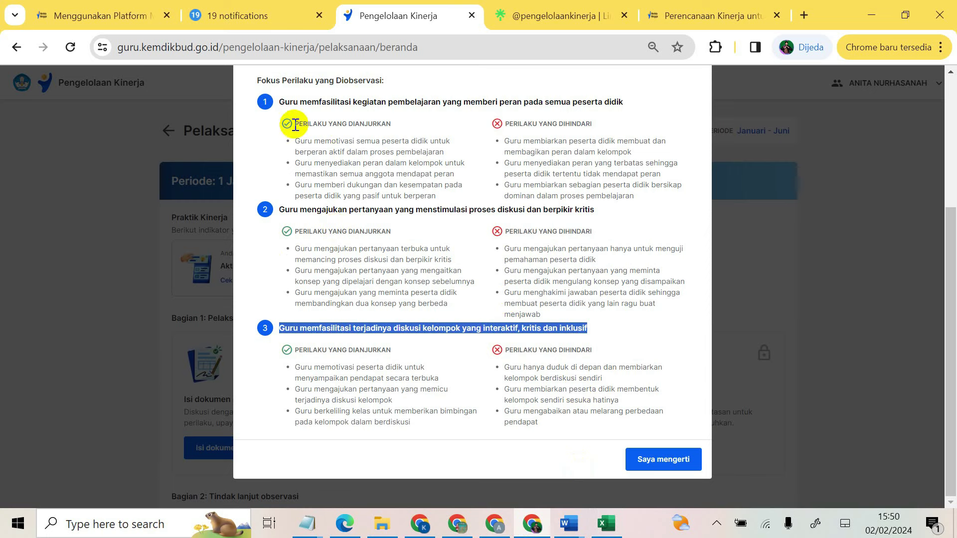
# Step: Paste item 1's recommended behaviours from the rubric into C17:C19
pyautogui.moveTo(297, 143); pyautogui.dragTo(457, 194)
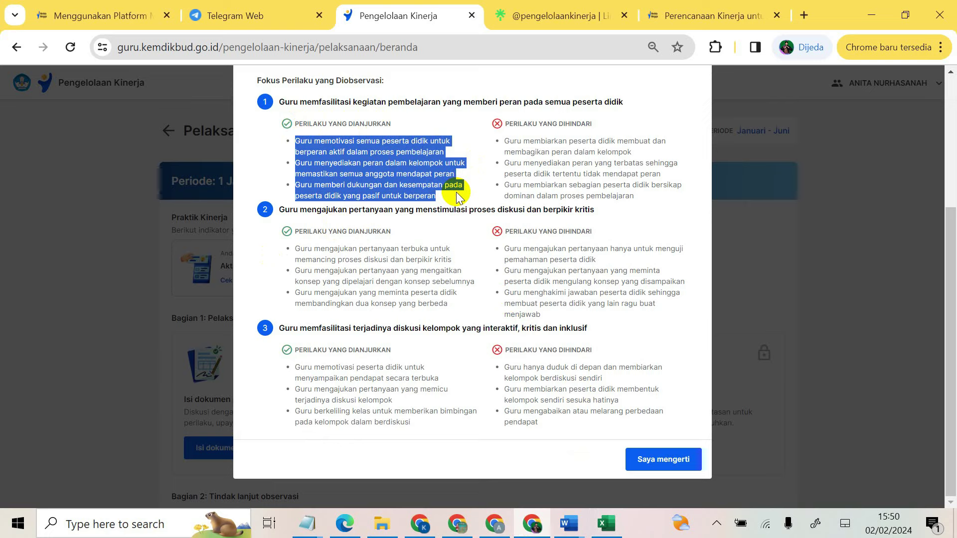
pyautogui.rightClick(375, 155)
pyautogui.click(399, 167)
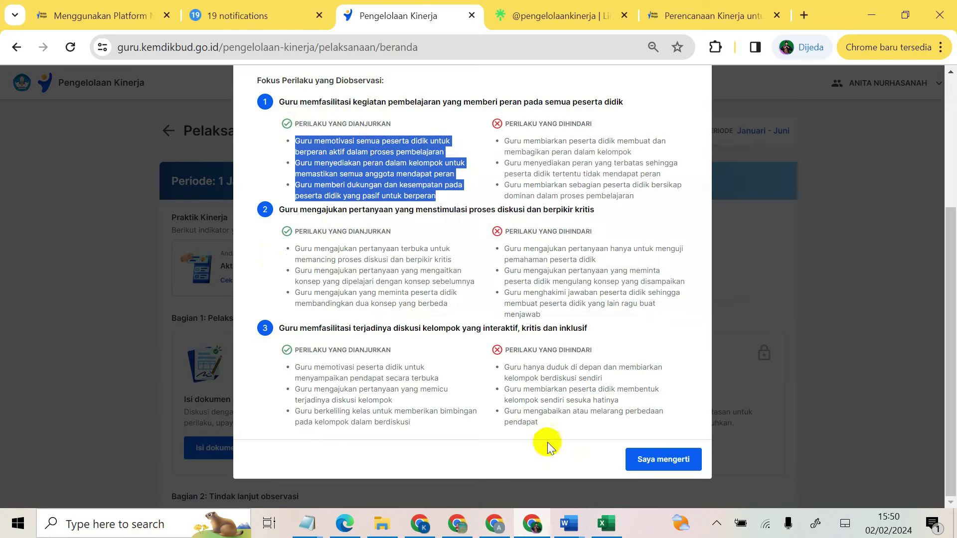
pyautogui.click(606, 523)
pyautogui.click(224, 277)
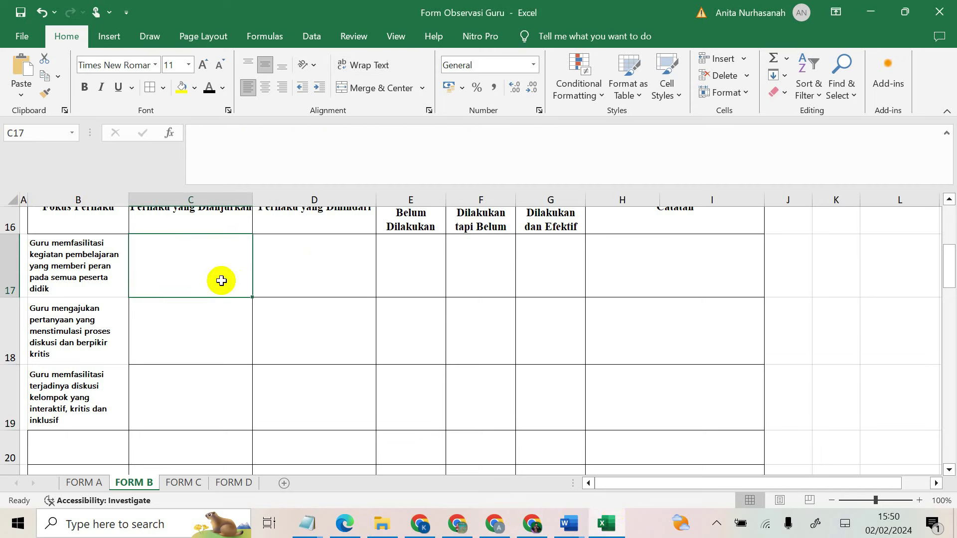
pyautogui.scroll(1, 201, 294)
pyautogui.scroll(2, 201, 294)
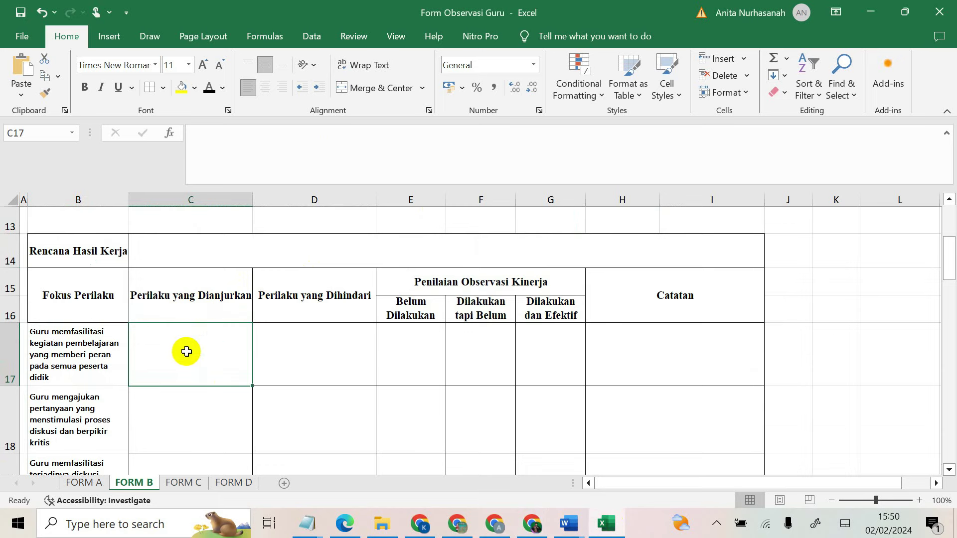
pyautogui.click(24, 66)
pyautogui.scroll(-1, 205, 366)
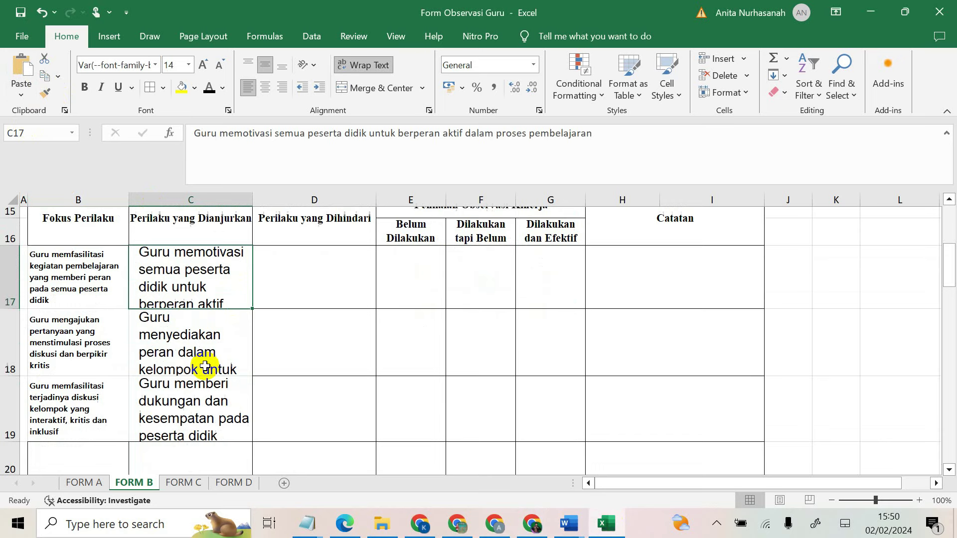
pyautogui.click(198, 333)
pyautogui.click(209, 394)
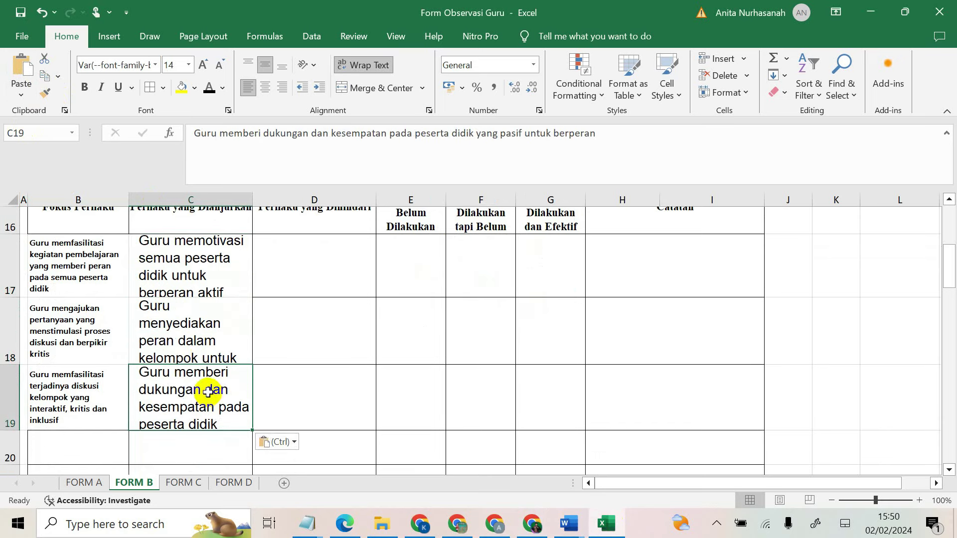
# Step: Copy the B18:B19 headings into B20:B21, then clear the duplicates from B18 and B19
pyautogui.moveTo(75, 333); pyautogui.dragTo(83, 419)
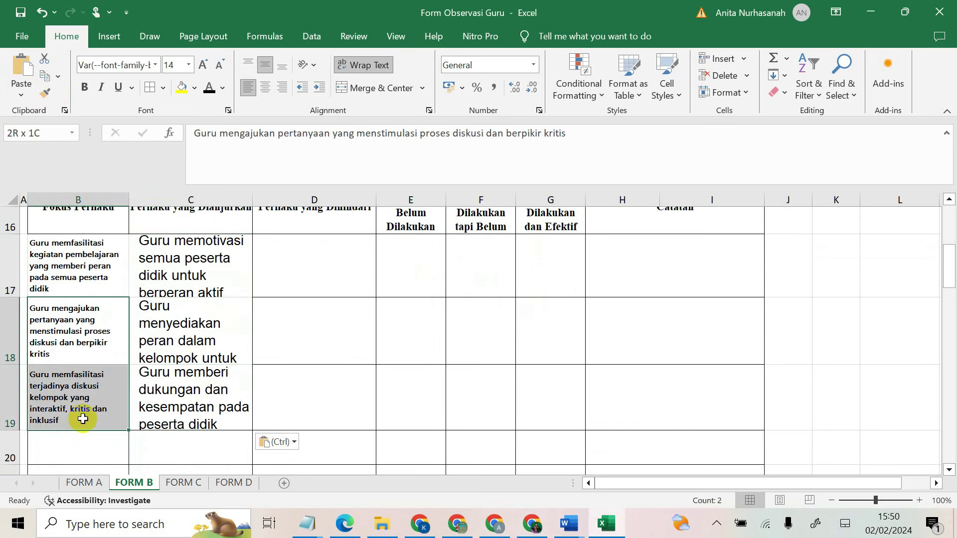
pyautogui.hotkey('ctrl', 'c')
pyautogui.scroll(-2, 81, 417)
pyautogui.scroll(1, 79, 270)
pyautogui.click(84, 294)
pyautogui.hotkey('ctrl', 'v')
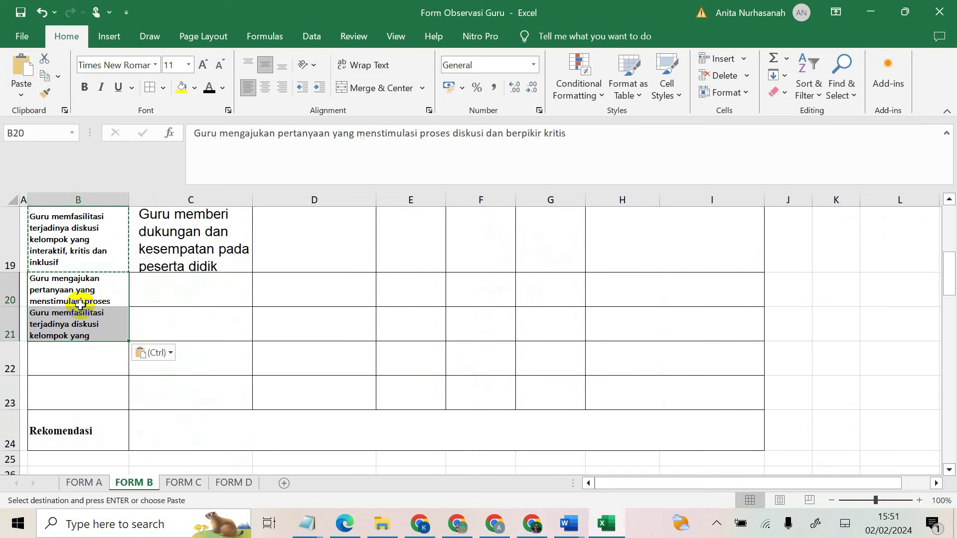
pyautogui.click(75, 286)
pyautogui.moveTo(71, 242); pyautogui.dragTo(77, 292)
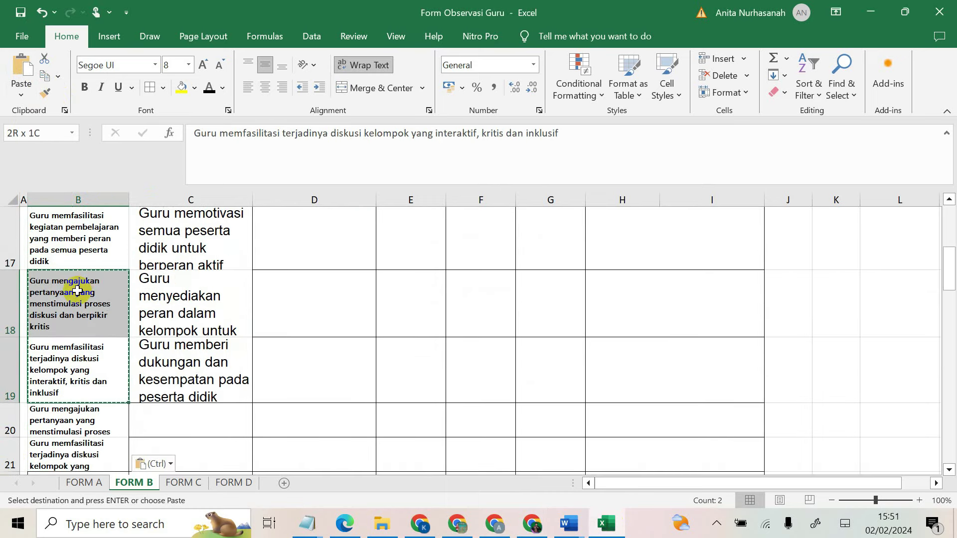
pyautogui.press('Delete')
# Step: Enlarge rows 17, 18 and 19 so their guidance notes show fully
pyautogui.click(147, 302)
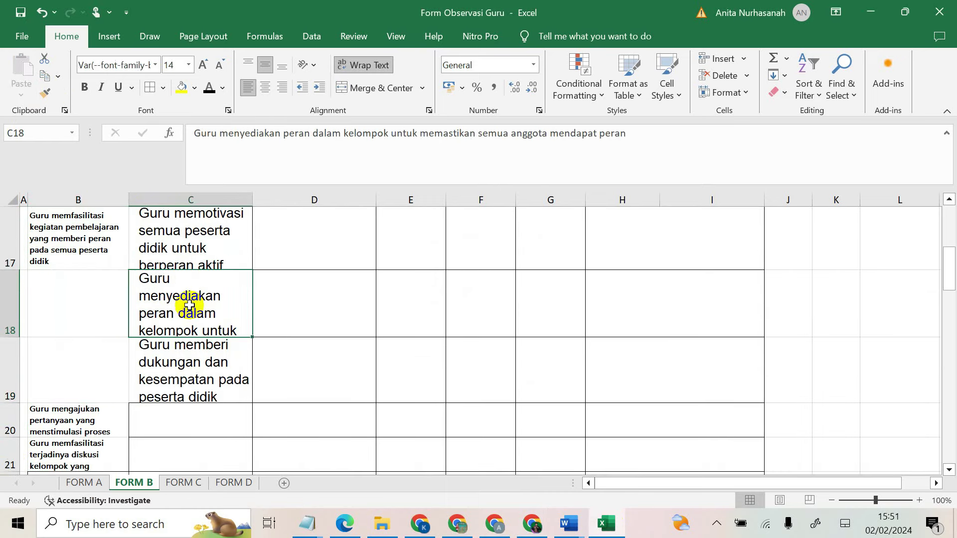
pyautogui.moveTo(9, 268); pyautogui.dragTo(11, 311)
pyautogui.scroll(2, 206, 333)
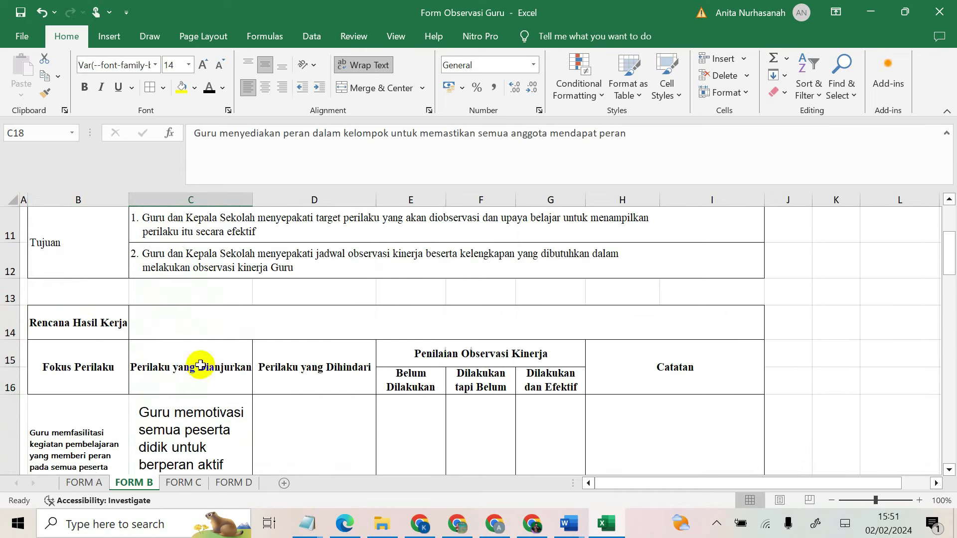
pyautogui.scroll(-3, 184, 377)
pyautogui.scroll(1, 69, 314)
pyautogui.scroll(3, 68, 314)
pyautogui.scroll(-1, 143, 405)
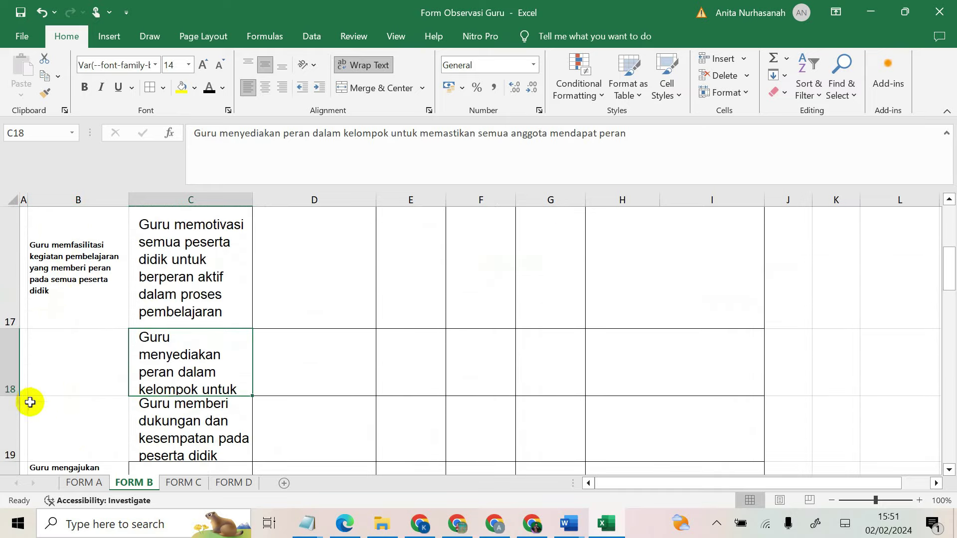
pyautogui.moveTo(8, 464); pyautogui.dragTo(8, 486)
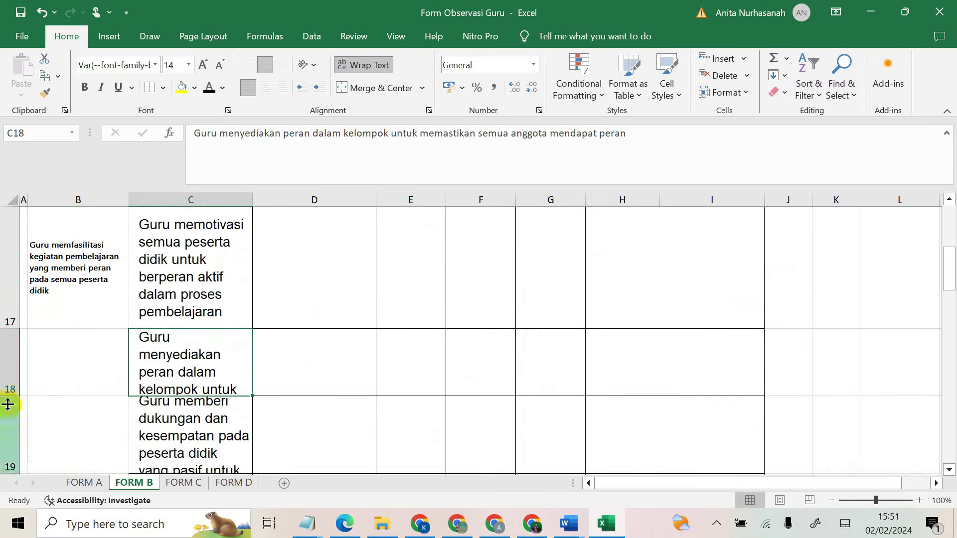
pyautogui.moveTo(12, 397); pyautogui.dragTo(9, 420)
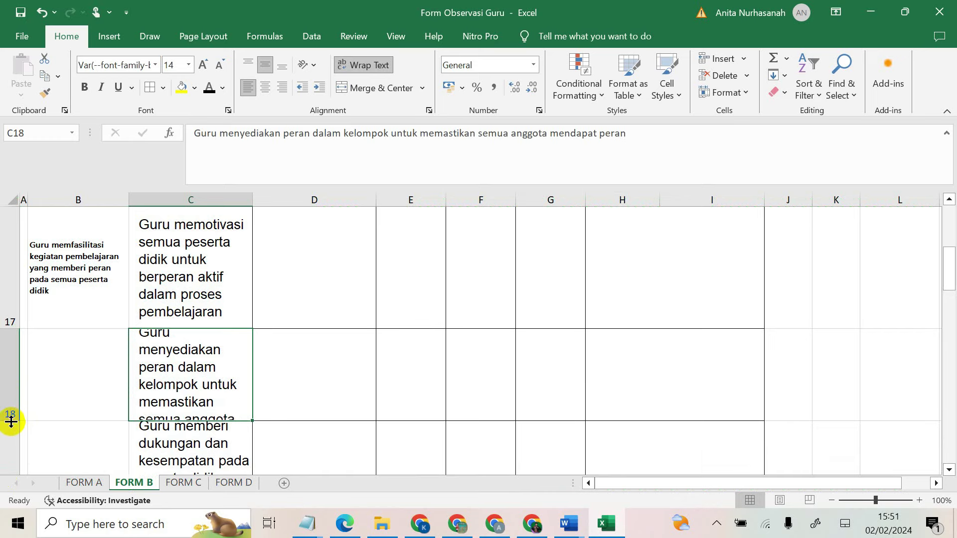
pyautogui.scroll(-3, 9, 420)
pyautogui.scroll(1, 24, 347)
pyautogui.moveTo(13, 419); pyautogui.dragTo(2, 472)
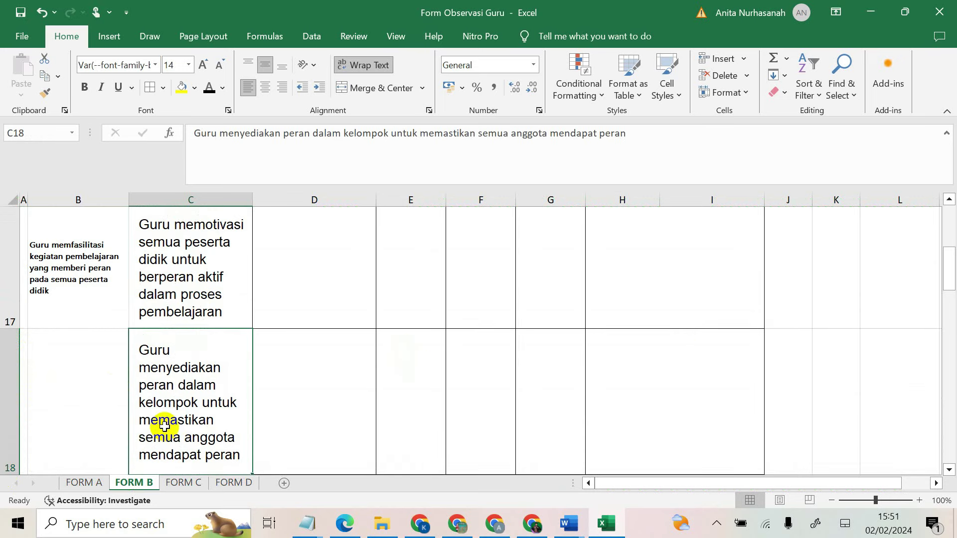
# Step: Heighten row 19 so its full guidance note in C19 is visible
pyautogui.click(167, 312)
pyautogui.scroll(-1, 202, 349)
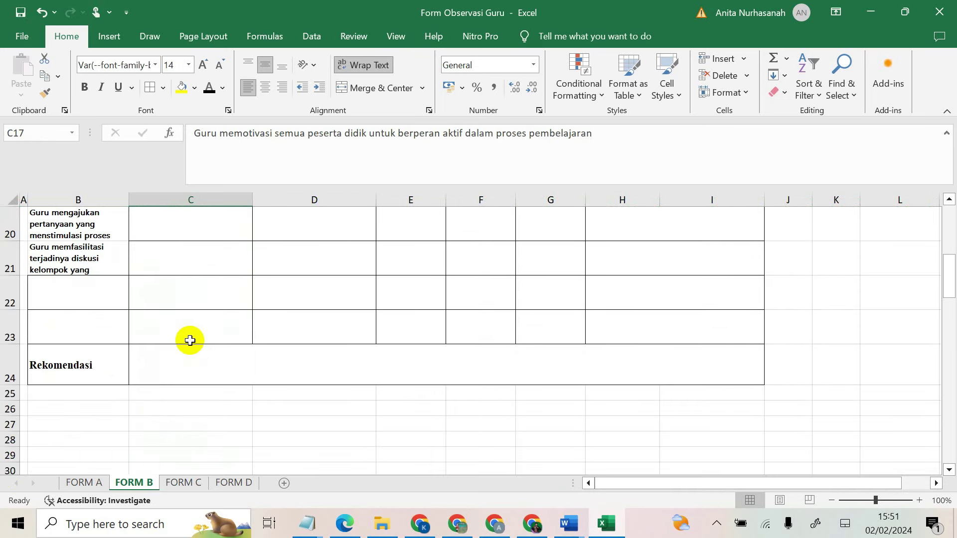
pyautogui.scroll(1, 166, 329)
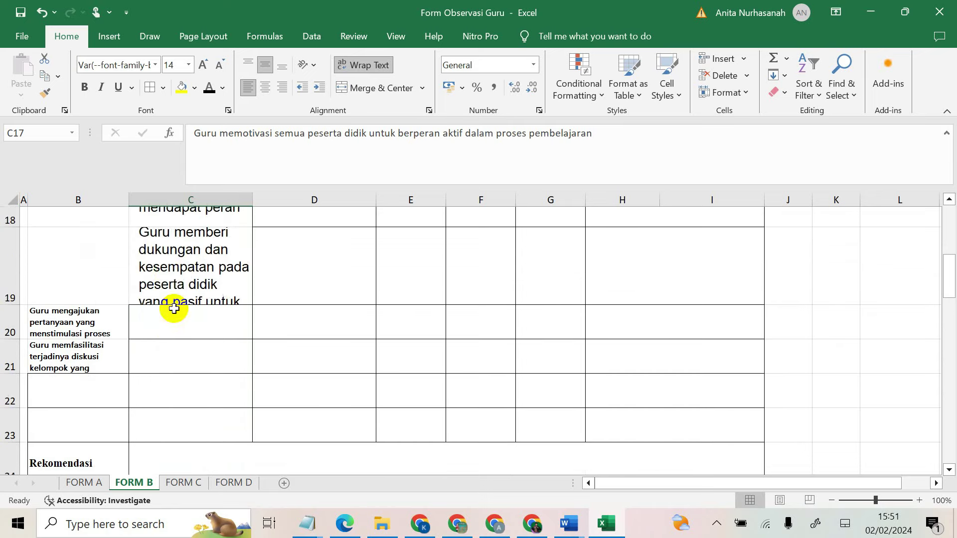
pyautogui.scroll(-1, 175, 305)
pyautogui.click(160, 249)
pyautogui.moveTo(12, 284); pyautogui.dragTo(15, 357)
# Step: Insert three empty rows at row 21, below the questioning focus in B20
pyautogui.click(42, 371)
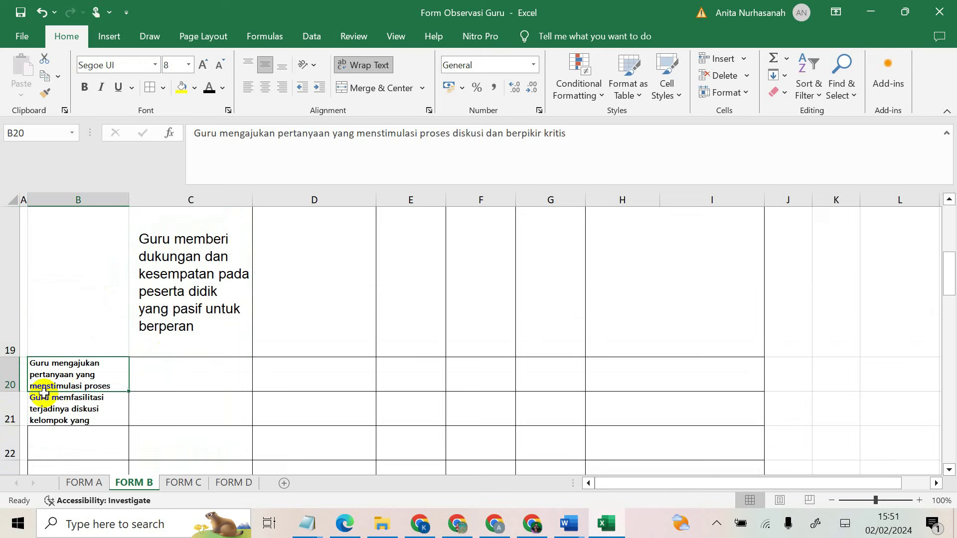
pyautogui.click(9, 407)
pyautogui.rightClick(9, 408)
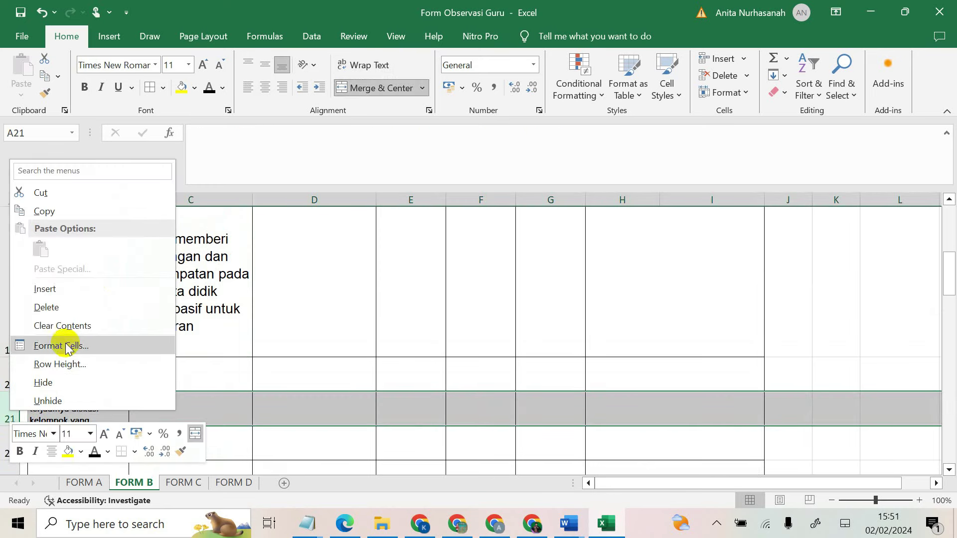
pyautogui.click(60, 289)
pyautogui.rightClick(11, 408)
pyautogui.click(78, 291)
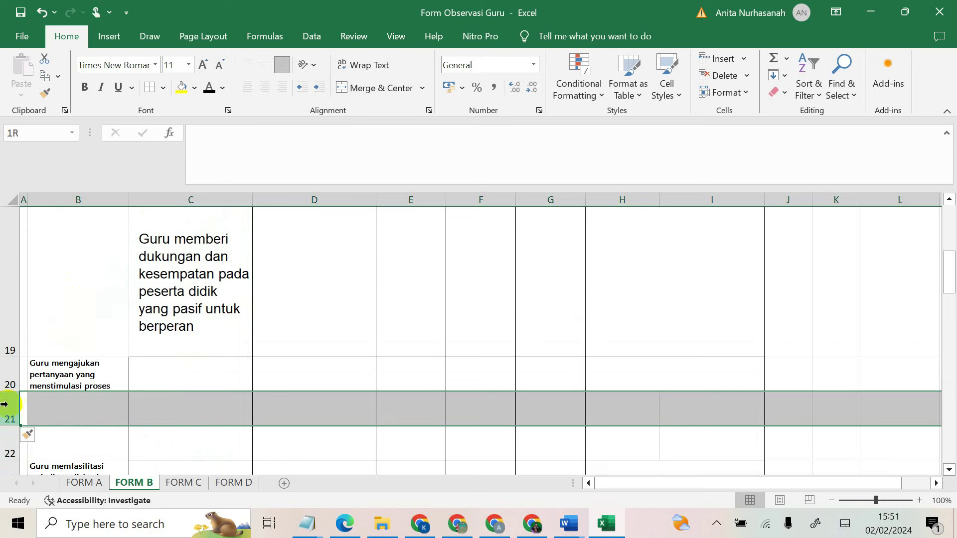
pyautogui.rightClick(4, 405)
pyautogui.click(70, 283)
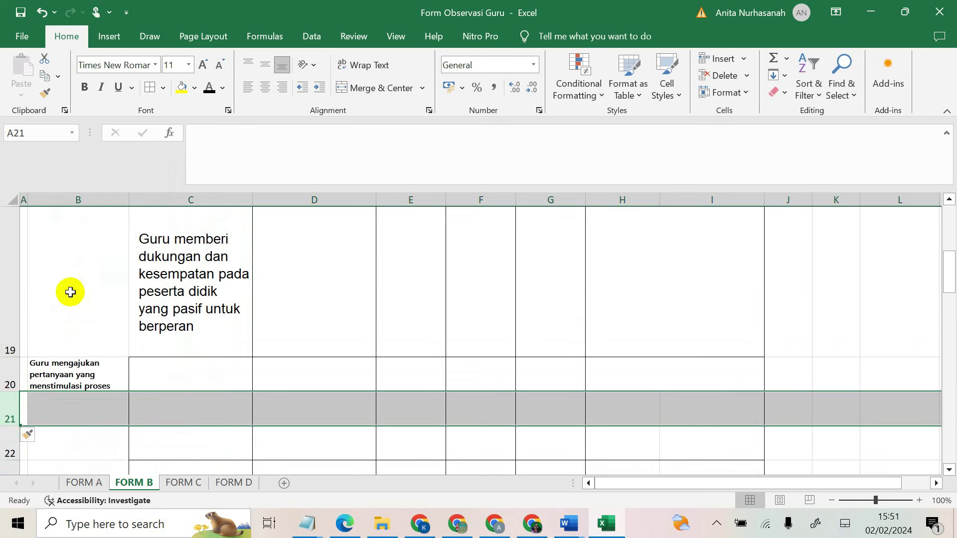
pyautogui.click(170, 383)
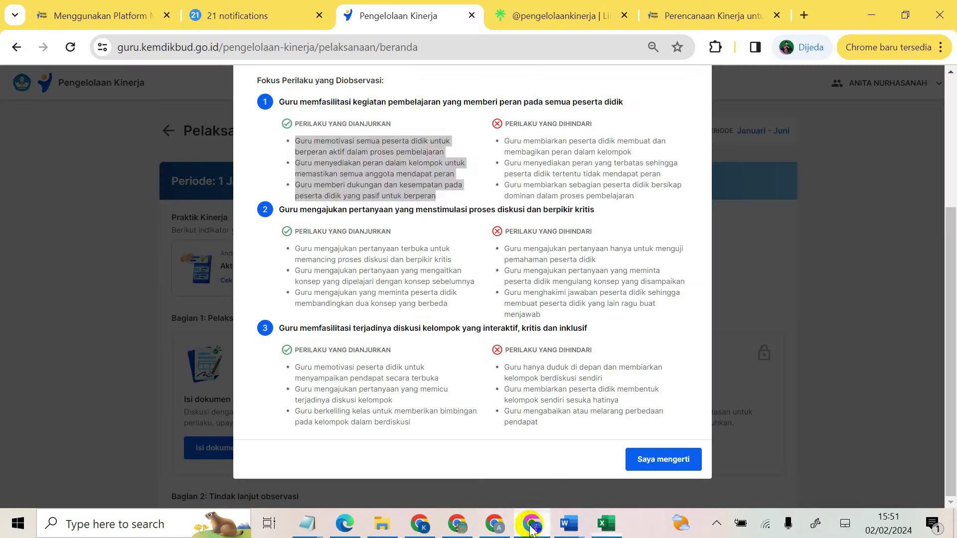
pyautogui.click(532, 523)
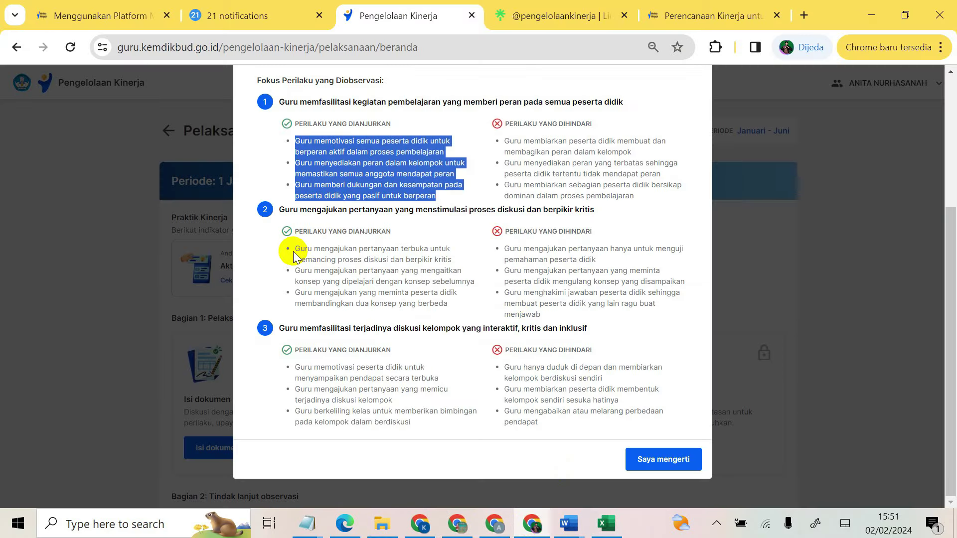
# Step: Copy section 2's three recommended behaviours and paste them into C20 downward
pyautogui.moveTo(294, 251); pyautogui.dragTo(433, 304)
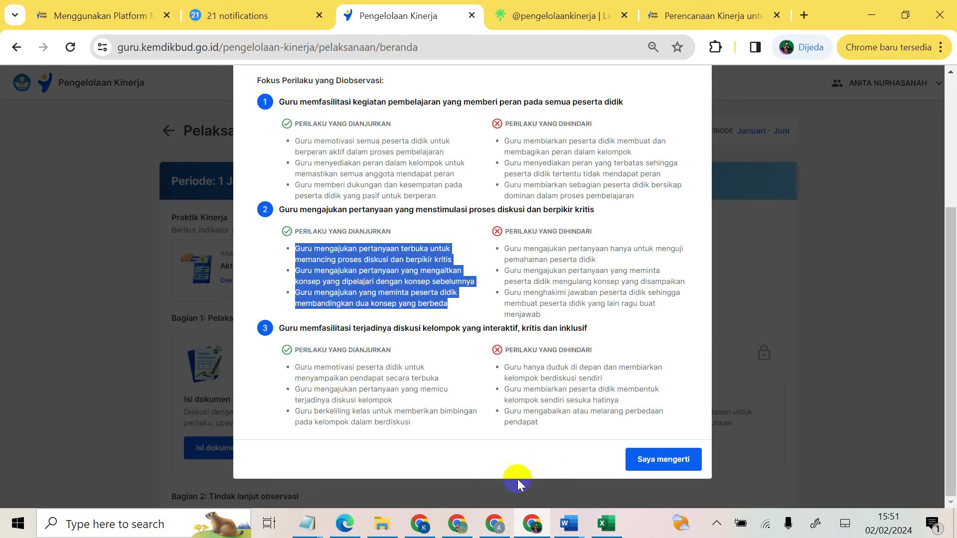
pyautogui.click(606, 523)
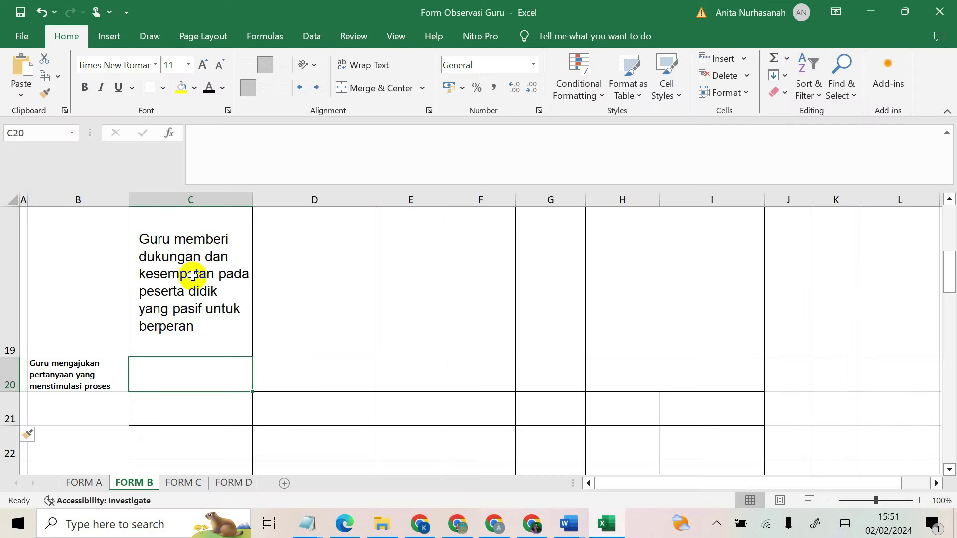
pyautogui.rightClick(153, 373)
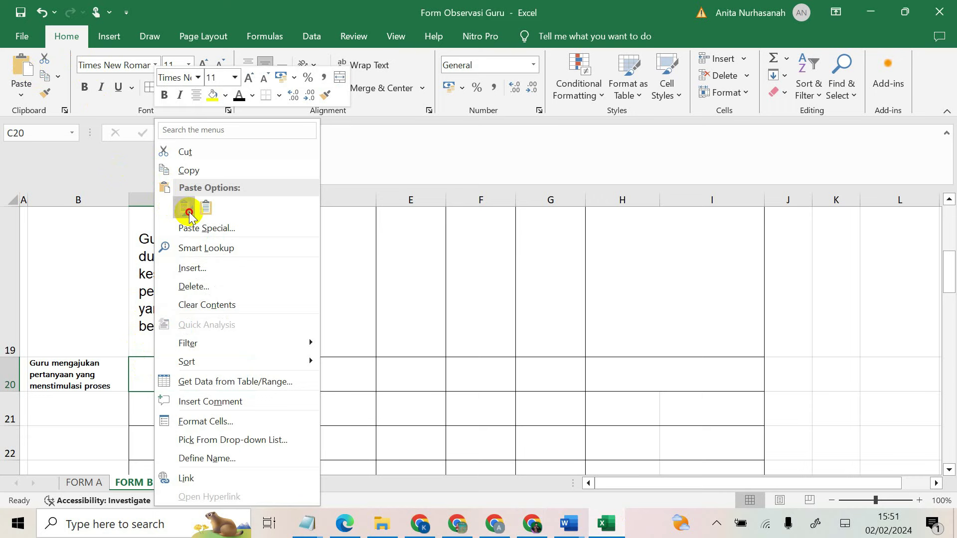
pyautogui.click(188, 215)
# Step: Adjust rows 20–22 so each pasted questioning behaviour shows its full text
pyautogui.moveTo(8, 391); pyautogui.dragTo(11, 454)
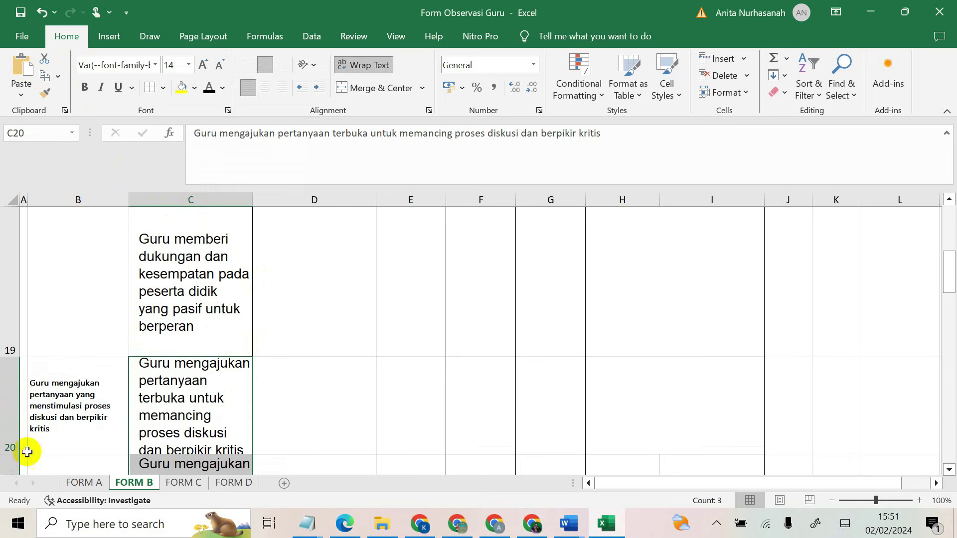
pyautogui.scroll(-2, 250, 411)
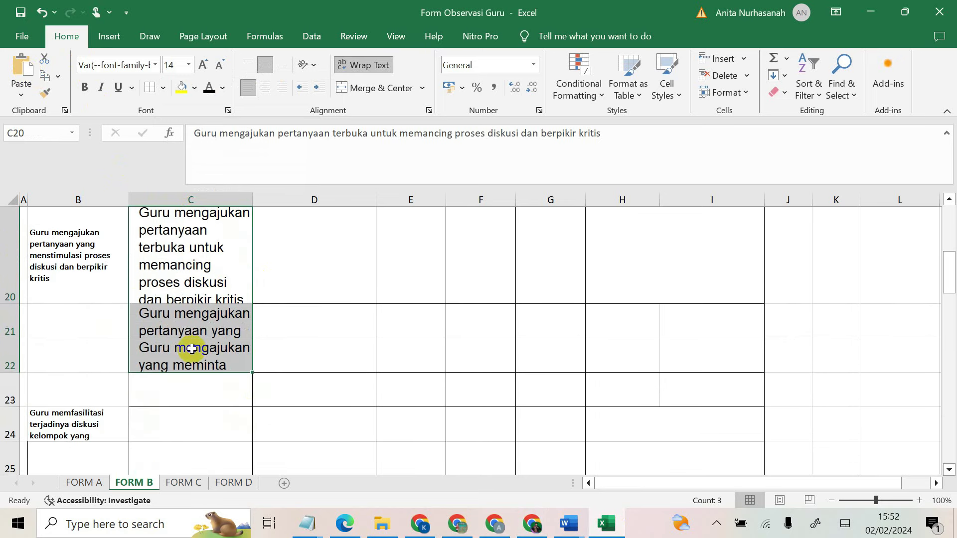
pyautogui.moveTo(5, 302); pyautogui.dragTo(9, 326)
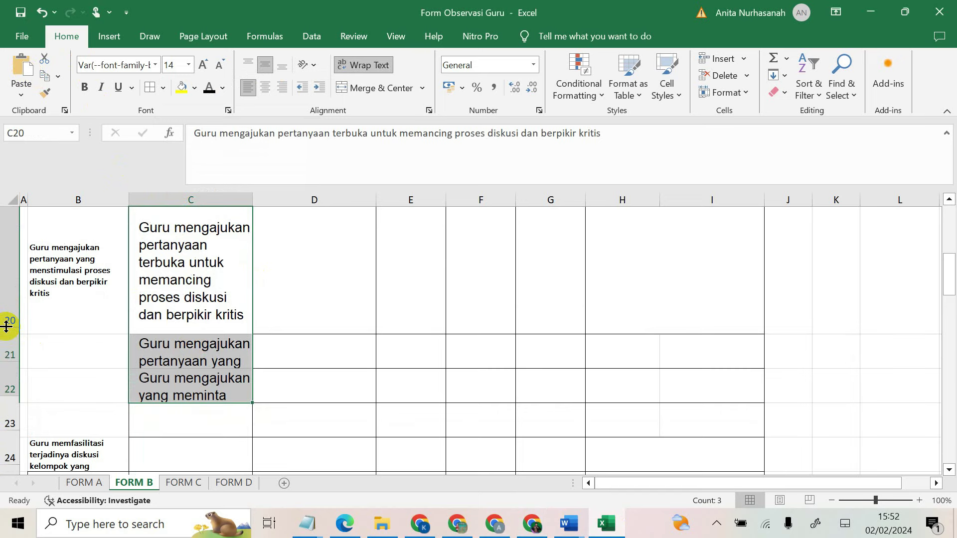
pyautogui.moveTo(15, 360); pyautogui.dragTo(9, 428)
pyautogui.scroll(-3, 21, 417)
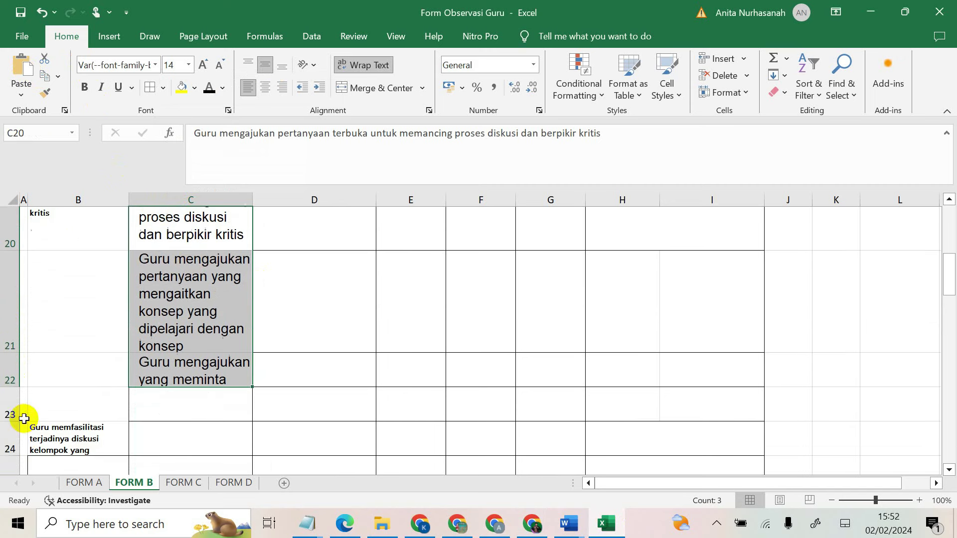
pyautogui.moveTo(13, 308); pyautogui.dragTo(14, 463)
pyautogui.scroll(-2, 17, 457)
pyautogui.scroll(2, 111, 274)
pyautogui.moveTo(11, 466); pyautogui.dragTo(11, 470)
pyautogui.scroll(-3, 116, 403)
pyautogui.scroll(-1, 107, 378)
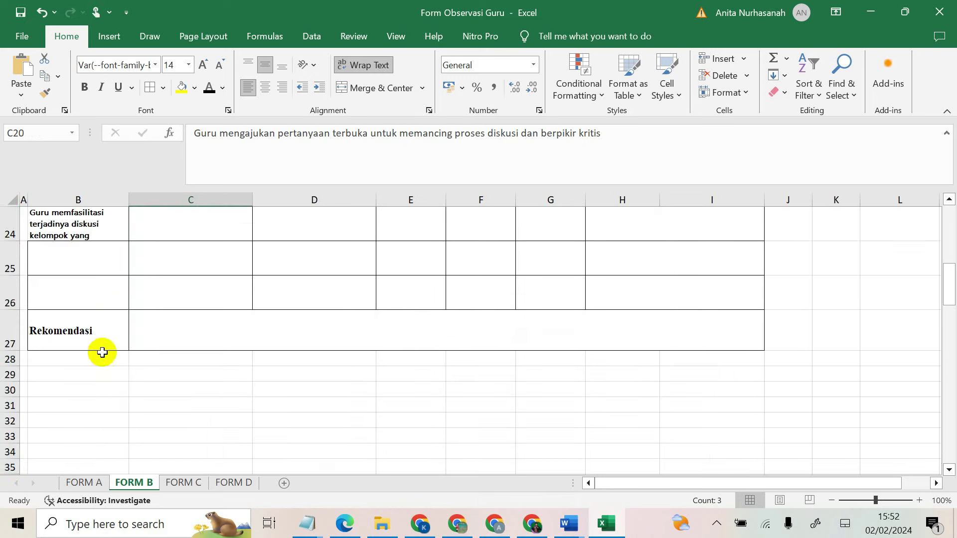
pyautogui.scroll(2, 101, 353)
pyautogui.click(175, 423)
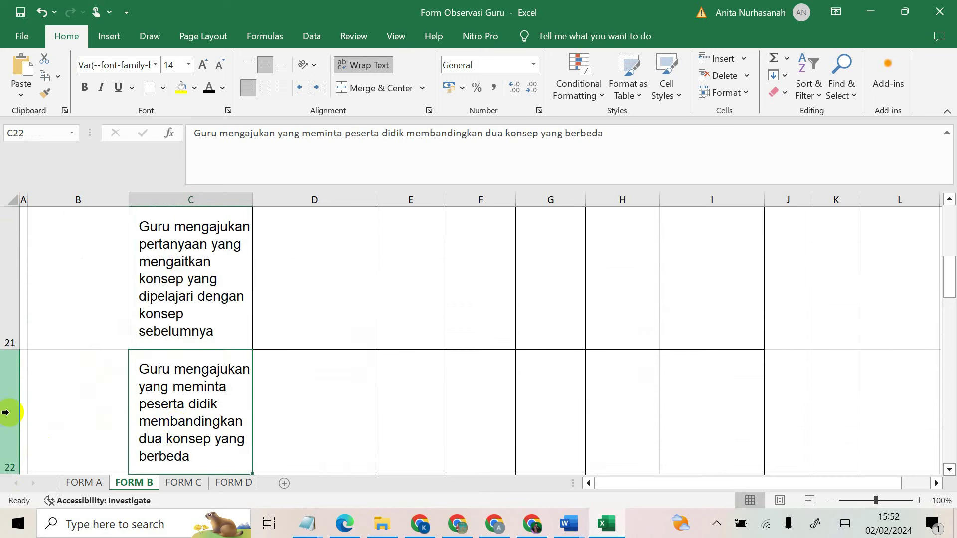
pyautogui.scroll(-2, 11, 422)
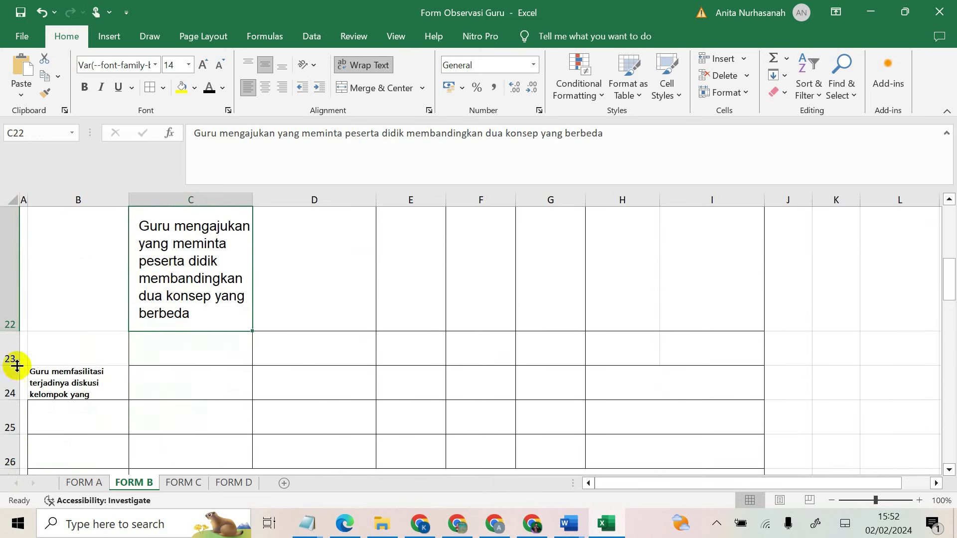
pyautogui.moveTo(15, 334); pyautogui.dragTo(14, 324)
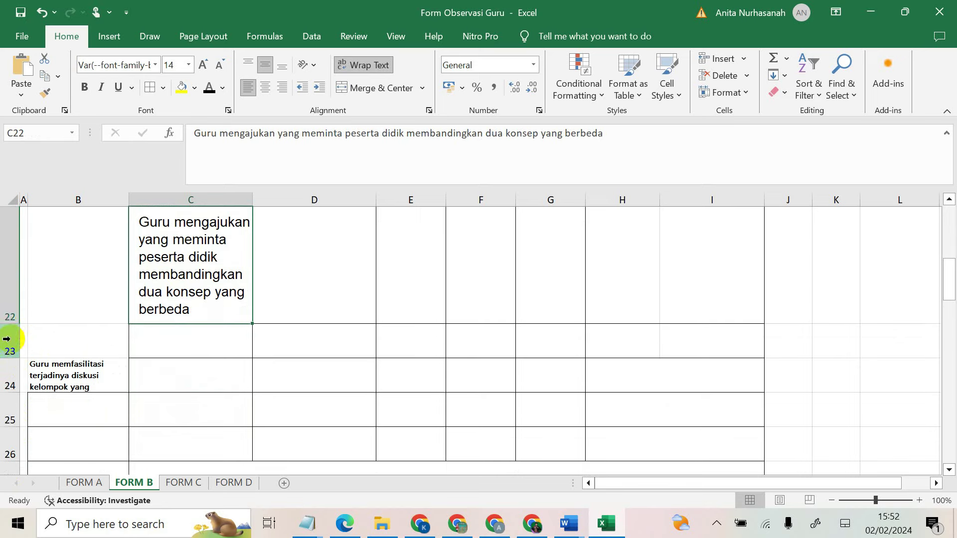
# Step: Delete the leftover empty row 23 beneath the questioning behaviours
pyautogui.click(6, 339)
pyautogui.rightClick(6, 339)
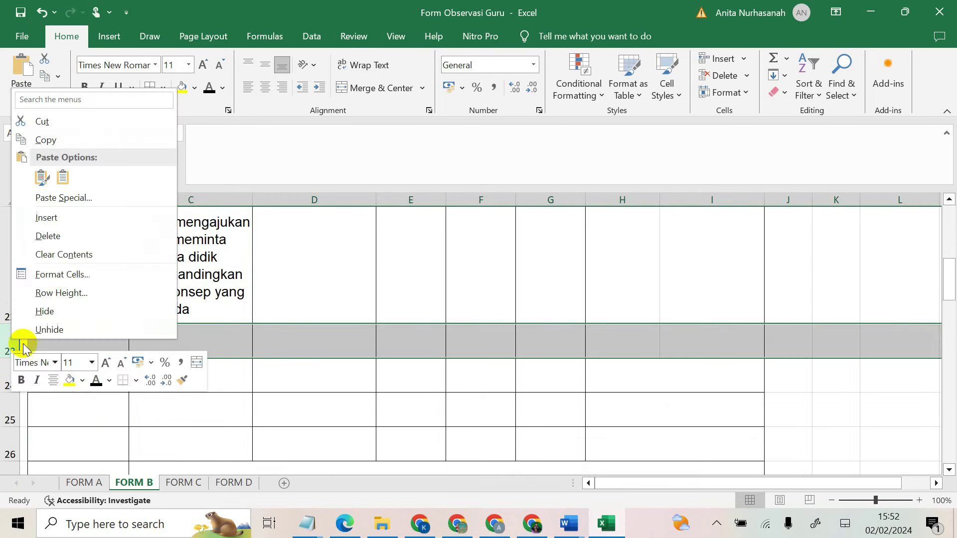
pyautogui.click(59, 238)
pyautogui.click(157, 292)
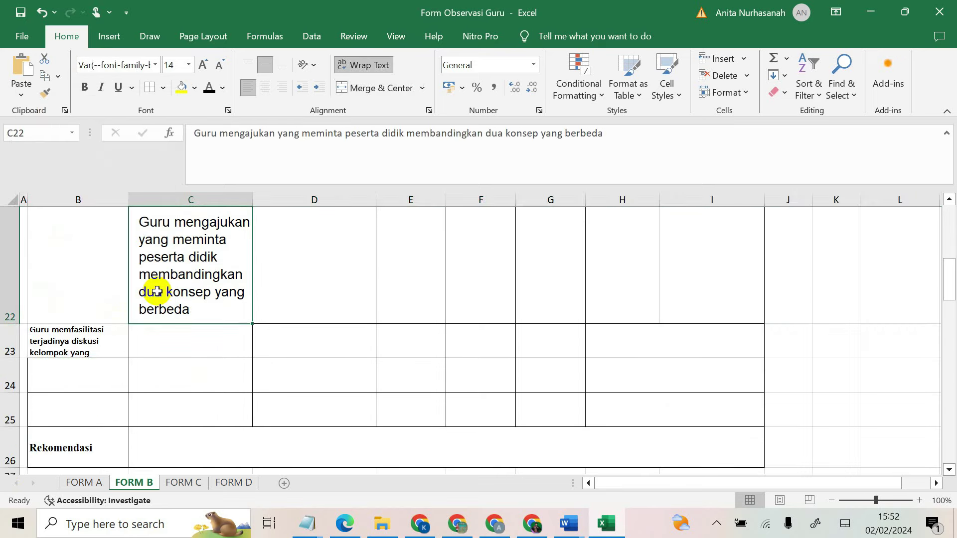
pyautogui.scroll(1, 183, 297)
pyautogui.scroll(-2, 394, 365)
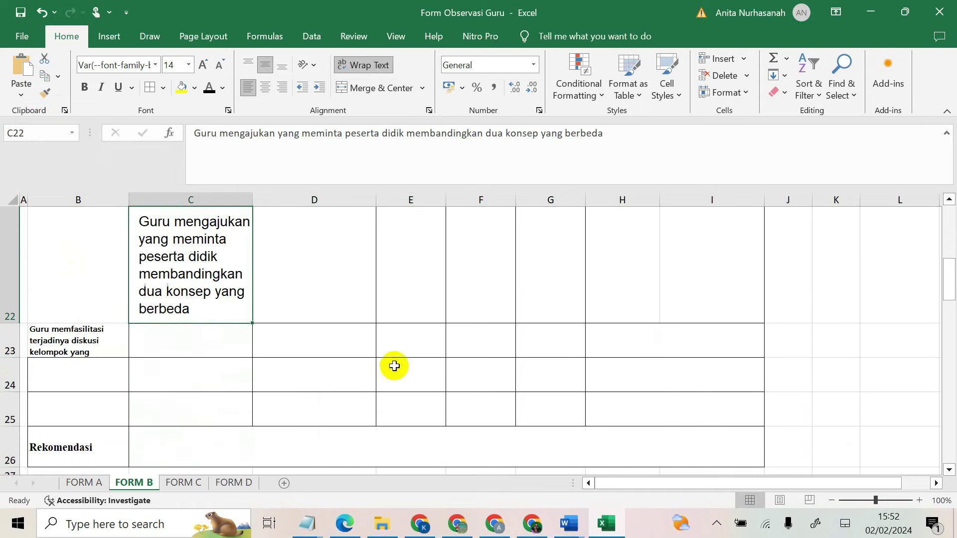
pyautogui.scroll(1, 396, 363)
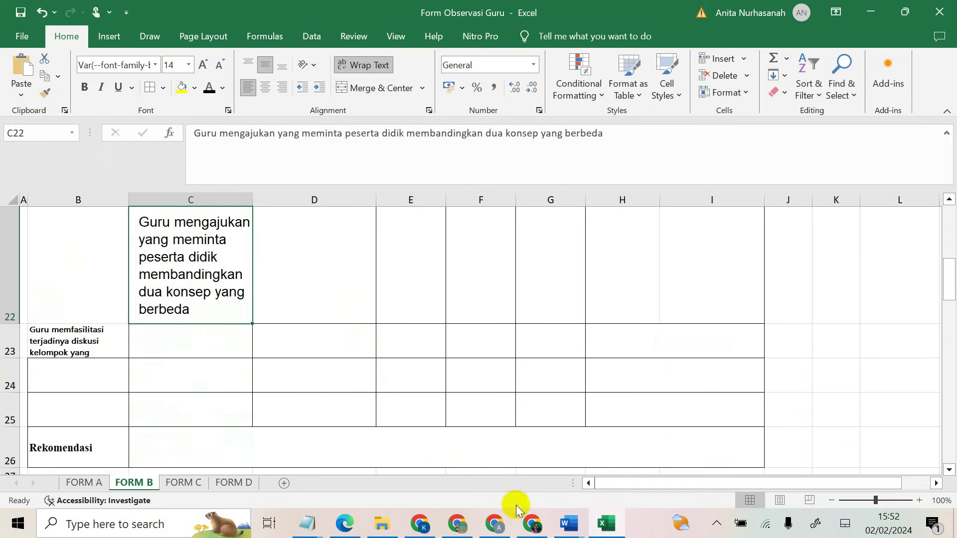
pyautogui.click(531, 524)
# Step: Copy section 3's three 'dianjurkan' bullets via Salin and target cell C23 in Excel
pyautogui.moveTo(296, 370); pyautogui.dragTo(417, 427)
pyautogui.rightClick(311, 385)
pyautogui.click(344, 244)
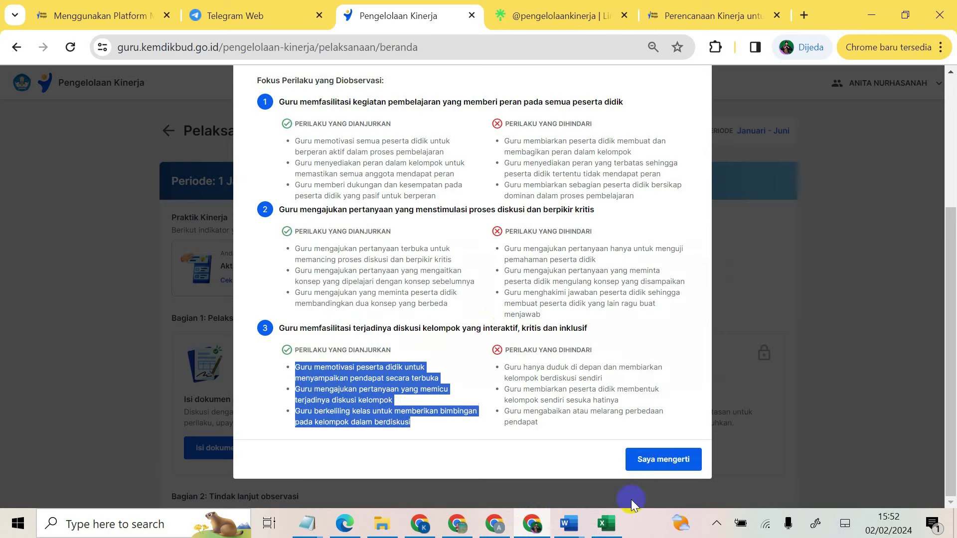
pyautogui.click(606, 523)
pyautogui.click(143, 344)
pyautogui.click(115, 135)
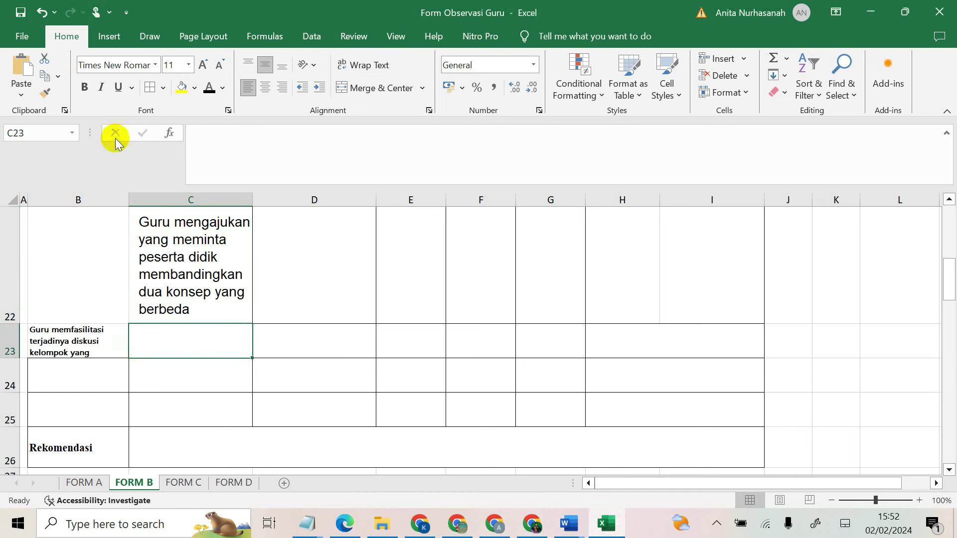
pyautogui.rightClick(139, 338)
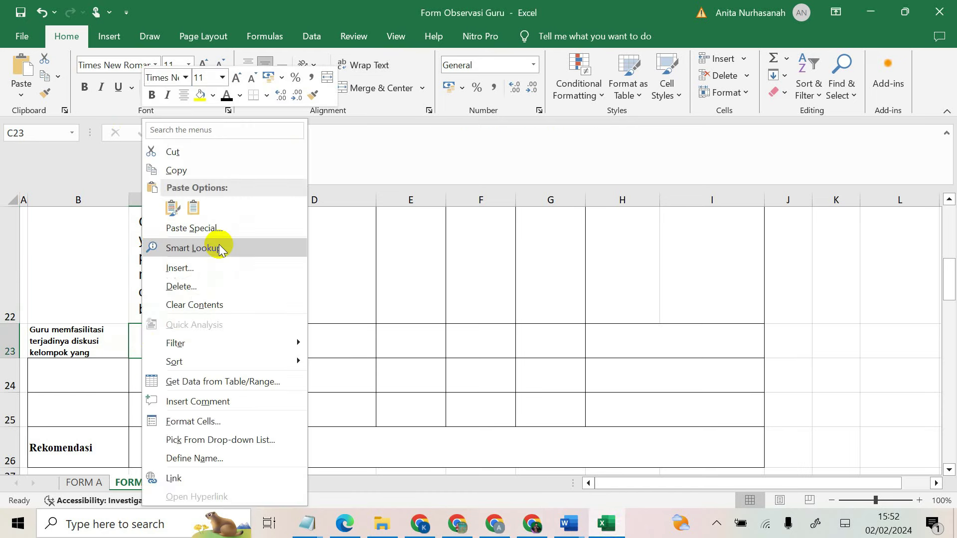
# Step: Paste the group-discussion behaviours into C23:C25 and heighten rows 23–25 to fit them
pyautogui.click(172, 205)
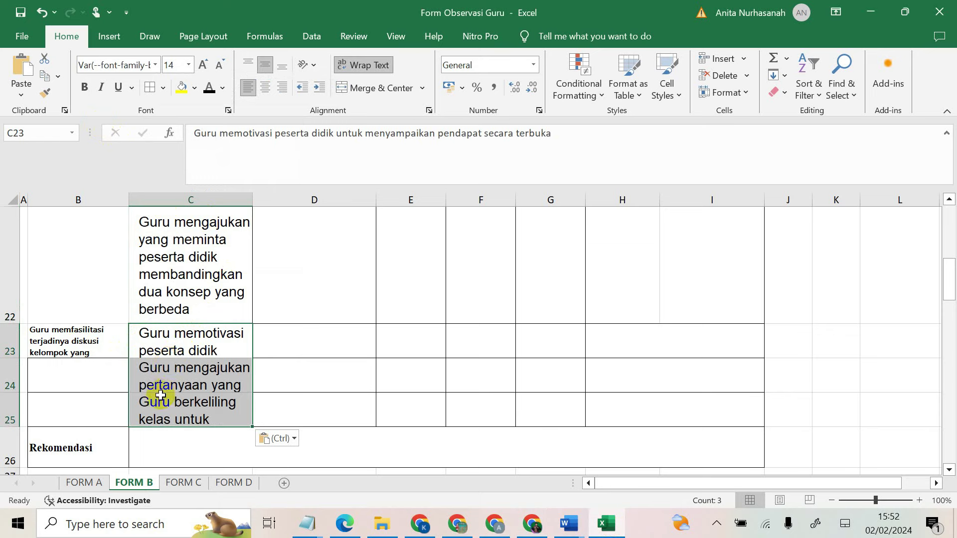
pyautogui.moveTo(22, 360); pyautogui.dragTo(1, 436)
pyautogui.scroll(-5, 170, 404)
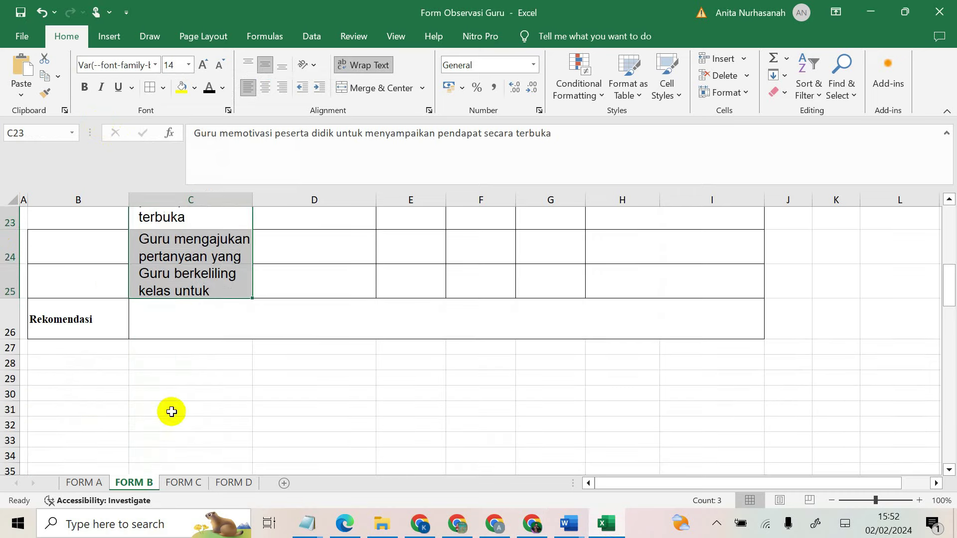
pyautogui.scroll(3, 184, 364)
pyautogui.scroll(1, 168, 364)
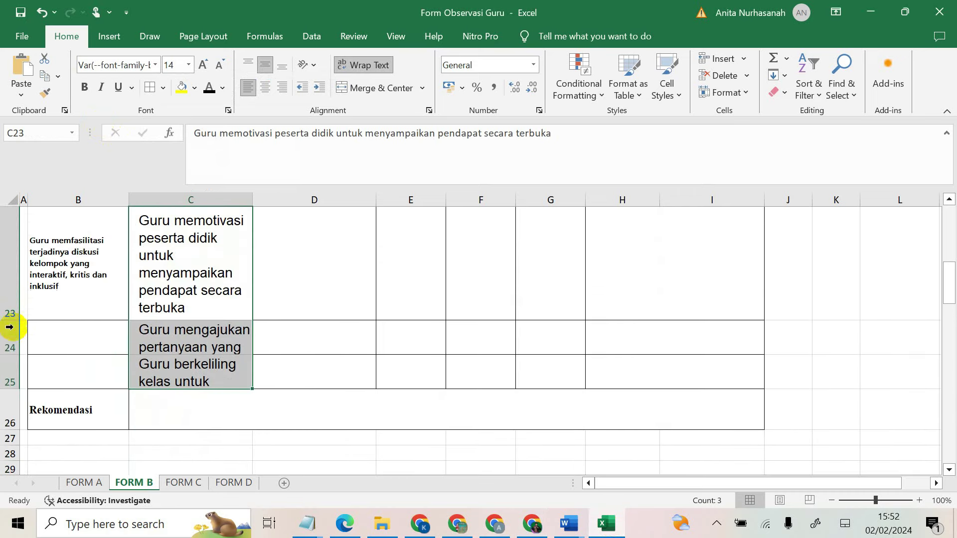
pyautogui.moveTo(14, 355); pyautogui.dragTo(7, 420)
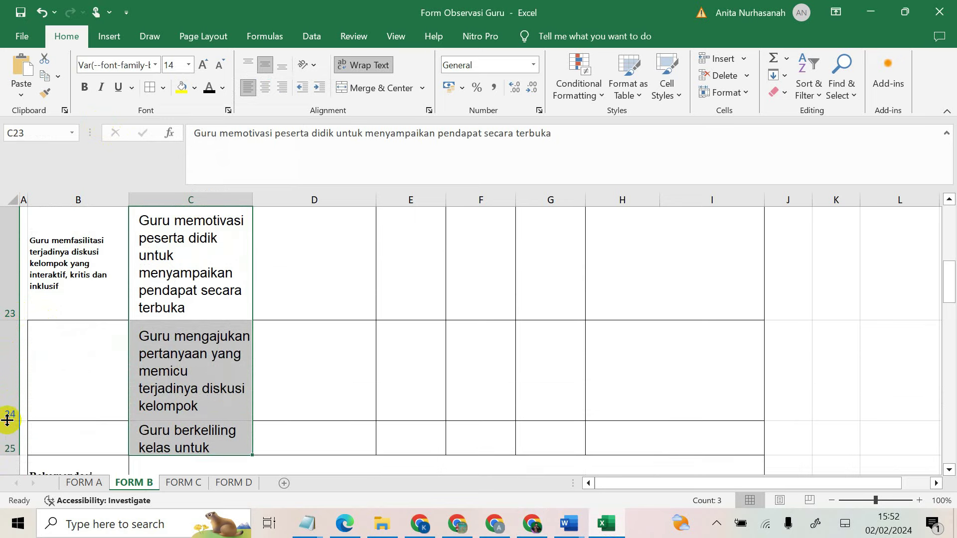
pyautogui.scroll(-1, 29, 411)
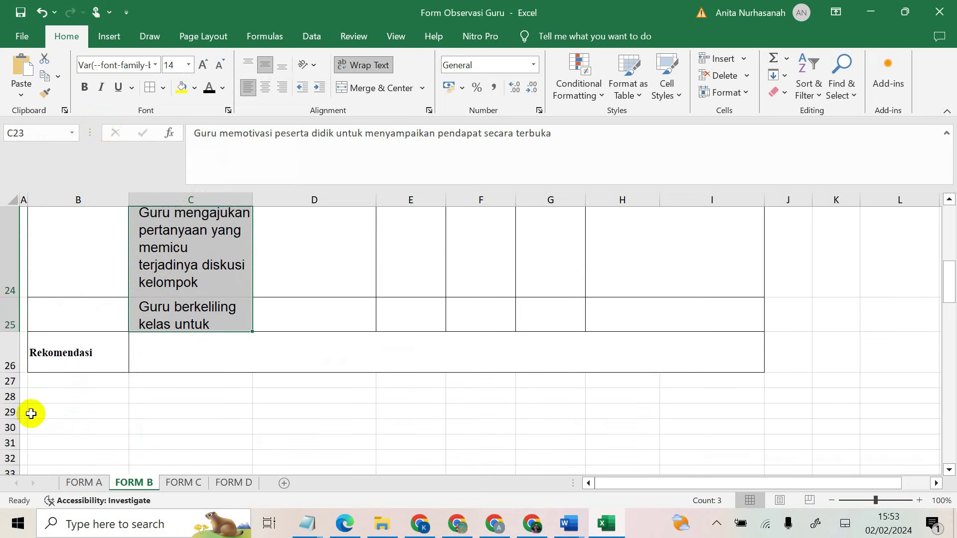
pyautogui.moveTo(7, 342); pyautogui.dragTo(7, 423)
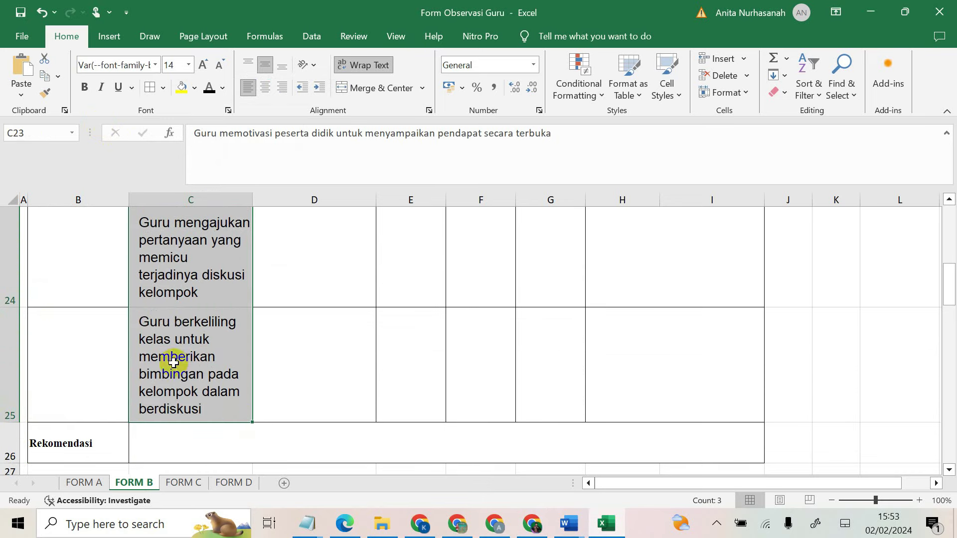
pyautogui.scroll(4, 302, 382)
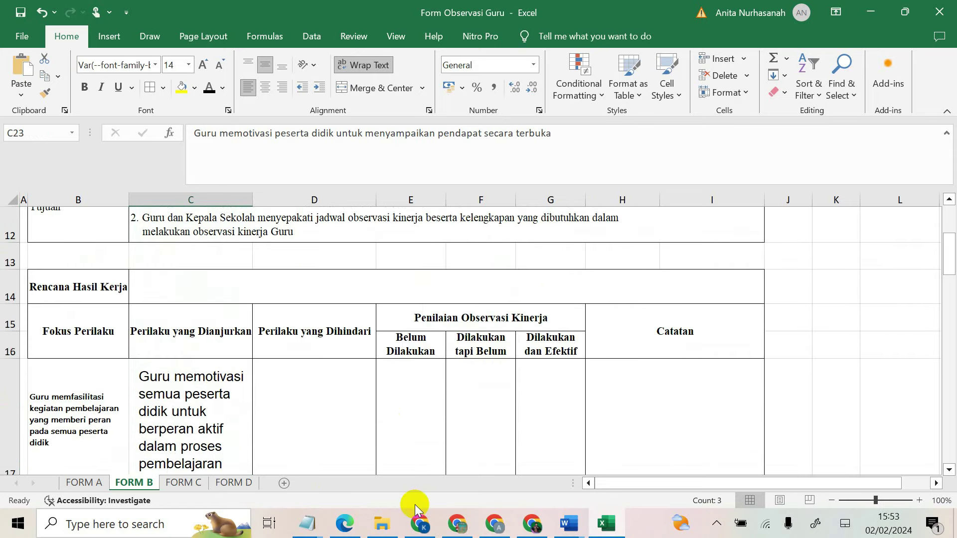
# Step: Copy focus 1's three 'Dihindari' behaviours from Pengelolaan Kinerja
pyautogui.click(530, 524)
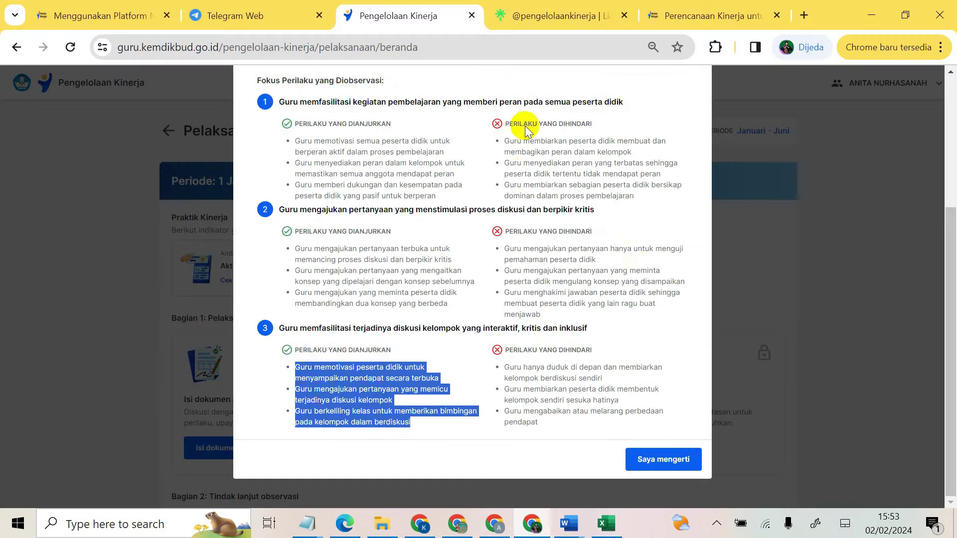
pyautogui.moveTo(506, 141); pyautogui.dragTo(639, 198)
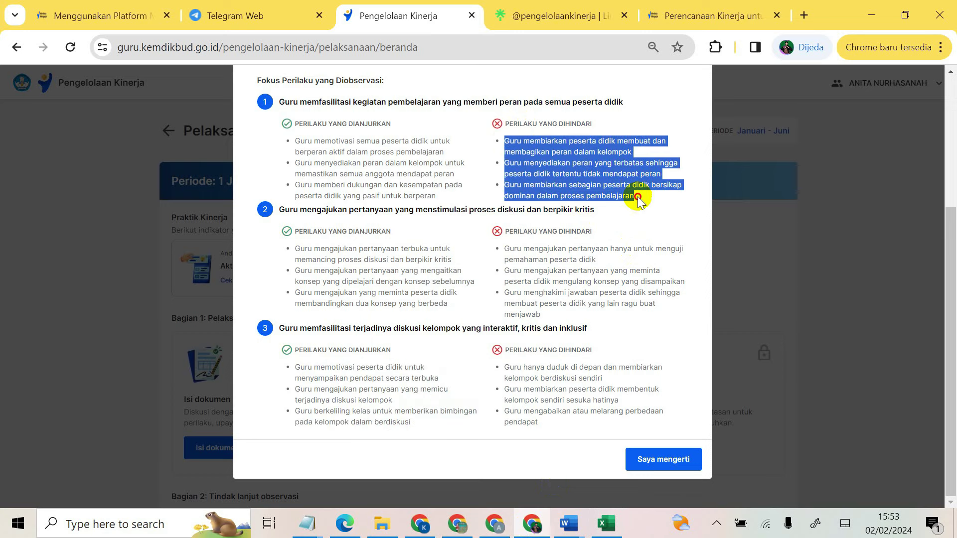
pyautogui.rightClick(587, 174)
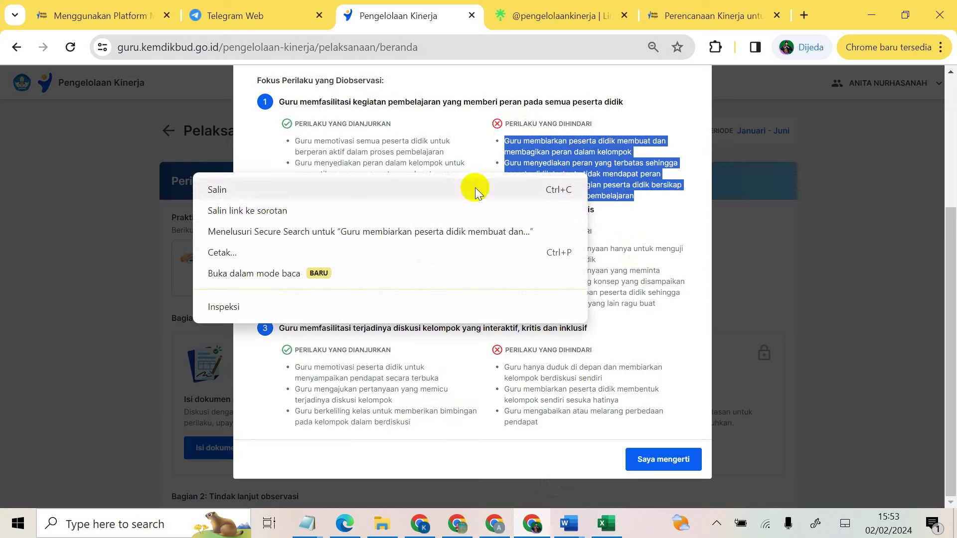
pyautogui.click(345, 199)
pyautogui.click(616, 531)
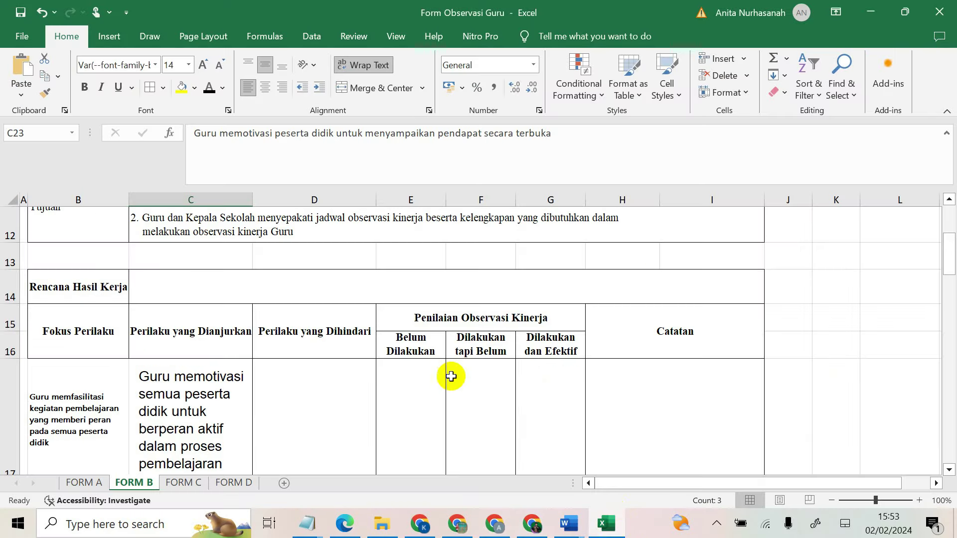
# Step: Paste focus 1's avoided behaviours into D17:D19 as text only
pyautogui.click(346, 399)
pyautogui.rightClick(336, 388)
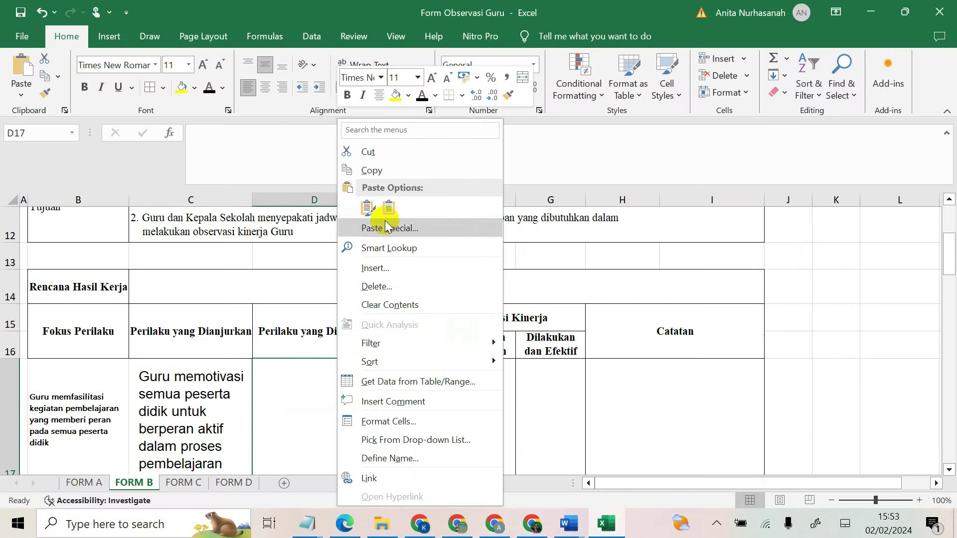
pyautogui.click(373, 208)
pyautogui.scroll(-2, 309, 363)
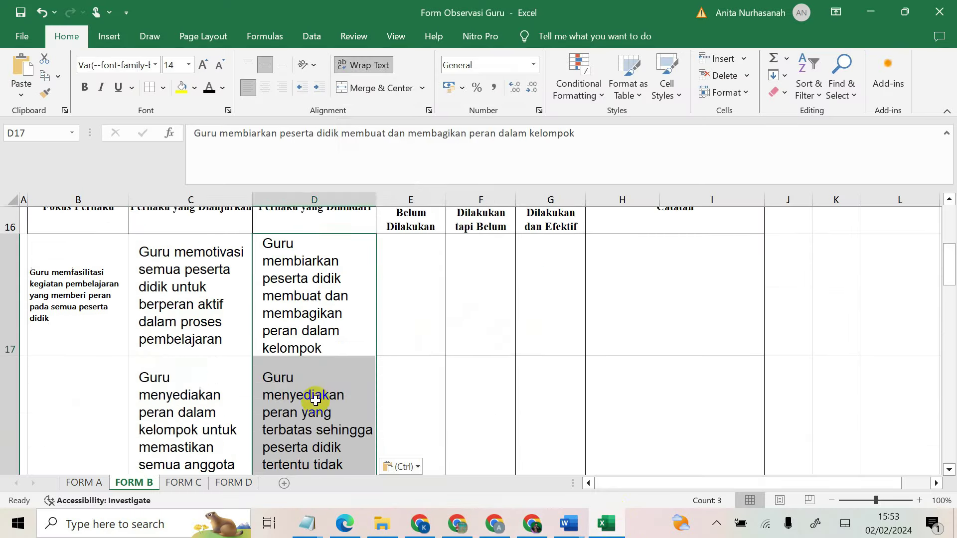
pyautogui.scroll(1, 314, 352)
pyautogui.scroll(-1, 314, 359)
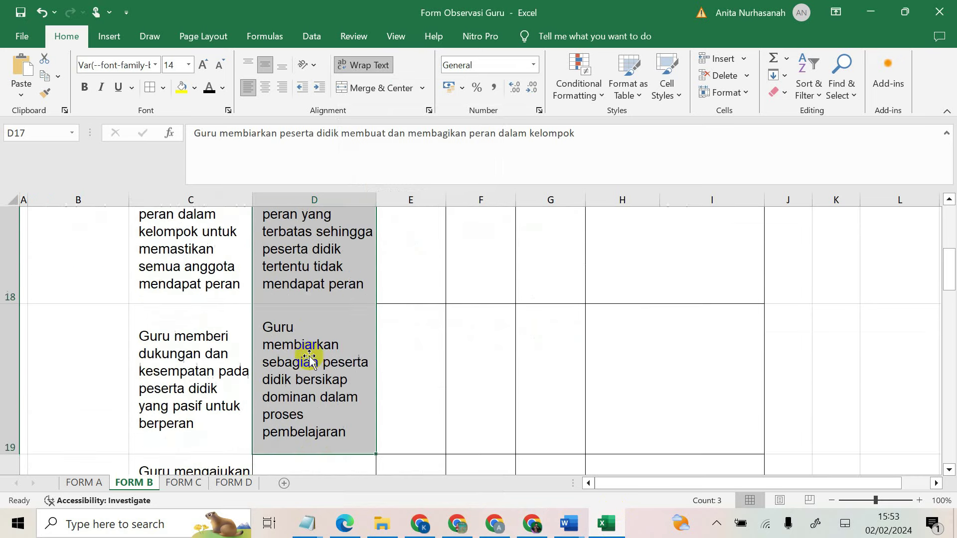
pyautogui.click(318, 400)
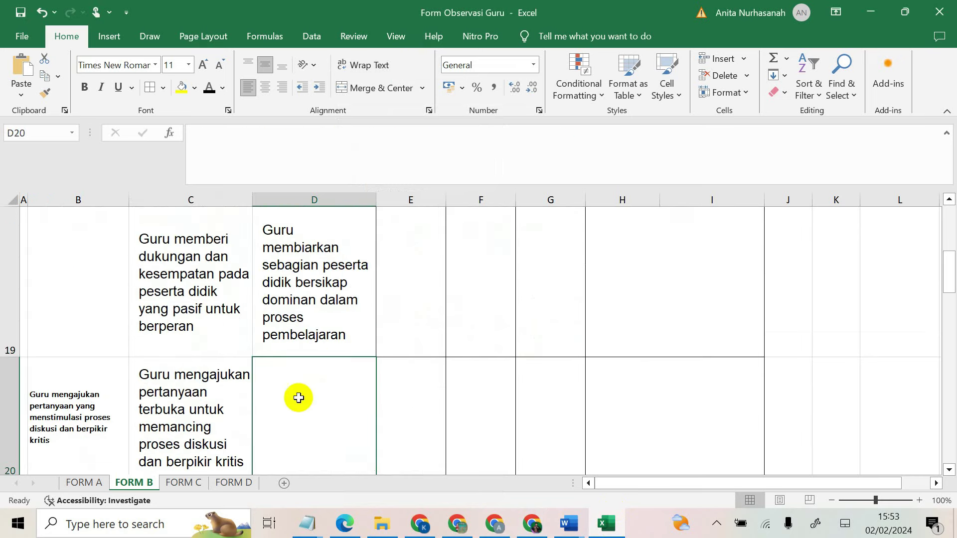
pyautogui.scroll(3, 298, 397)
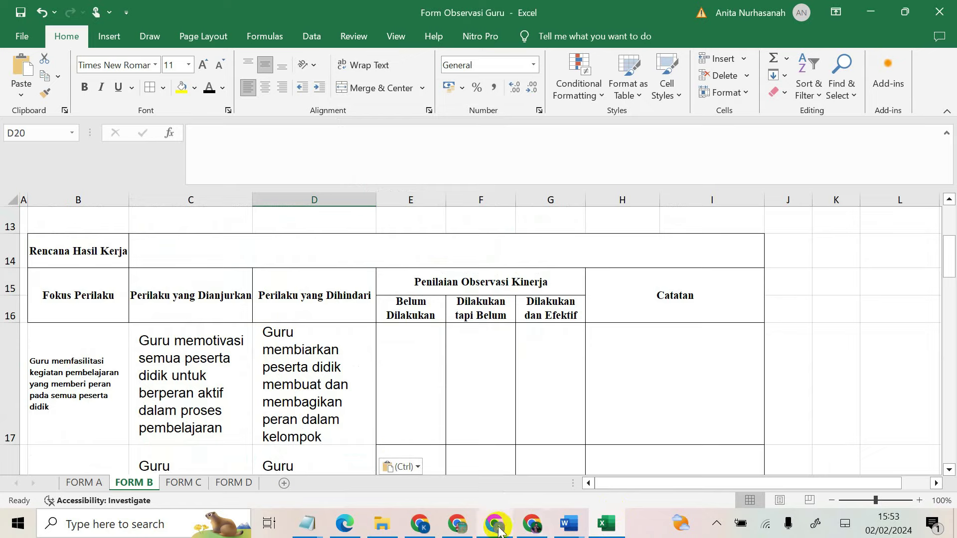
# Step: Check the Pengelolaan Kinerja page, then move from FORM B to the FORM A sheet
pyautogui.click(535, 529)
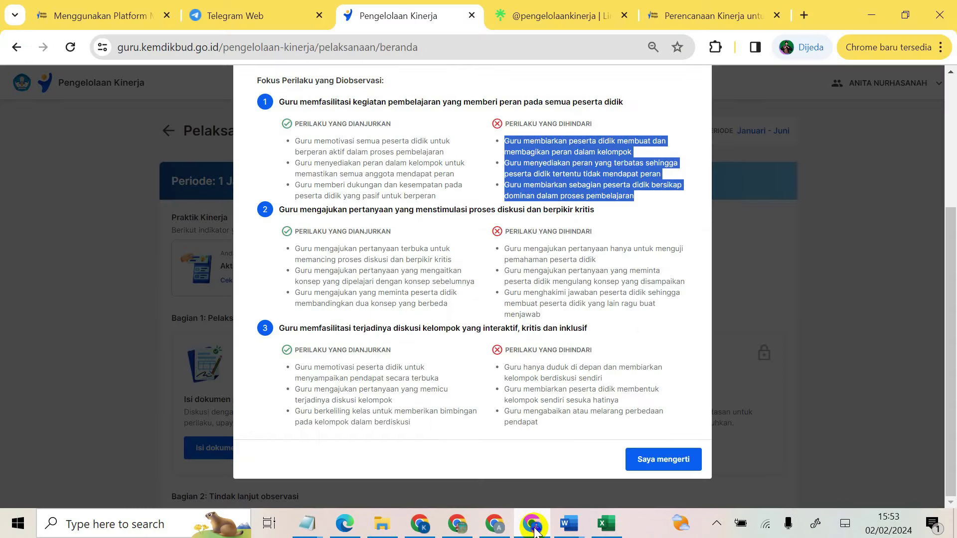
pyautogui.click(534, 529)
pyautogui.hotkey('ctrl', 'v')
pyautogui.click(195, 366)
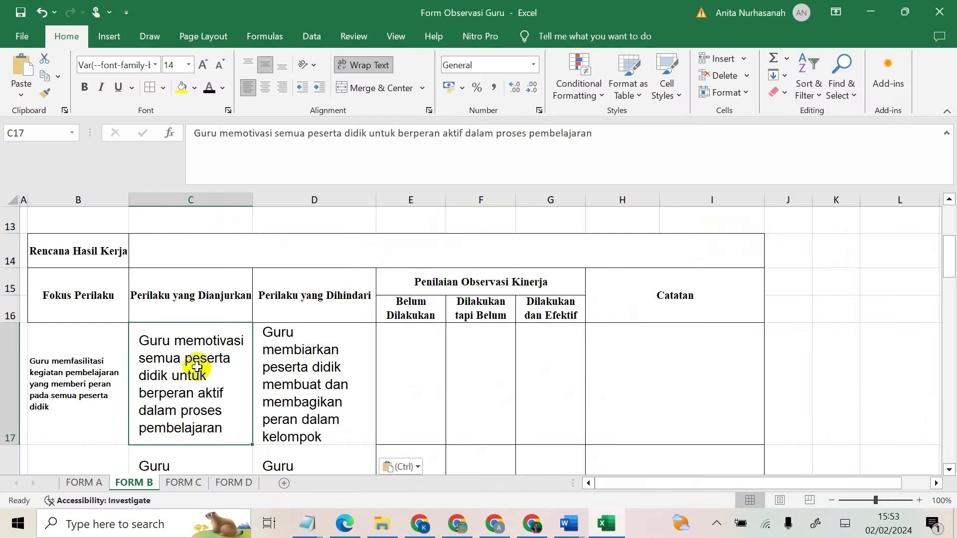
pyautogui.scroll(-5, 195, 367)
pyautogui.scroll(4, 195, 366)
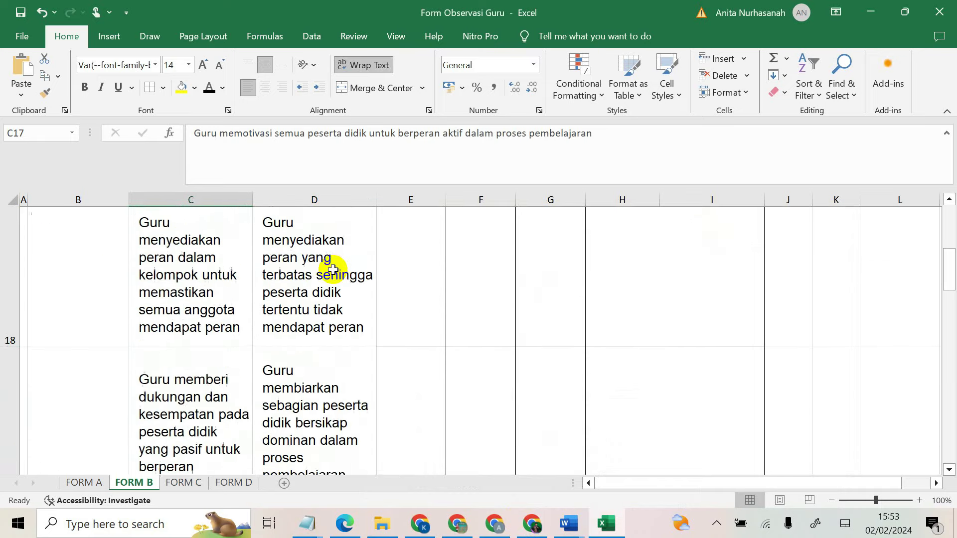
pyautogui.scroll(3, 329, 271)
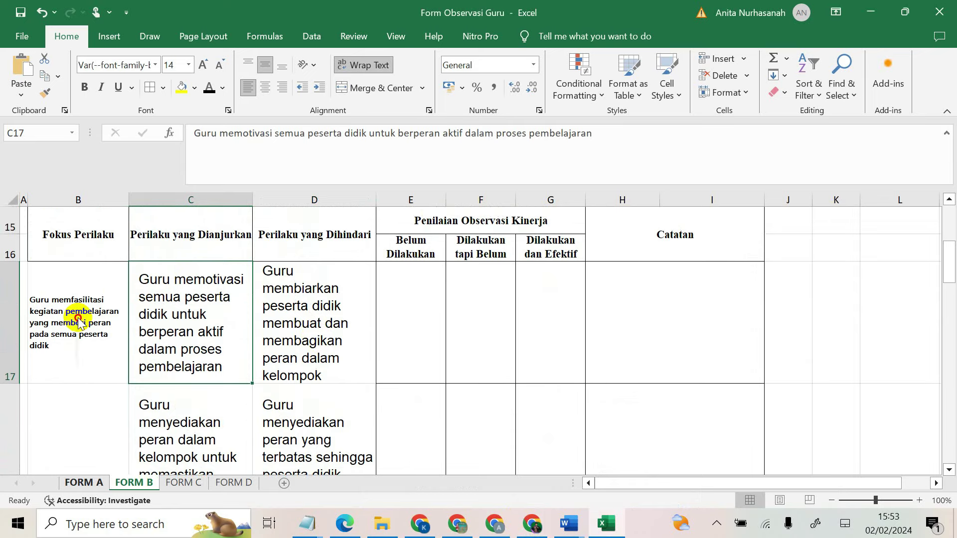
pyautogui.hotkey('ctrl', 'pageup')
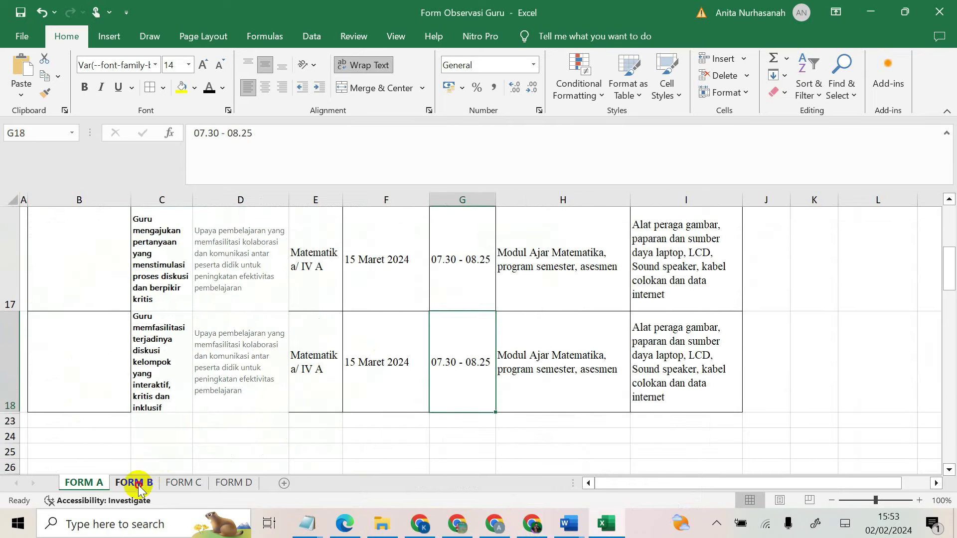
# Step: Return to the FORM B sheet
pyautogui.click(132, 483)
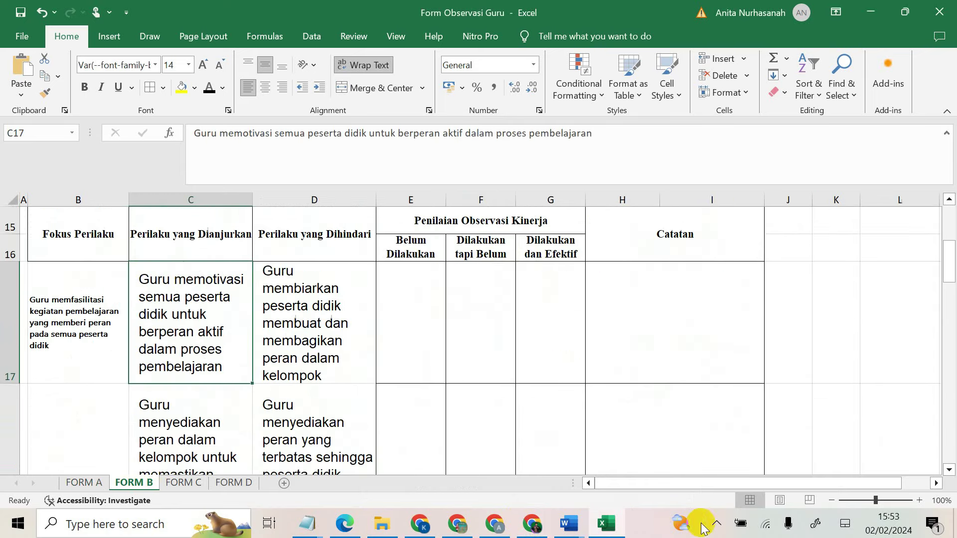
pyautogui.click(716, 523)
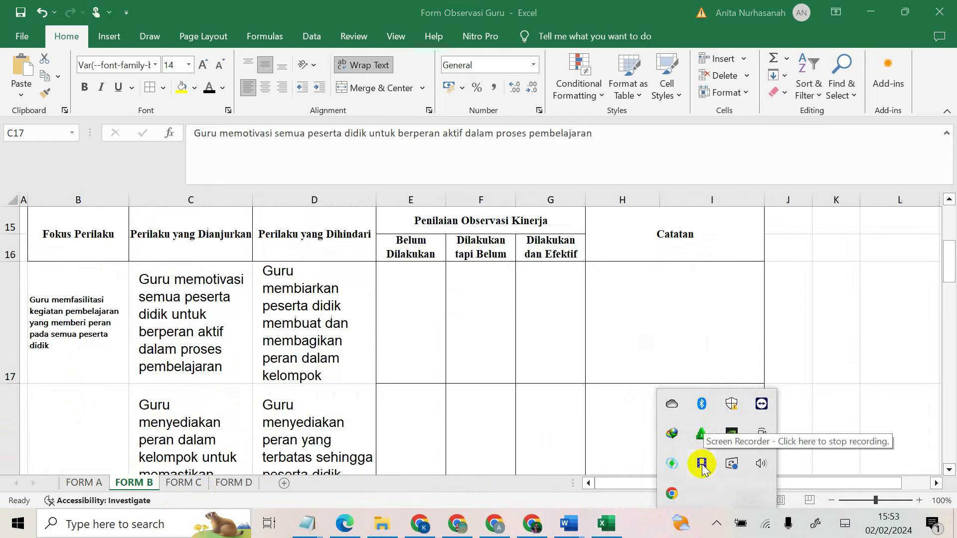
pyautogui.click(712, 465)
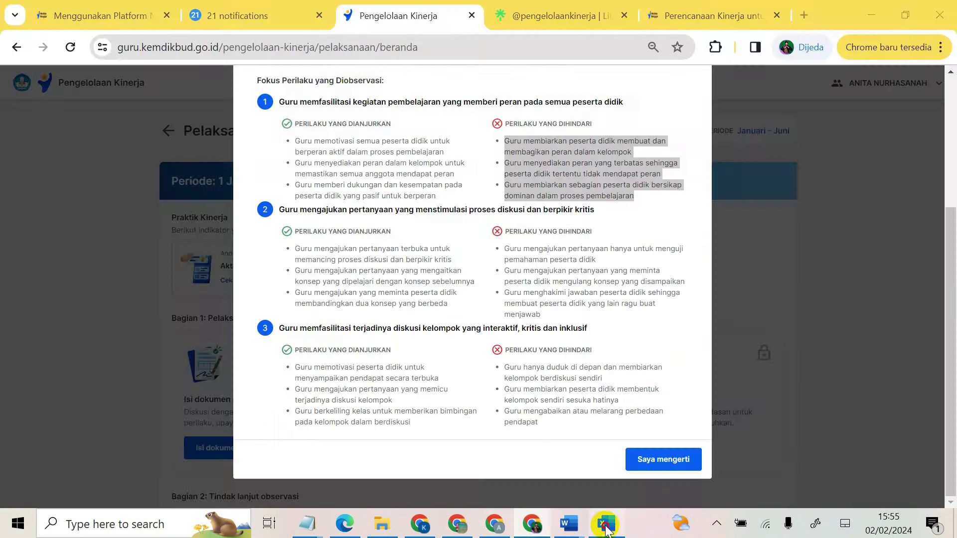
pyautogui.click(607, 524)
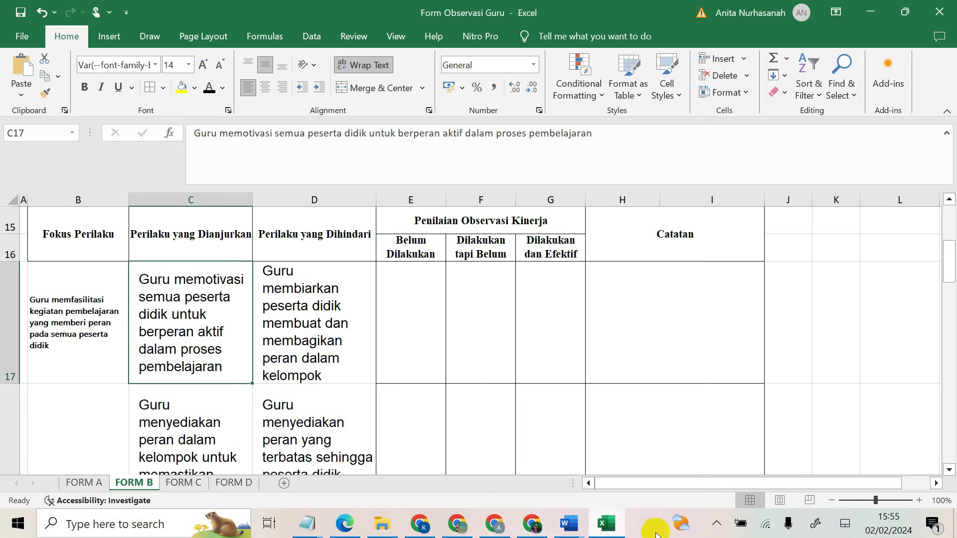
pyautogui.click(716, 523)
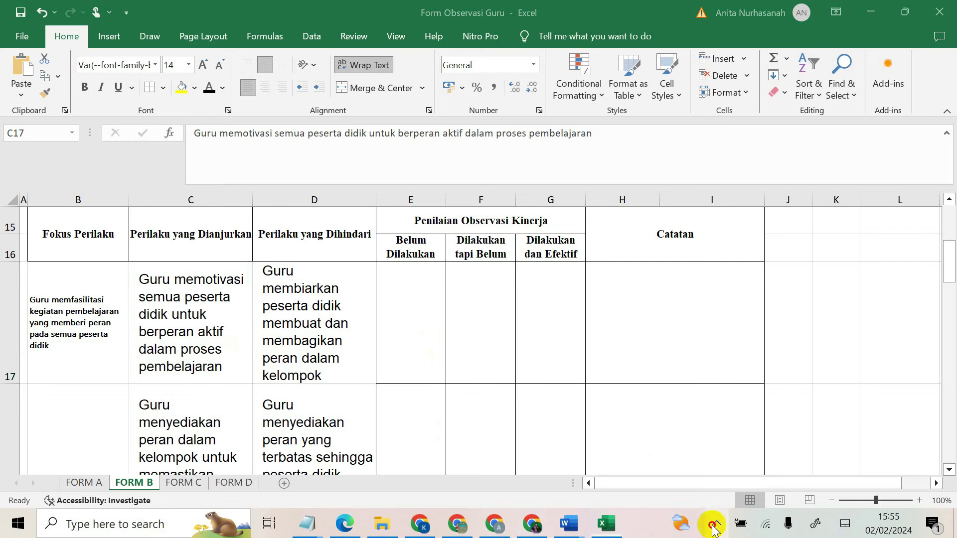
pyautogui.click(703, 464)
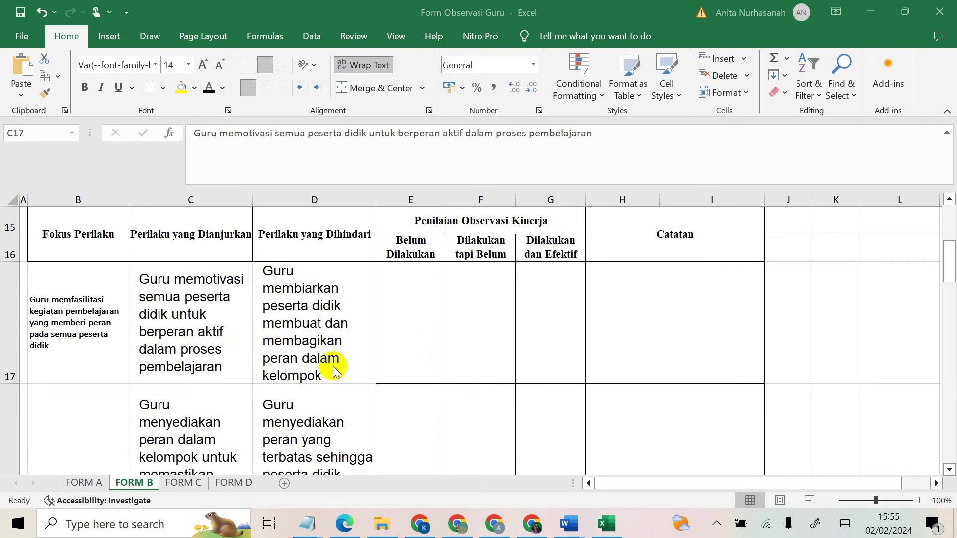
pyautogui.scroll(-2, 329, 374)
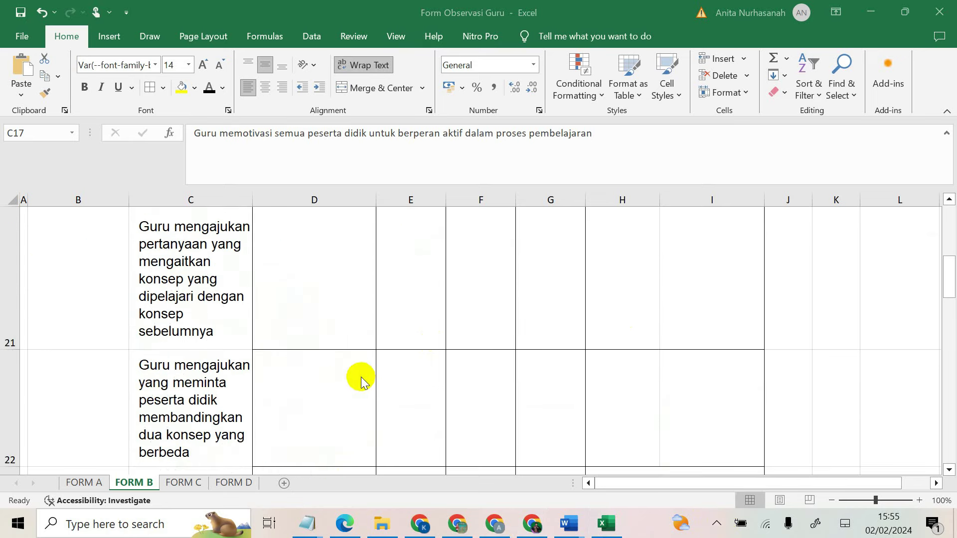
pyautogui.scroll(1, 361, 378)
# Step: Raise B20's questioning focus text from font size 8 to 11
pyautogui.click(96, 278)
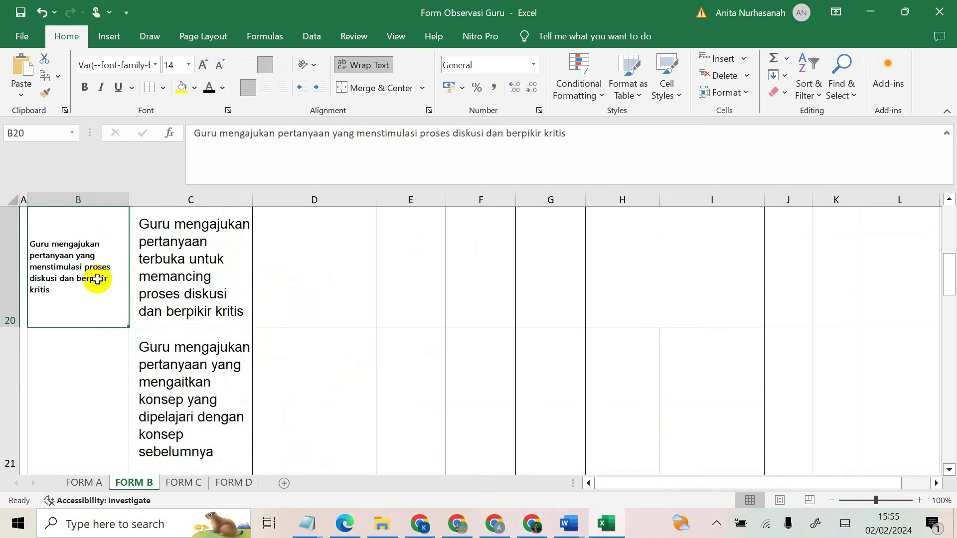
pyautogui.click(202, 65)
pyautogui.click(204, 65)
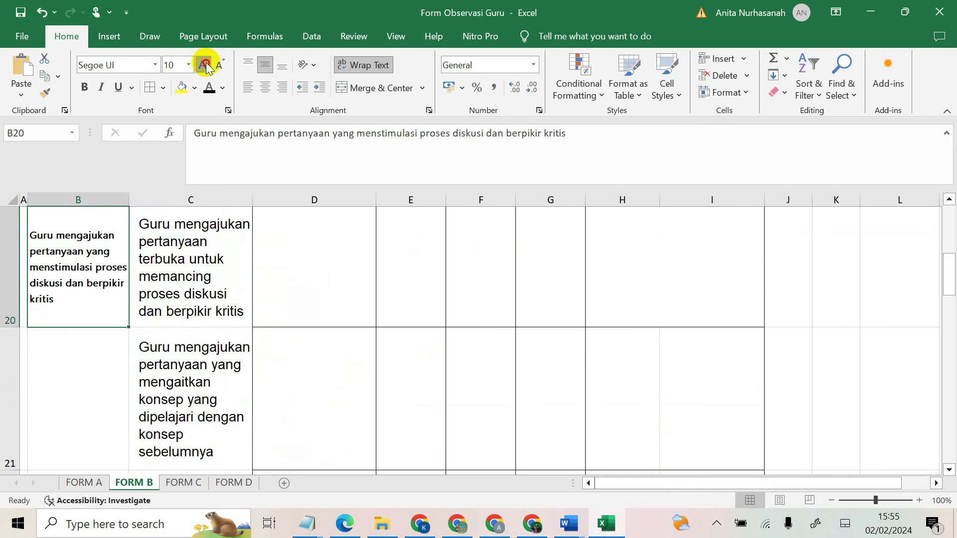
pyautogui.click(206, 65)
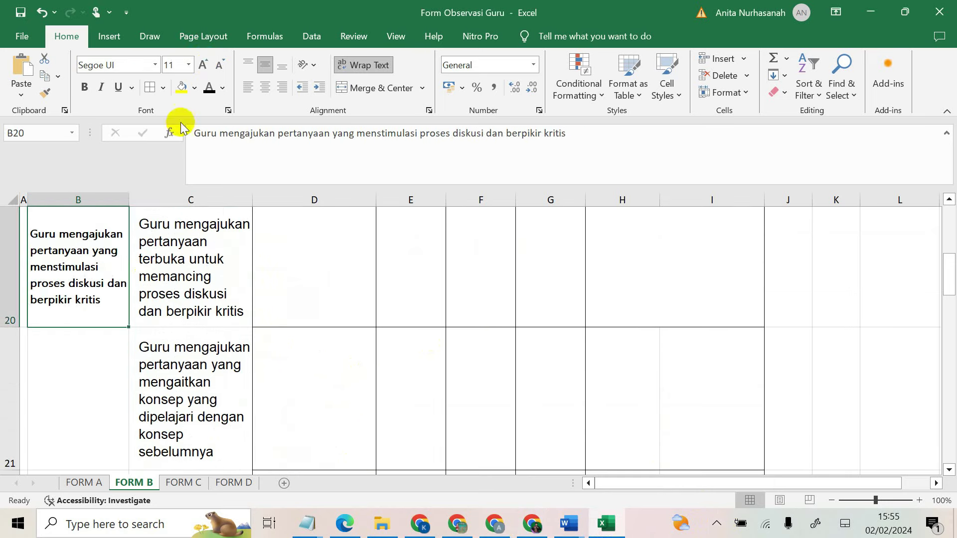
# Step: Copy focus 2's three avoided-behaviour bullets and target cell D20 in Excel
pyautogui.click(593, 530)
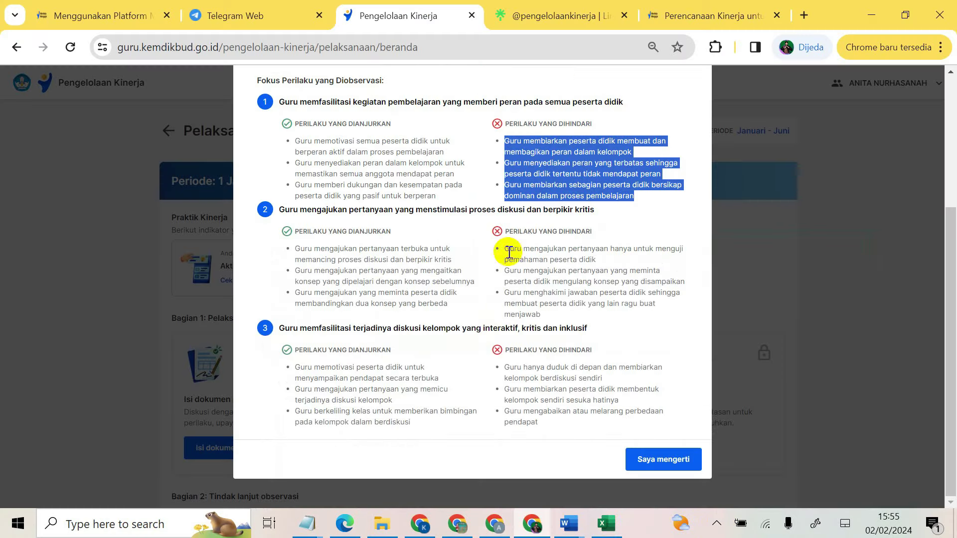
pyautogui.moveTo(505, 249); pyautogui.dragTo(629, 318)
pyautogui.rightClick(577, 280)
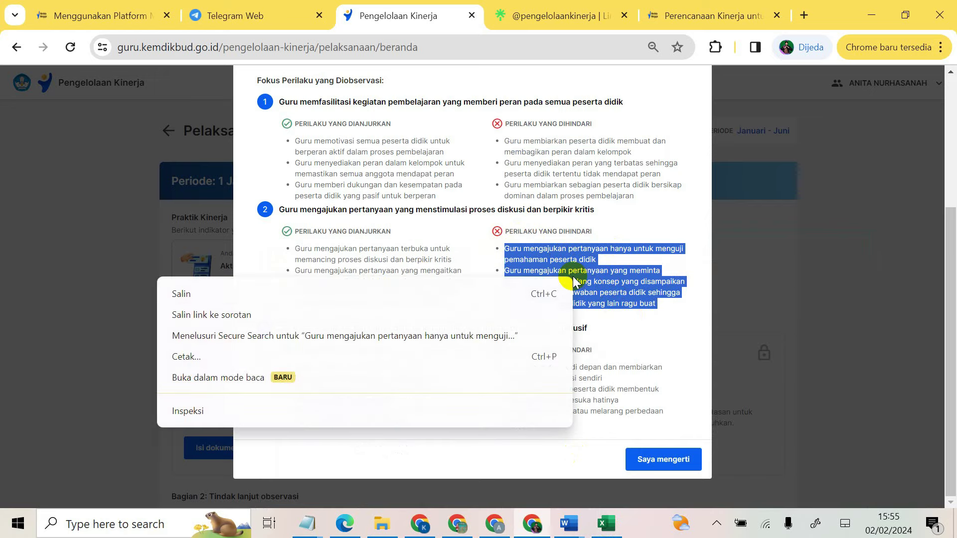
pyautogui.click(335, 299)
pyautogui.click(606, 523)
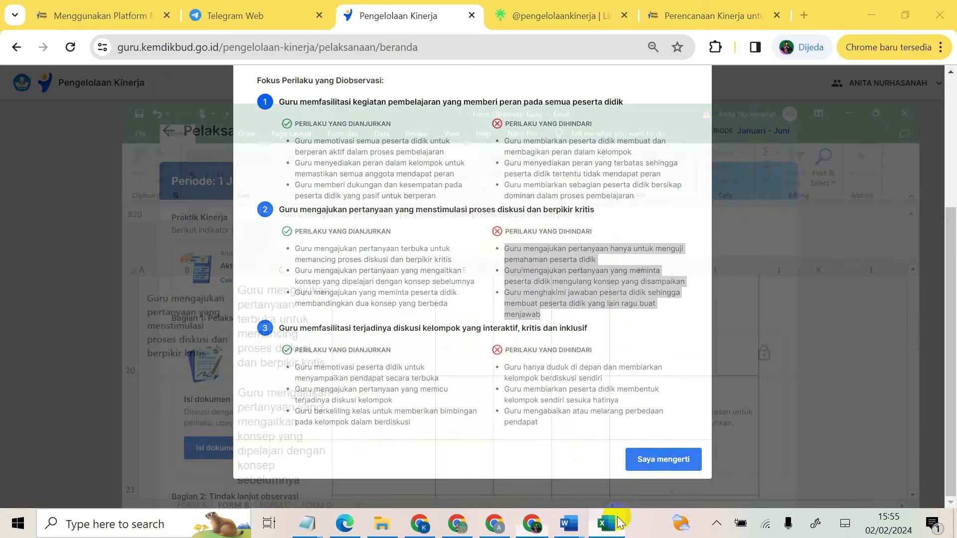
pyautogui.click(321, 279)
# Step: Paste focus 2's avoided questioning behaviours into D20:D22 and select D23
pyautogui.scroll(2, 319, 277)
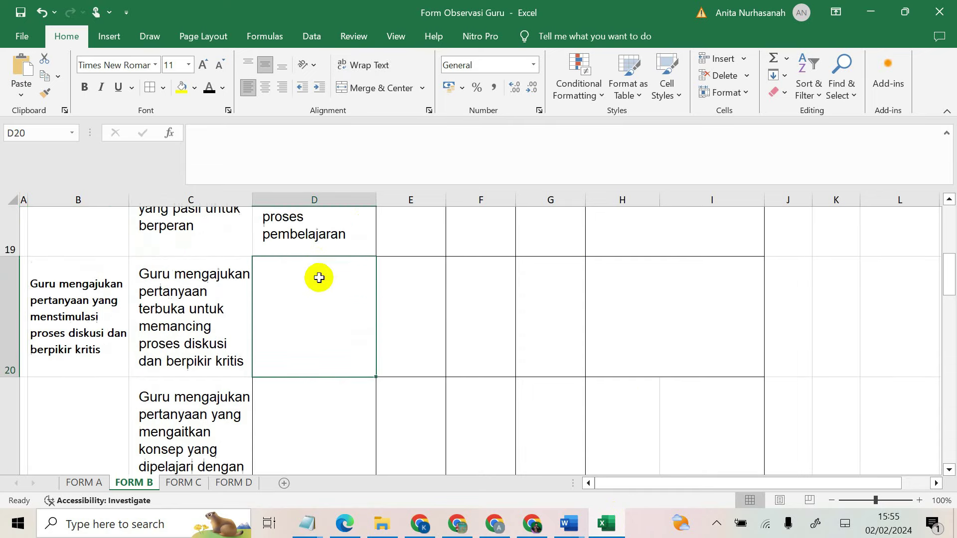
pyautogui.scroll(-2, 278, 240)
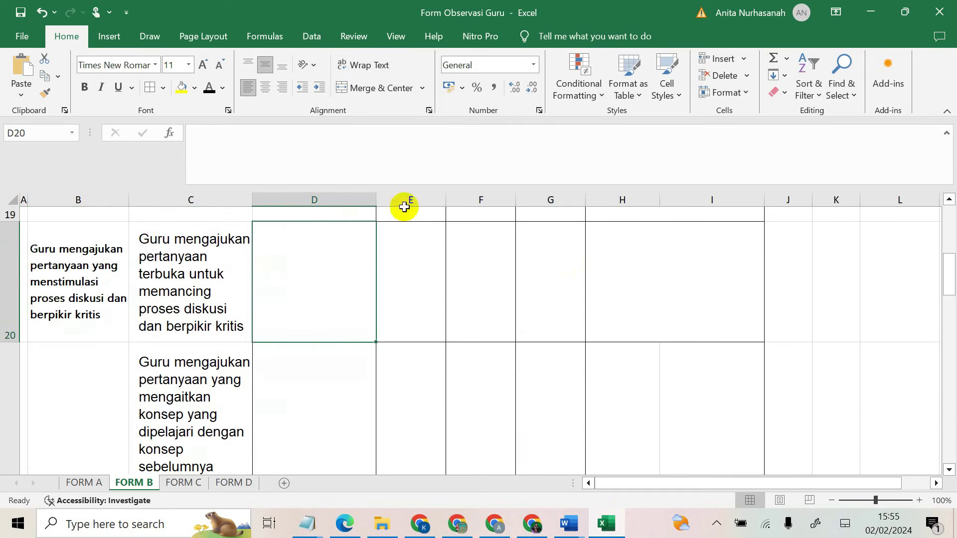
pyautogui.click(16, 68)
pyautogui.scroll(-3, 309, 393)
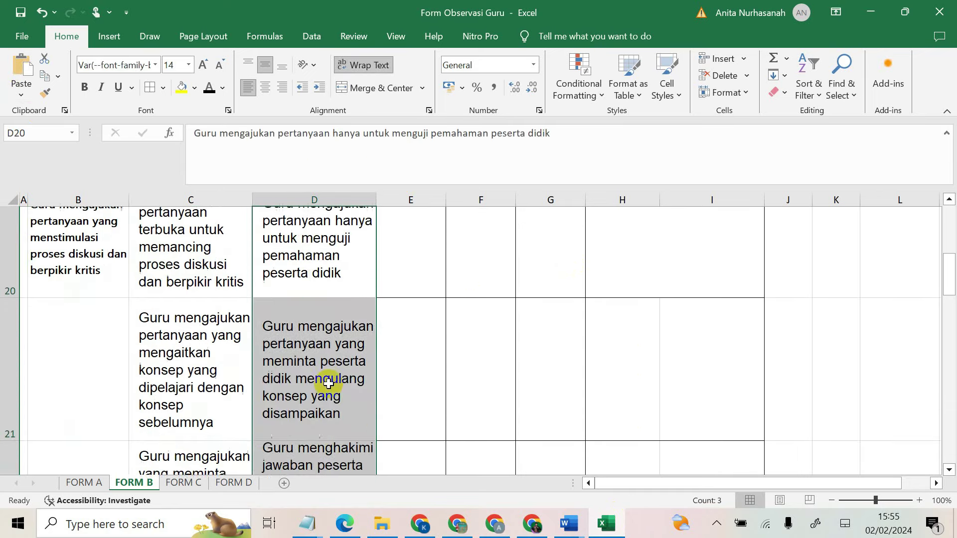
pyautogui.scroll(-3, 305, 408)
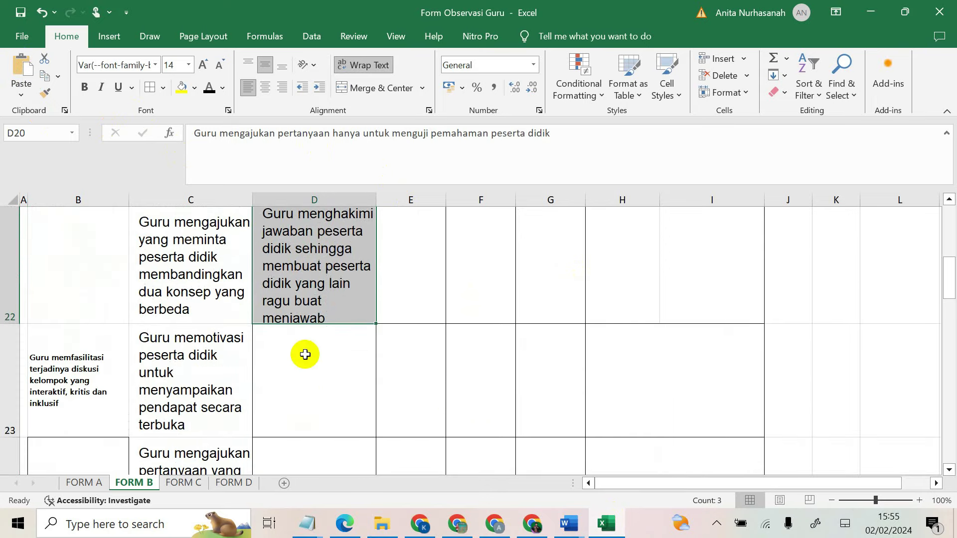
pyautogui.click(318, 363)
pyautogui.scroll(-1, 318, 364)
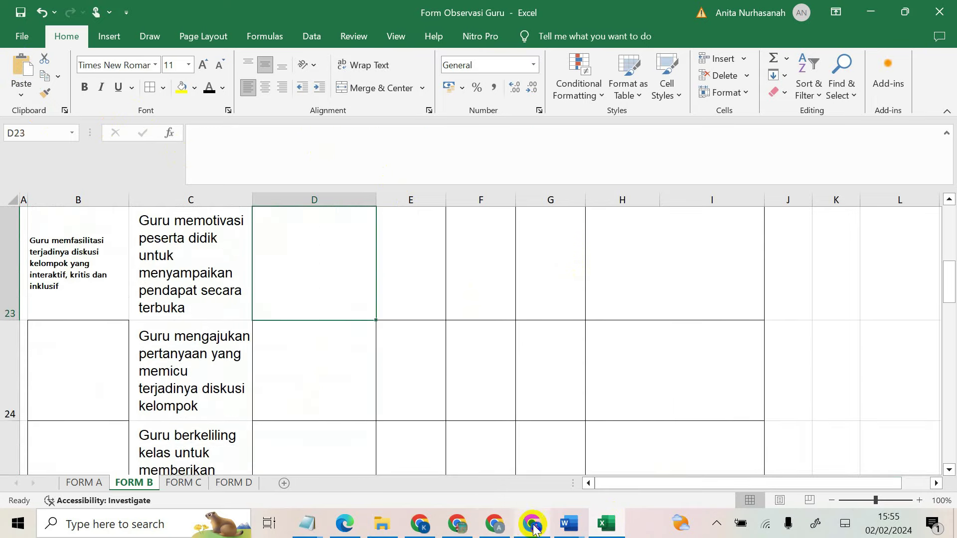
# Step: Copy focus 3's three avoided-behaviour bullets from Pengelolaan Kinerja
pyautogui.click(533, 526)
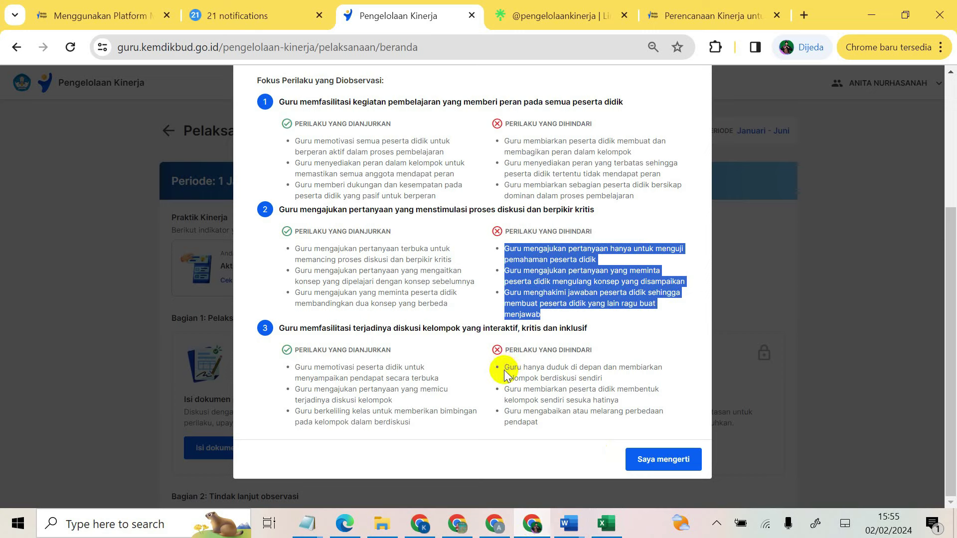
pyautogui.moveTo(505, 370); pyautogui.dragTo(575, 423)
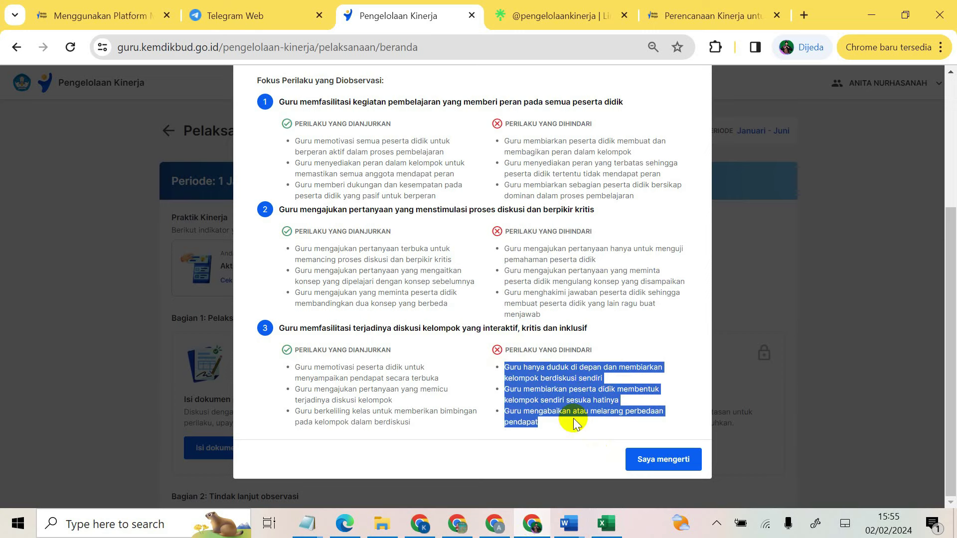
pyautogui.rightClick(530, 373)
pyautogui.click(310, 250)
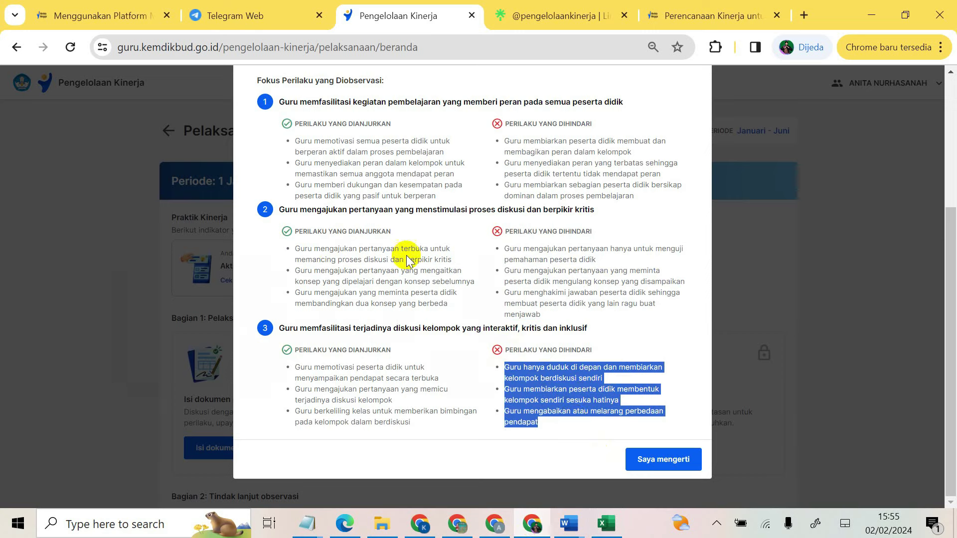
pyautogui.click(607, 523)
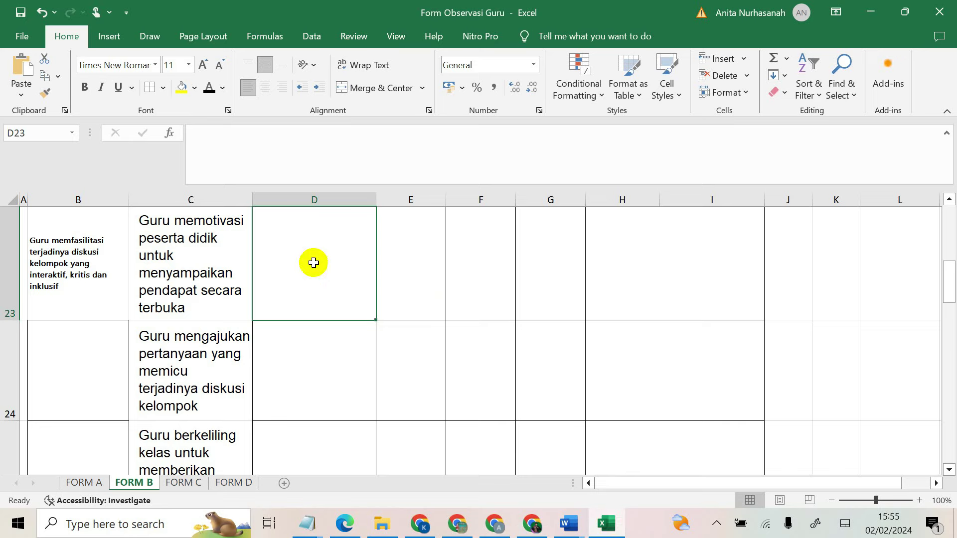
# Step: Paste focus 3's avoided group-discussion behaviours into D23:D25
pyautogui.click(20, 67)
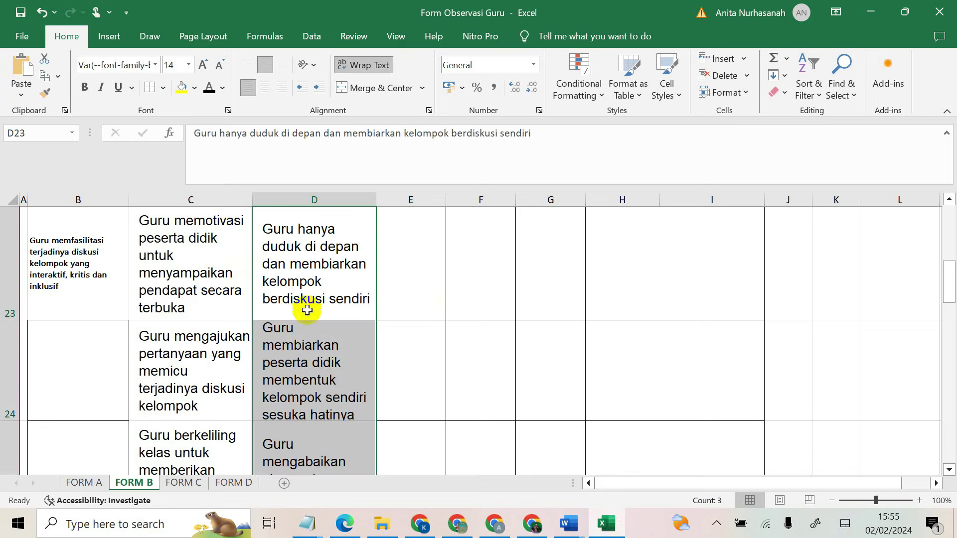
pyautogui.scroll(-2, 310, 310)
pyautogui.scroll(5, 332, 390)
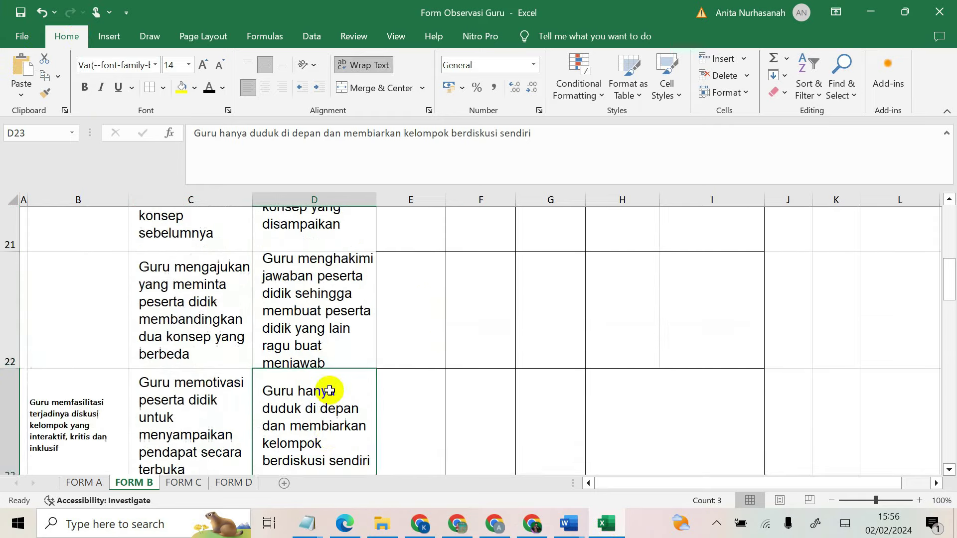
pyautogui.scroll(5, 377, 284)
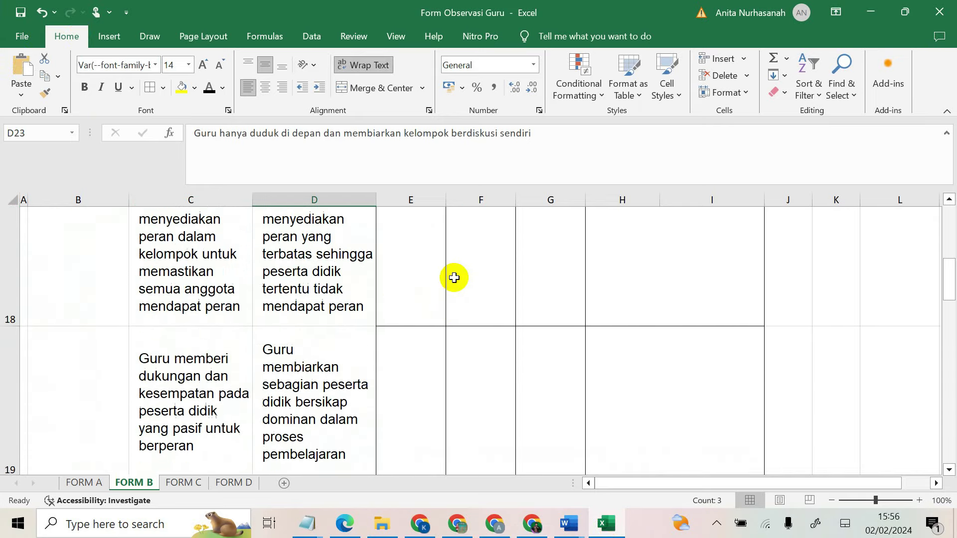
pyautogui.scroll(5, 454, 277)
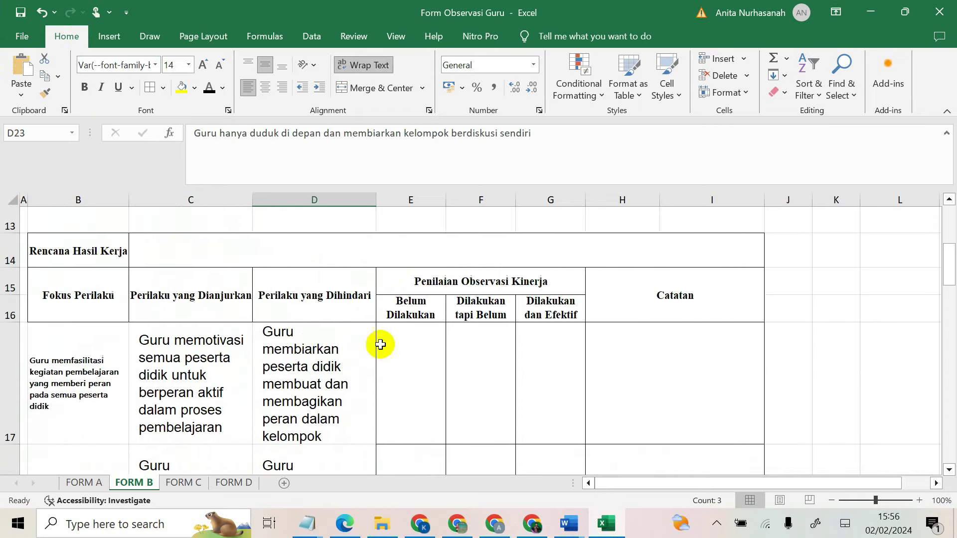
# Step: Select cells across row 17 from E17 through H17 to J17
pyautogui.click(404, 356)
pyautogui.click(479, 361)
pyautogui.click(555, 374)
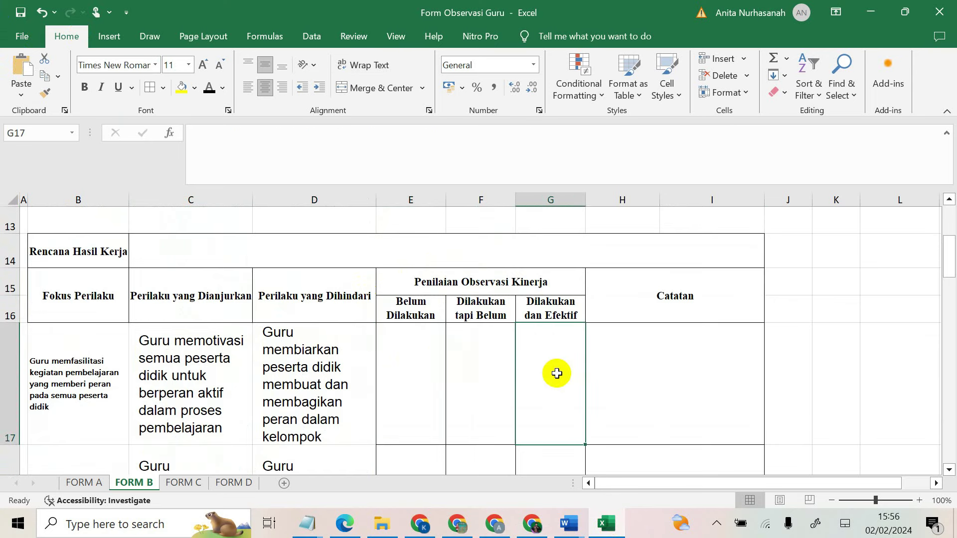
pyautogui.click(697, 391)
pyautogui.click(791, 370)
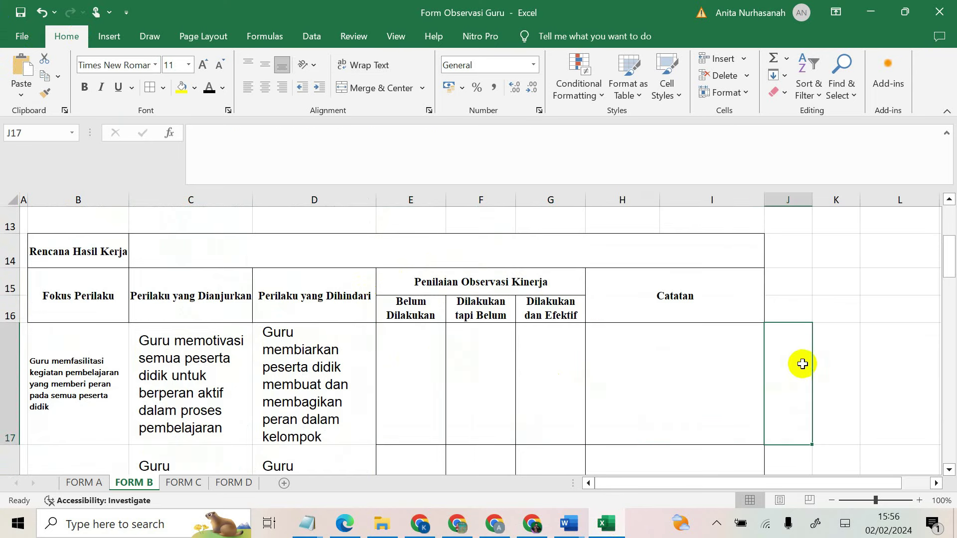
# Step: Enter 'Silahkan sesuaikan dengan aktivitas pendidik' in J17 and wrap its text
pyautogui.click(726, 366)
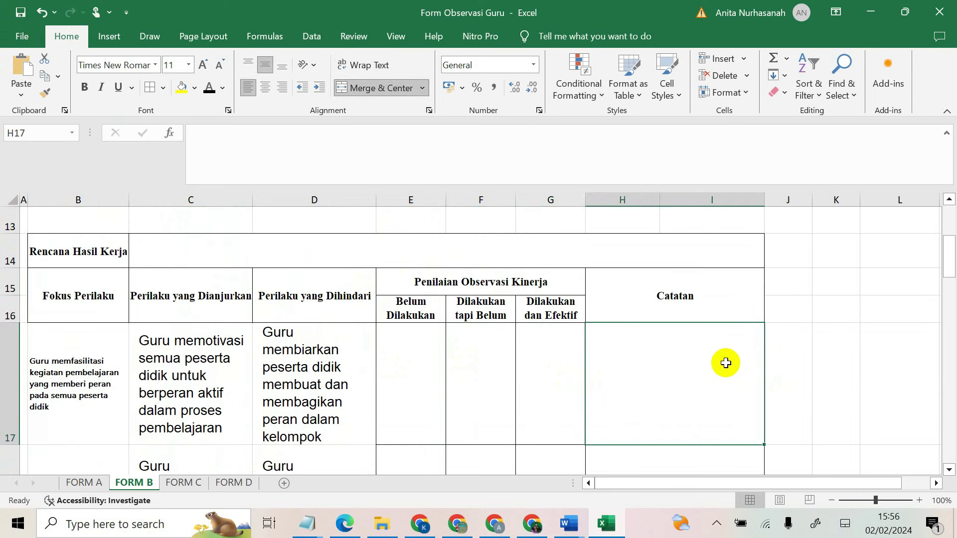
pyautogui.write('S')
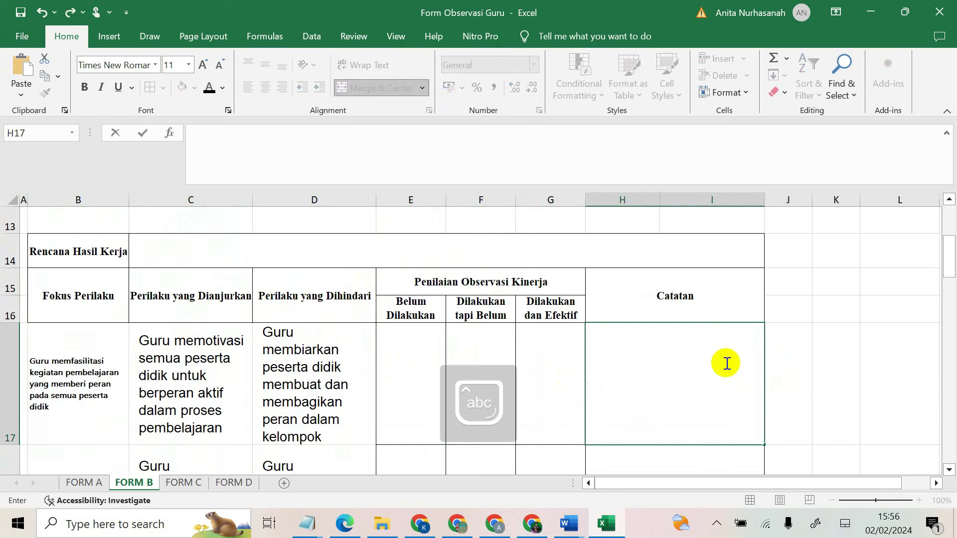
pyautogui.click(797, 367)
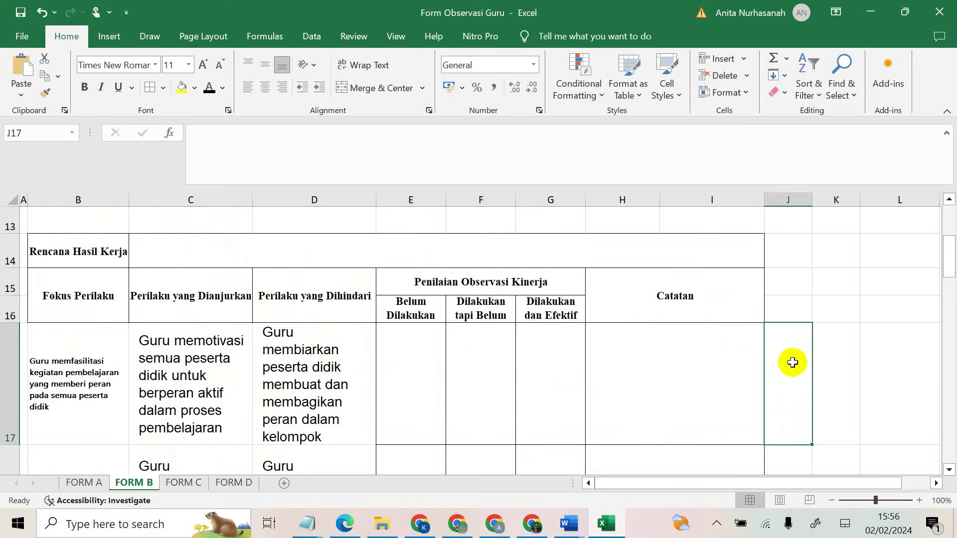
pyautogui.write('Silah')
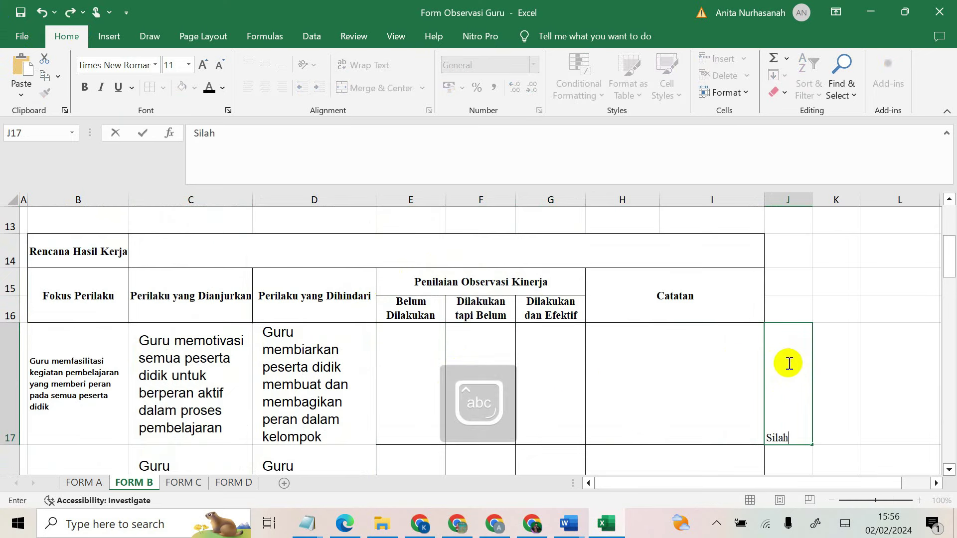
pyautogui.write('kan sesuaikan dengan aktivitas pendidik')
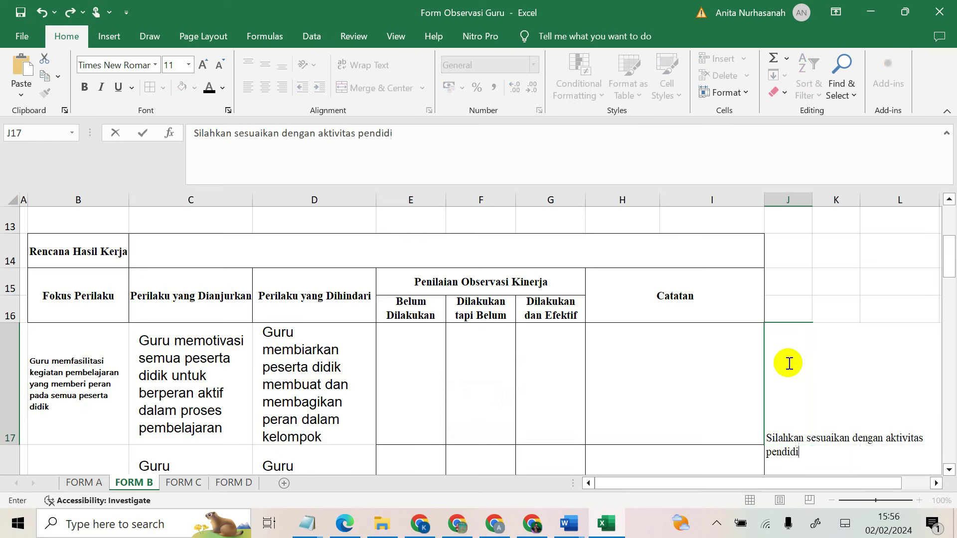
pyautogui.click(716, 441)
pyautogui.click(808, 411)
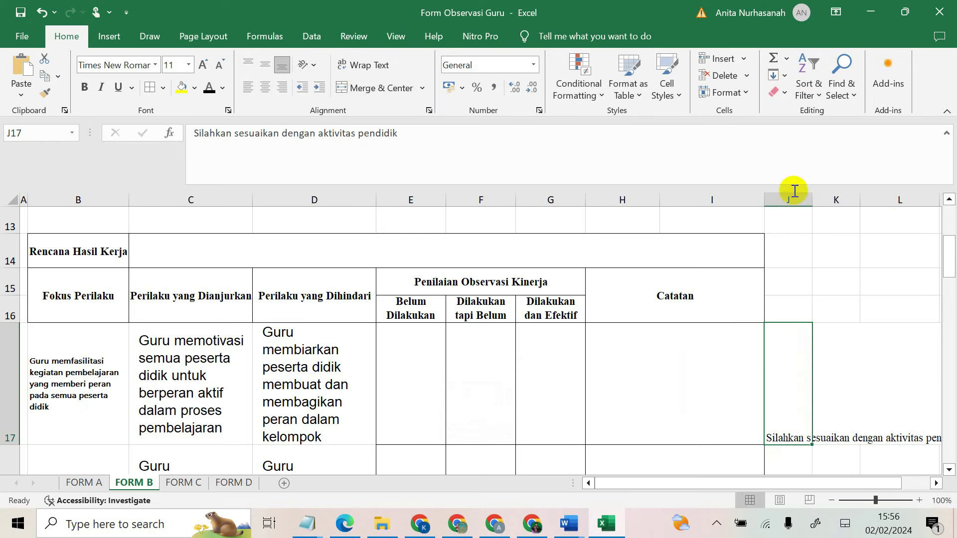
pyautogui.click(370, 62)
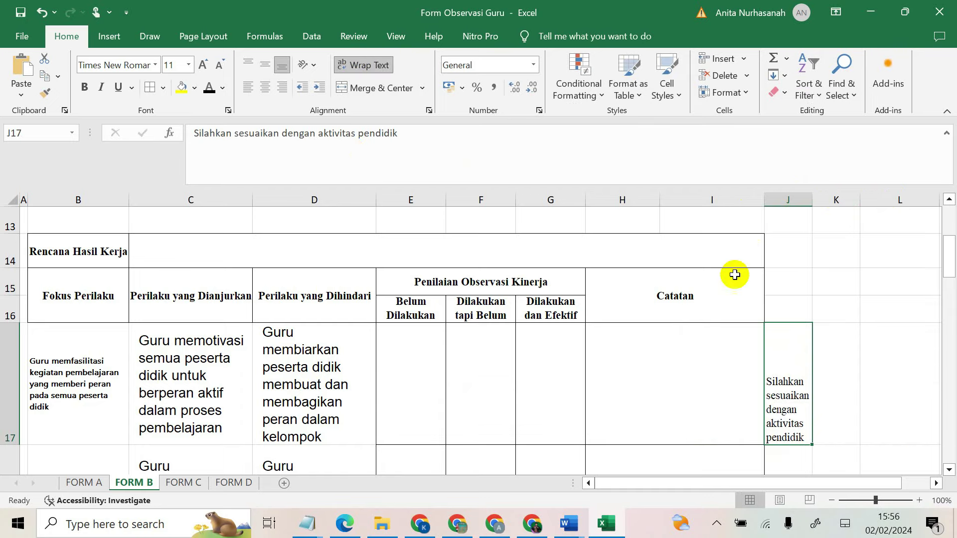
# Step: Go to the FORM C sheet
pyautogui.click(804, 460)
pyautogui.scroll(-4, 785, 439)
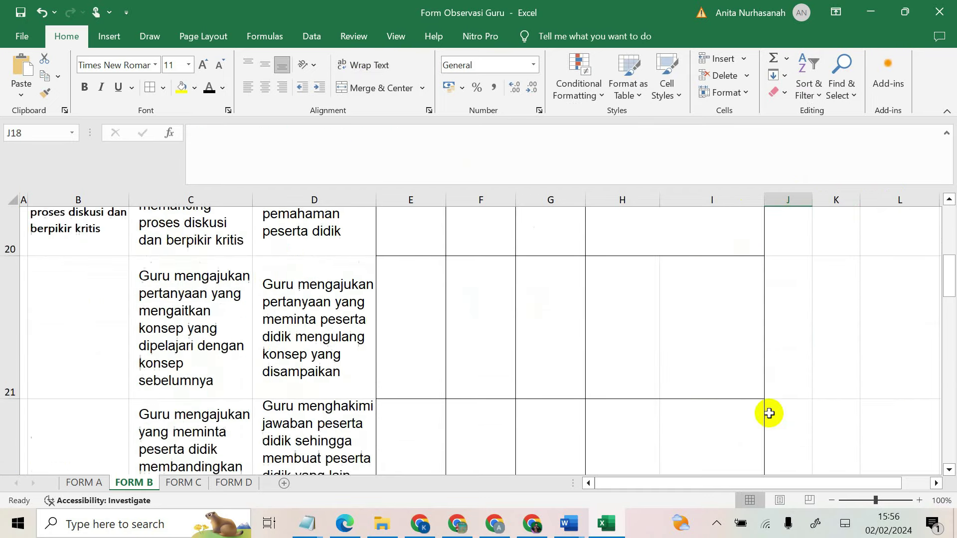
pyautogui.click(184, 482)
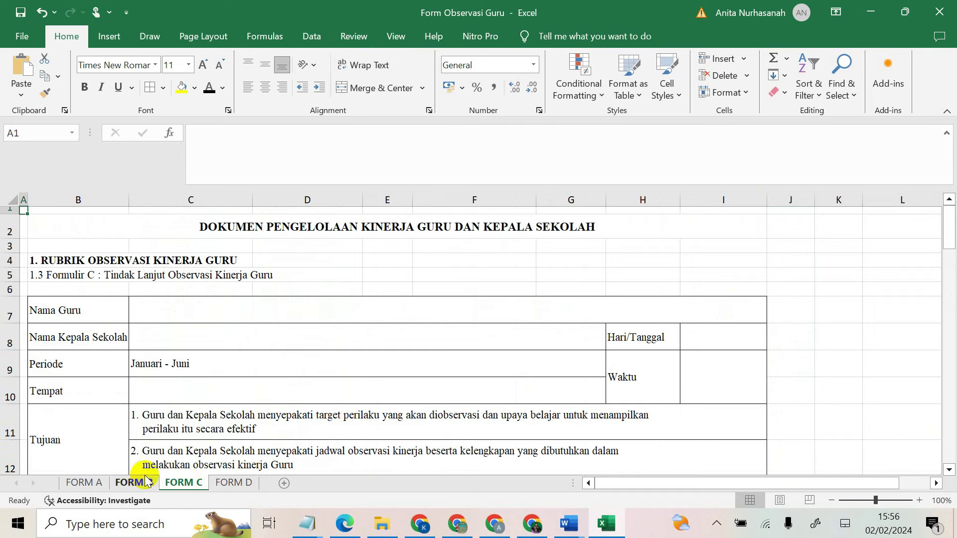
# Step: Write a 'Catat hal hal yang…' note in FORM B cell J26, wrap it and widen column J
pyautogui.click(131, 482)
pyautogui.click(100, 348)
pyautogui.click(201, 358)
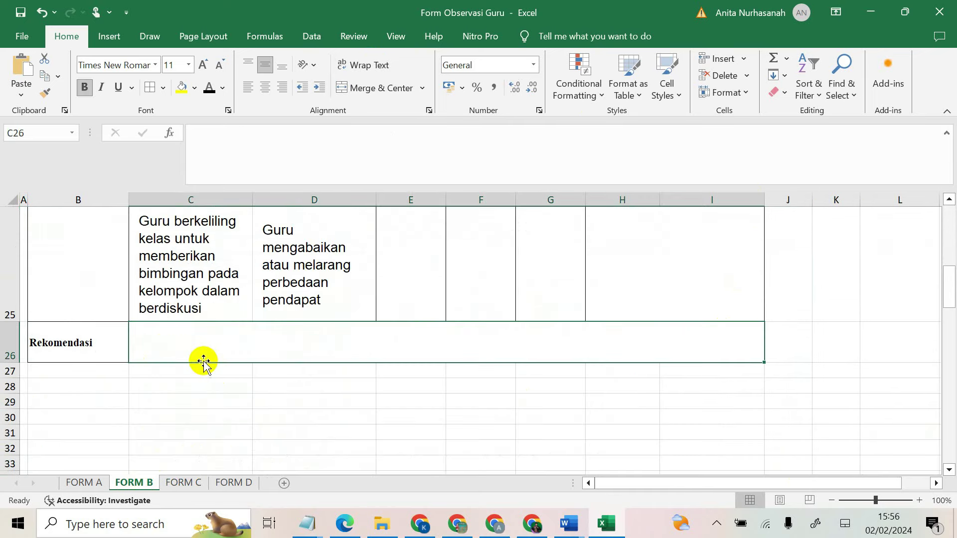
pyautogui.click(794, 346)
pyautogui.write('Ca')
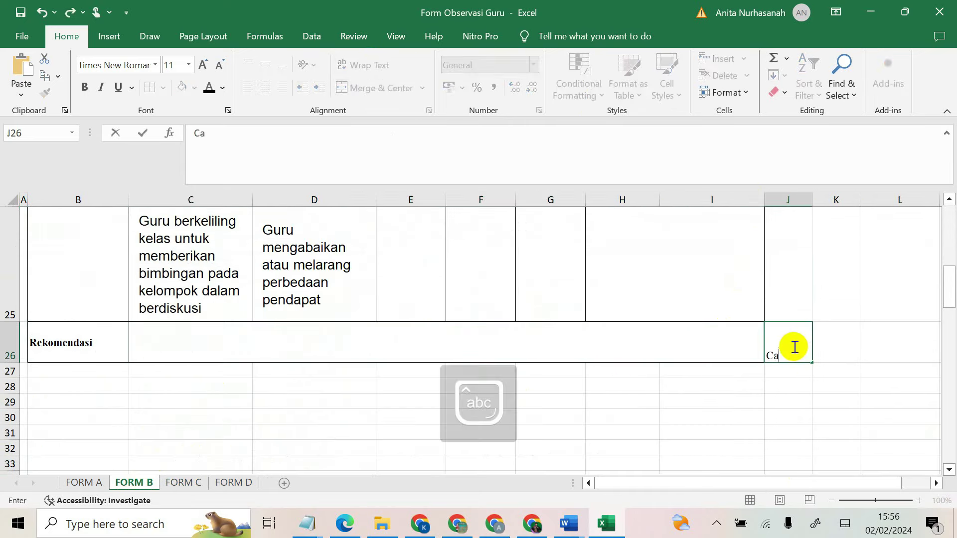
pyautogui.write('tat hal hal yang perlu di jadikan perhatian p')
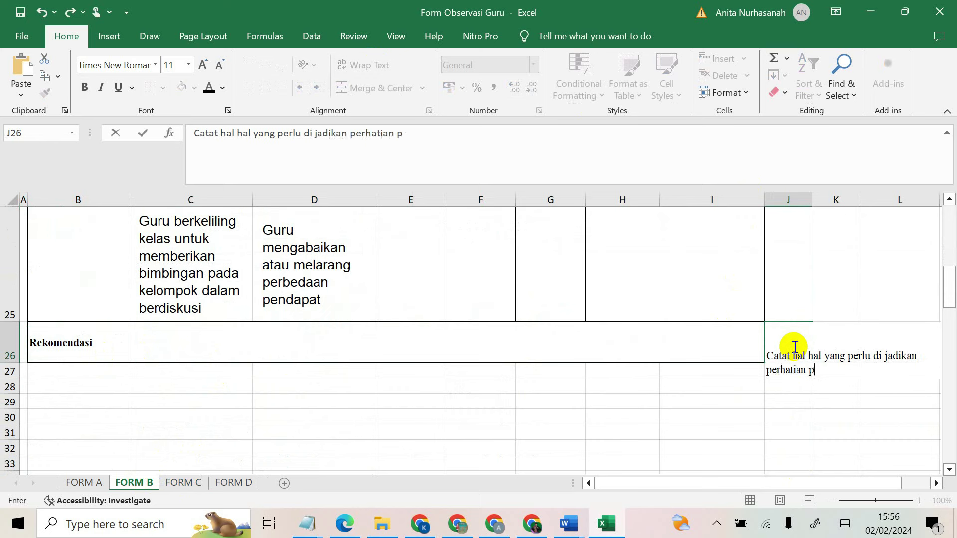
pyautogui.click(780, 388)
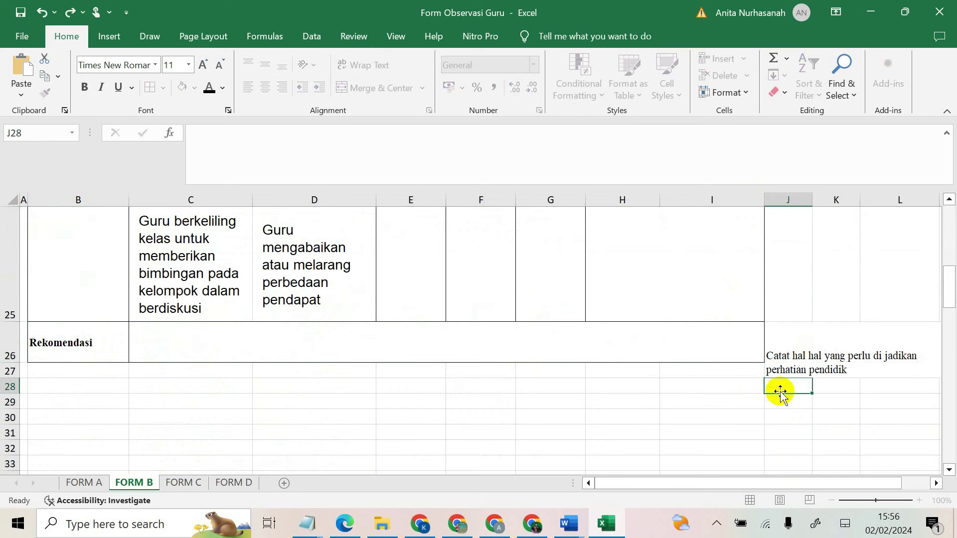
pyautogui.click(784, 338)
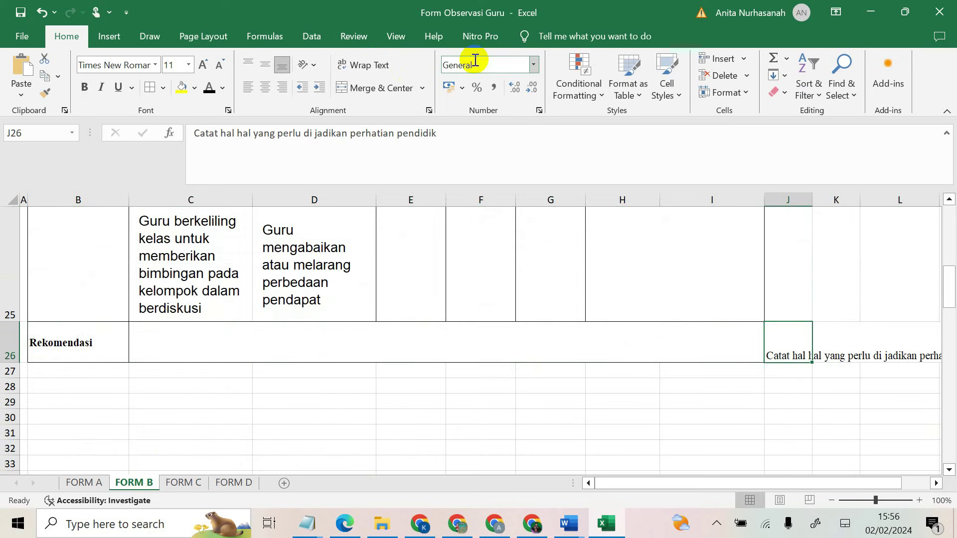
pyautogui.click(365, 67)
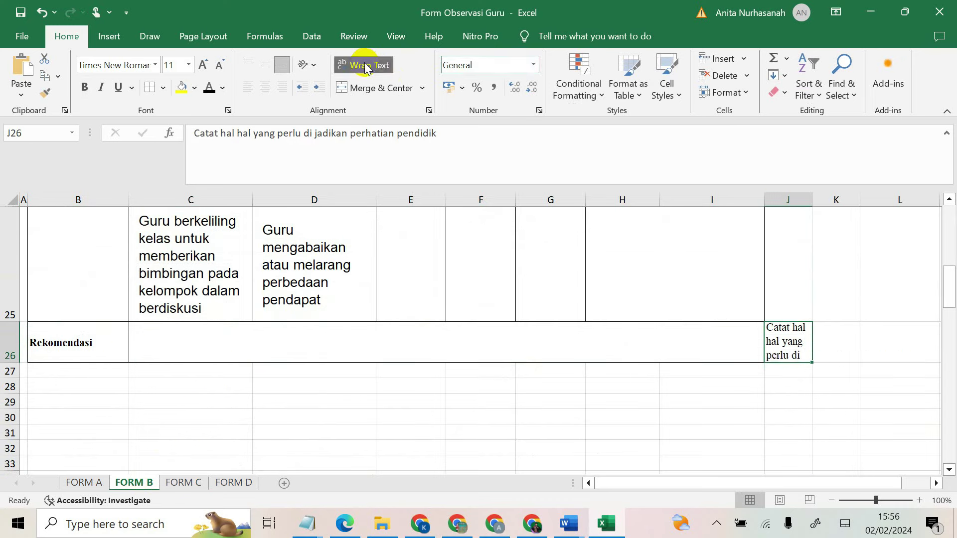
pyautogui.moveTo(812, 204); pyautogui.dragTo(862, 204)
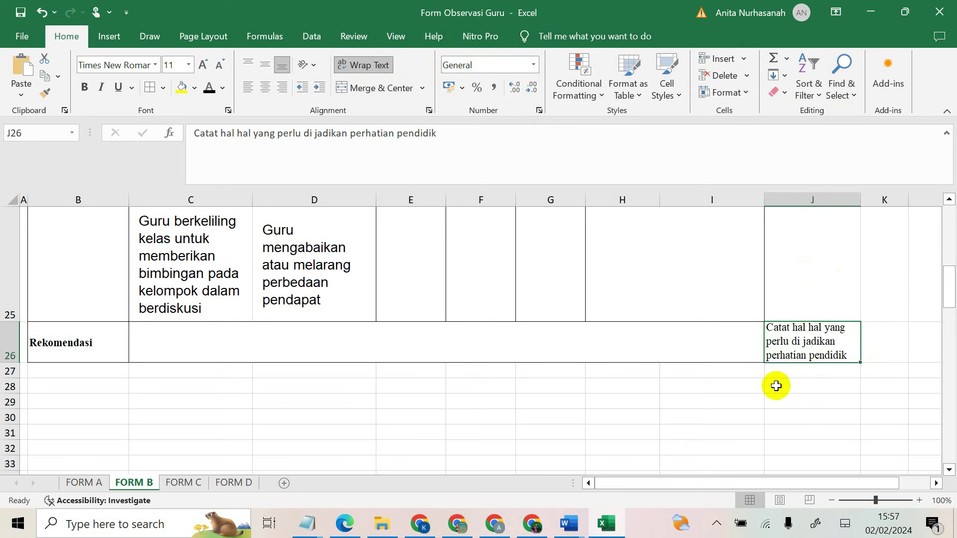
# Step: Insert 'rekomendasi/' before 'perhatian' in the J26 note and widen column J further
pyautogui.doubleClick(820, 344)
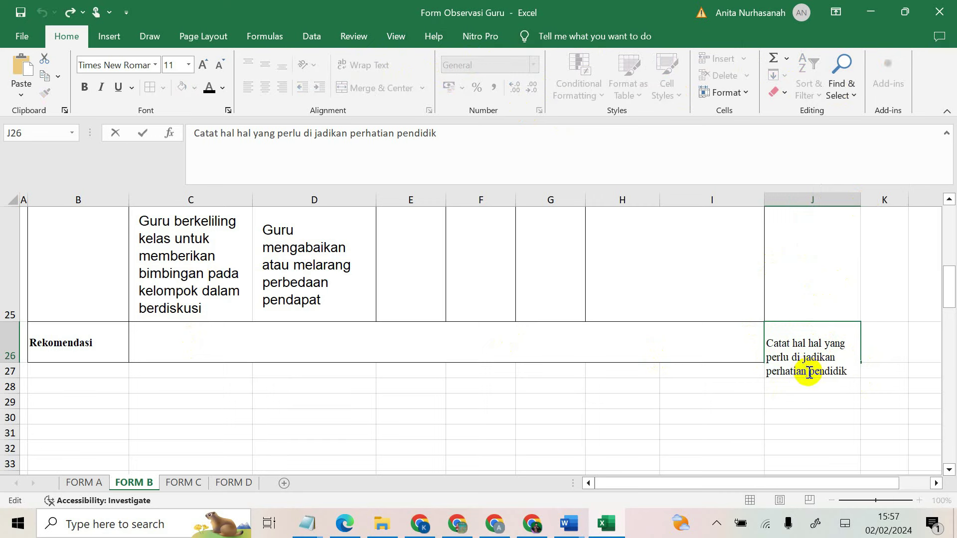
pyautogui.click(808, 372)
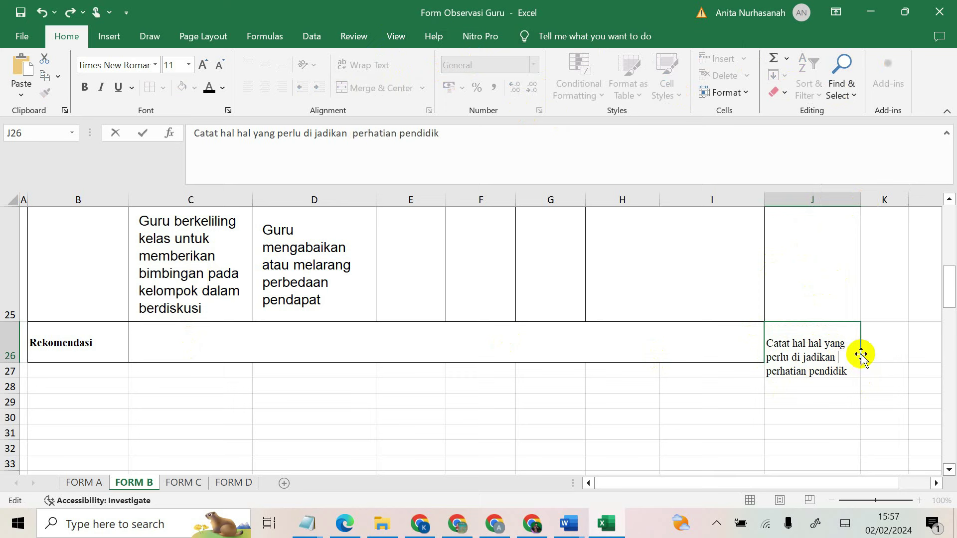
pyautogui.write('omendasi/')
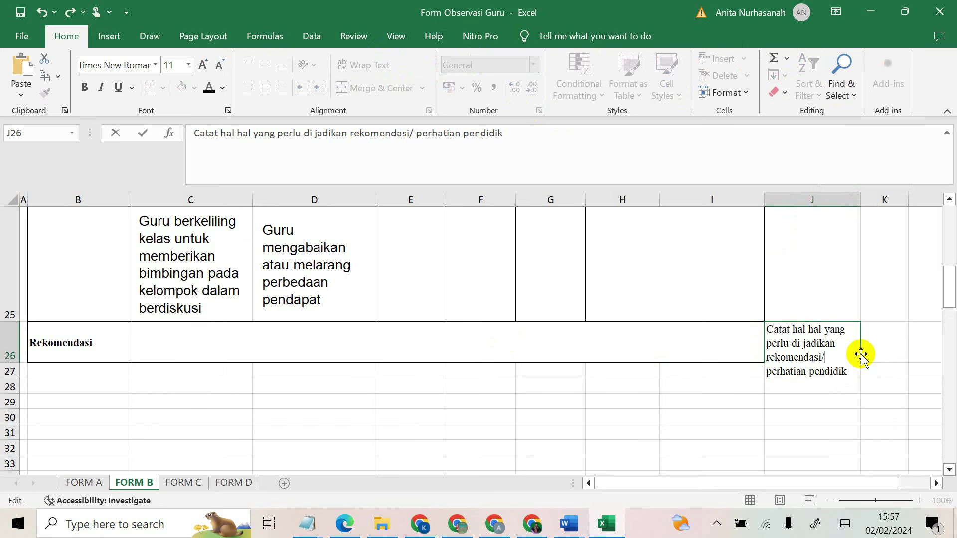
pyautogui.click(835, 388)
pyautogui.click(836, 331)
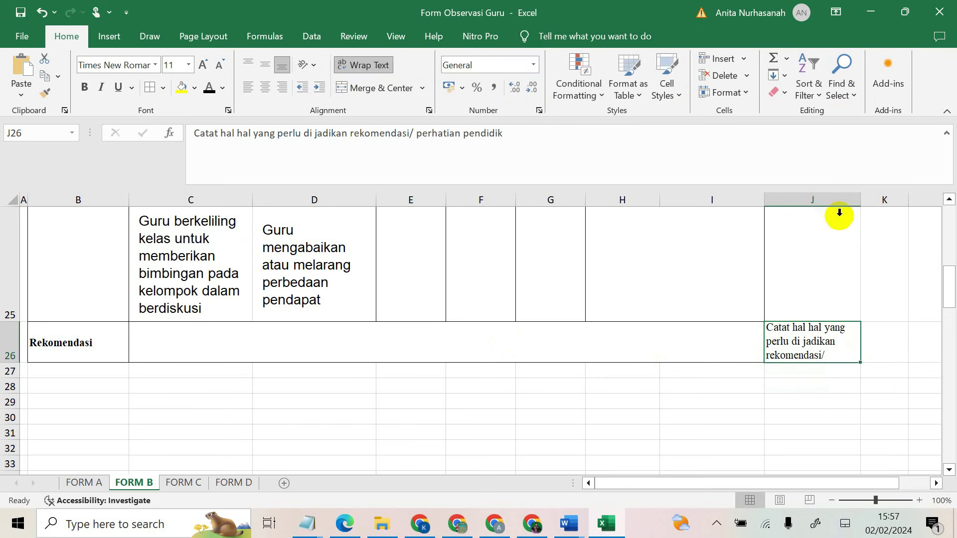
pyautogui.moveTo(860, 193); pyautogui.dragTo(888, 194)
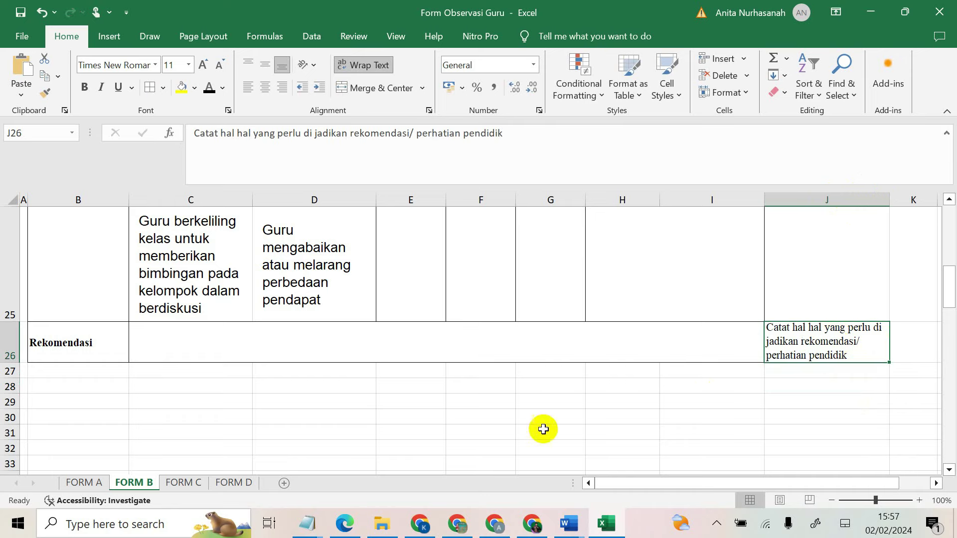
pyautogui.click(184, 483)
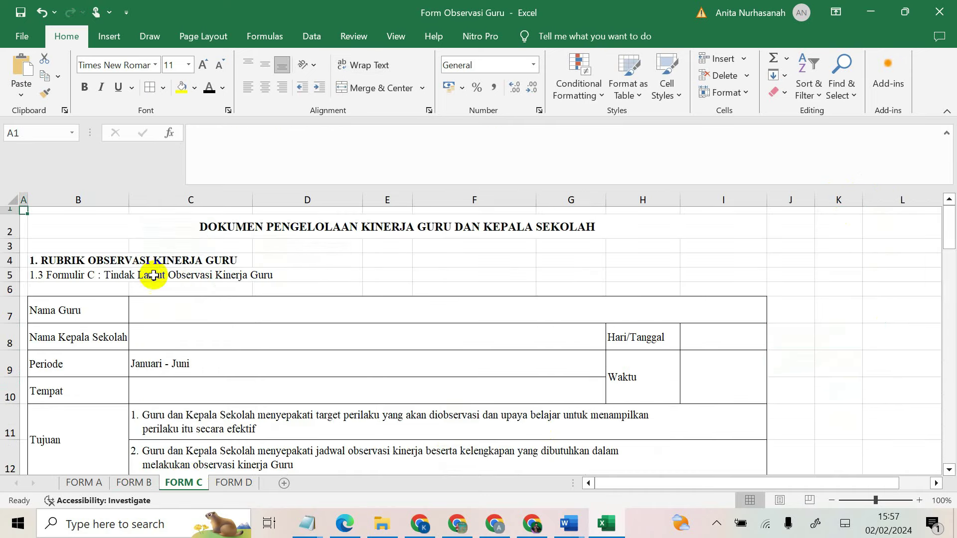
# Step: Compare the FORM C and FORM D follow-up tables, scrolling through each
pyautogui.click(149, 278)
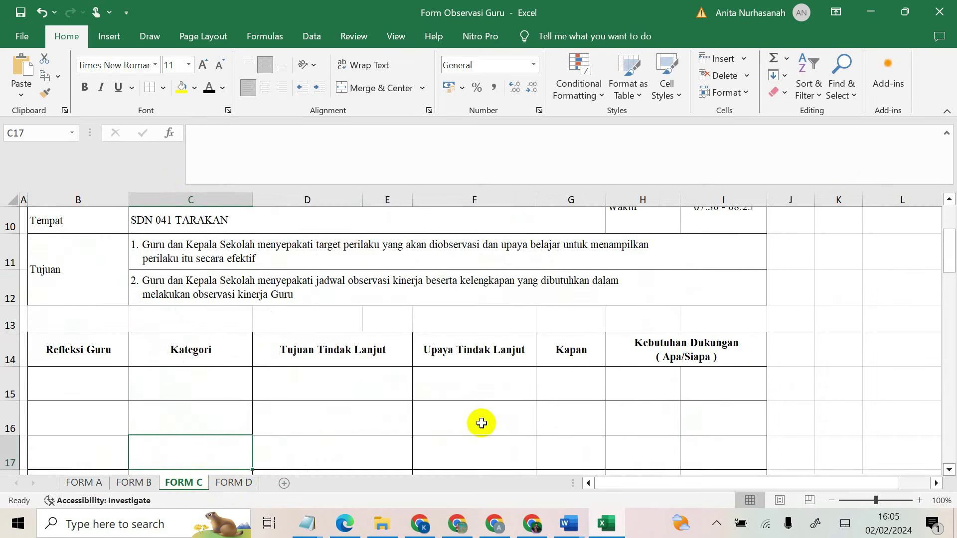
pyautogui.click(235, 481)
pyautogui.scroll(-2, 208, 417)
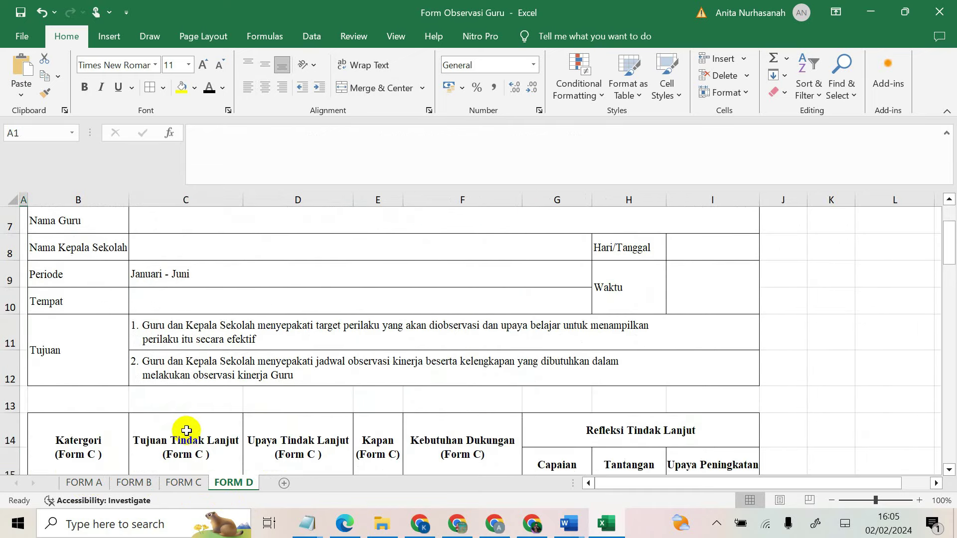
pyautogui.click(174, 483)
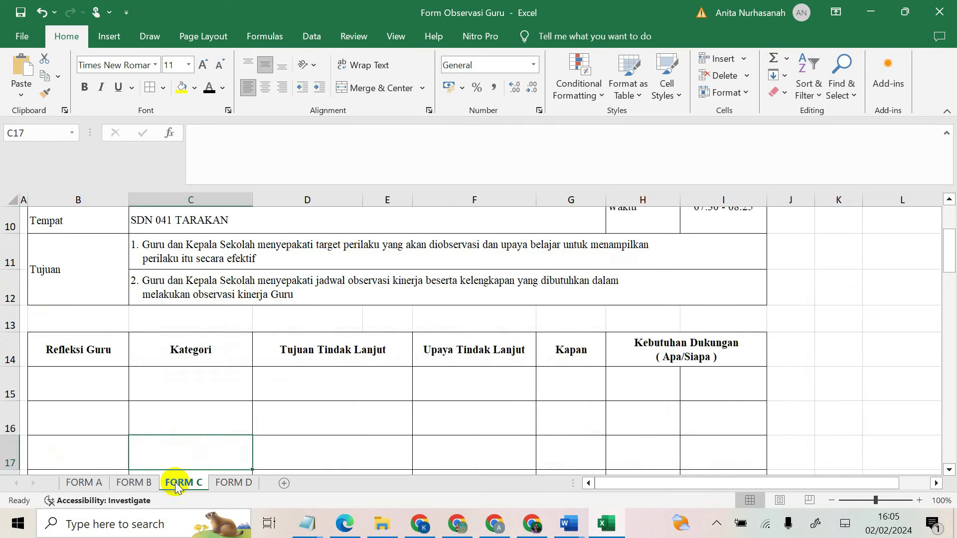
pyautogui.click(231, 483)
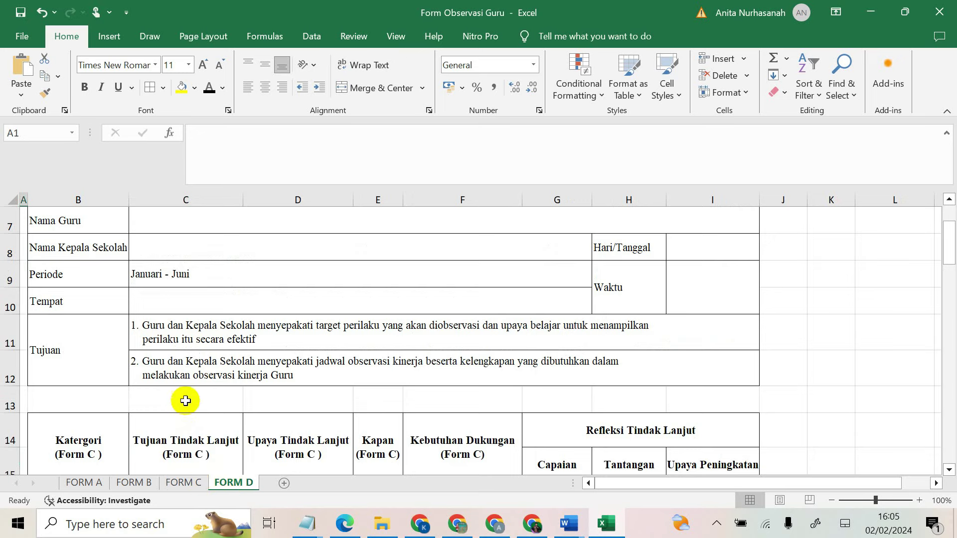
pyautogui.scroll(-1, 185, 404)
pyautogui.scroll(-1, 184, 409)
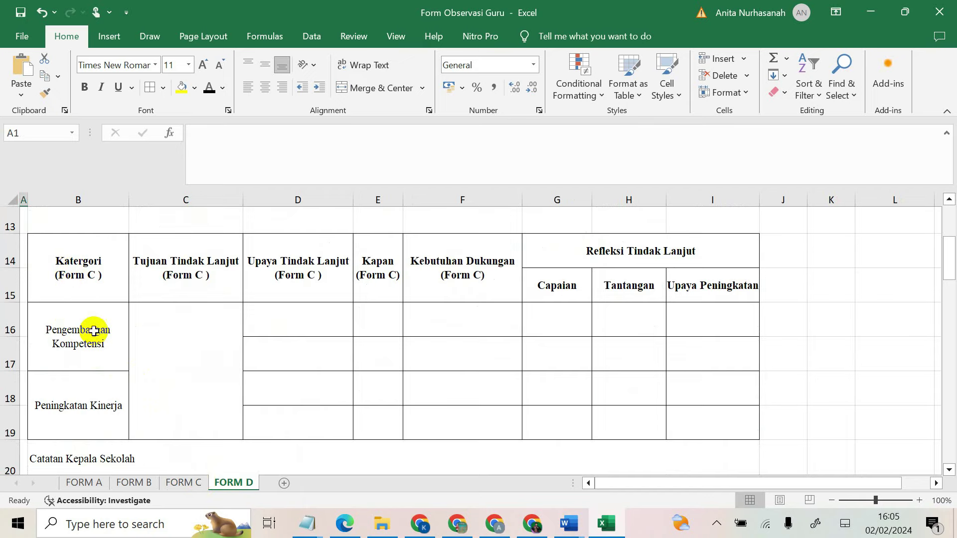
# Step: Check FORM D's Pengembangan Kompetensi and Peningkatan Kinerja categories, then switch to Chrome
pyautogui.click(93, 335)
pyautogui.click(96, 399)
pyautogui.scroll(-1, 100, 401)
pyautogui.hotkey('ctrl', 'pageup')
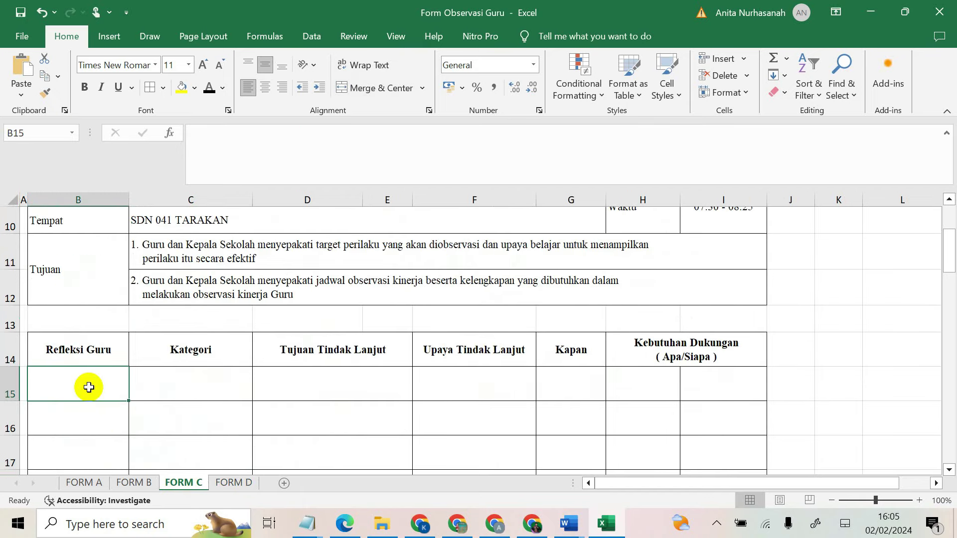
pyautogui.hotkey('alt', 'Tab')
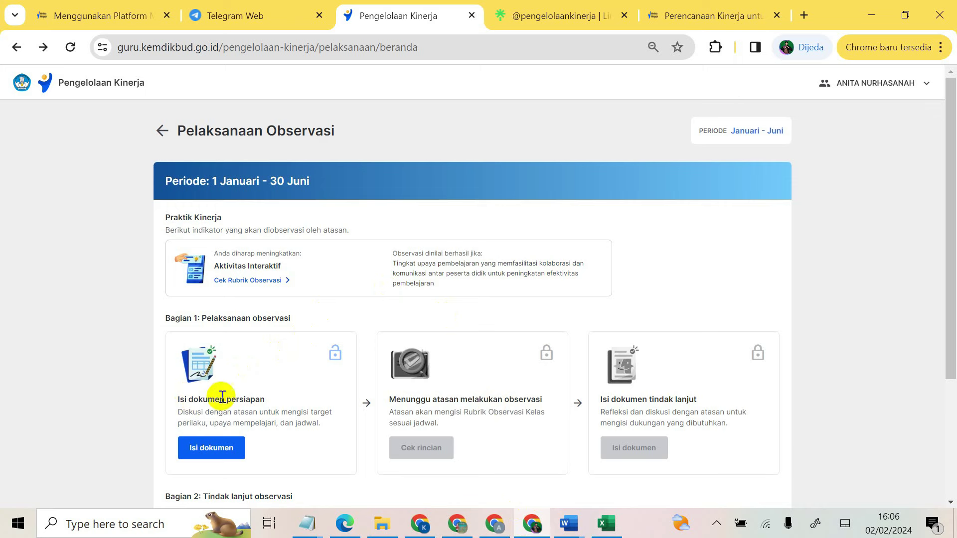
# Step: Scroll through the Pelaksanaan Observasi stages, then bring the workbook back on FORM C
pyautogui.scroll(-1, 216, 415)
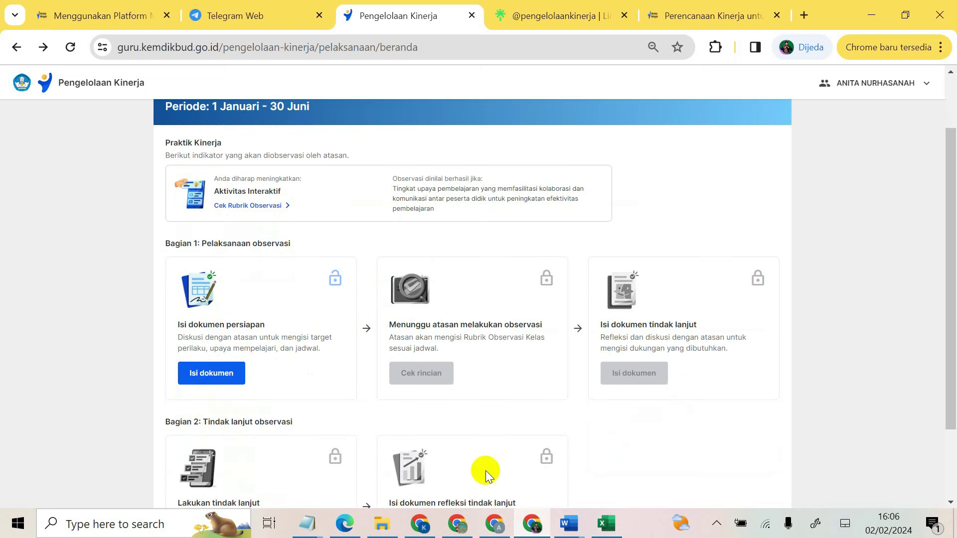
pyautogui.moveTo(557, 506)
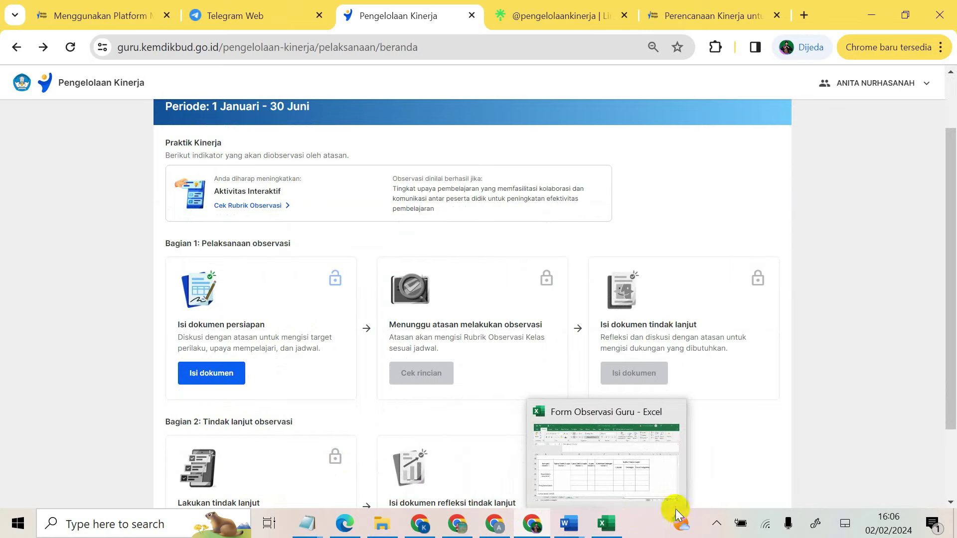
pyautogui.click(717, 524)
pyautogui.click(208, 382)
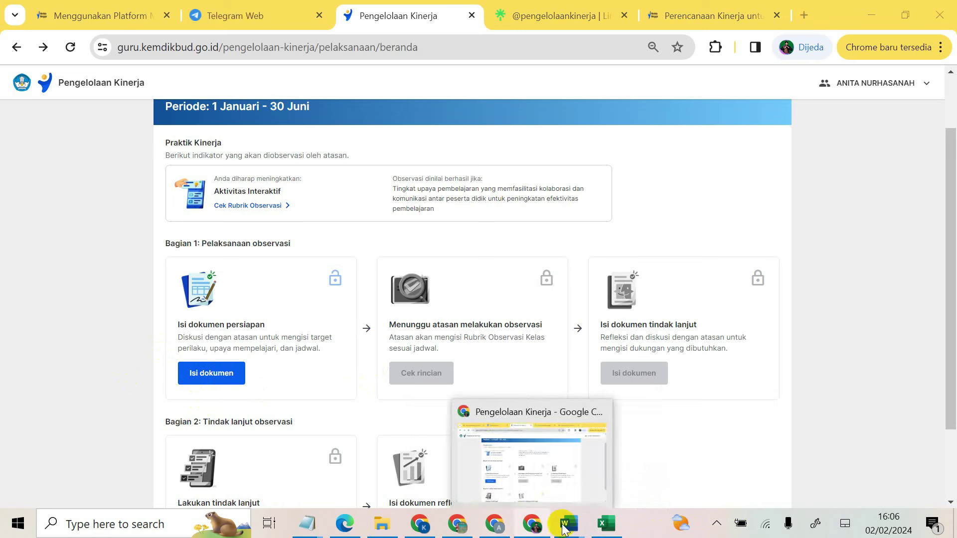
pyautogui.click(606, 524)
pyautogui.click(190, 482)
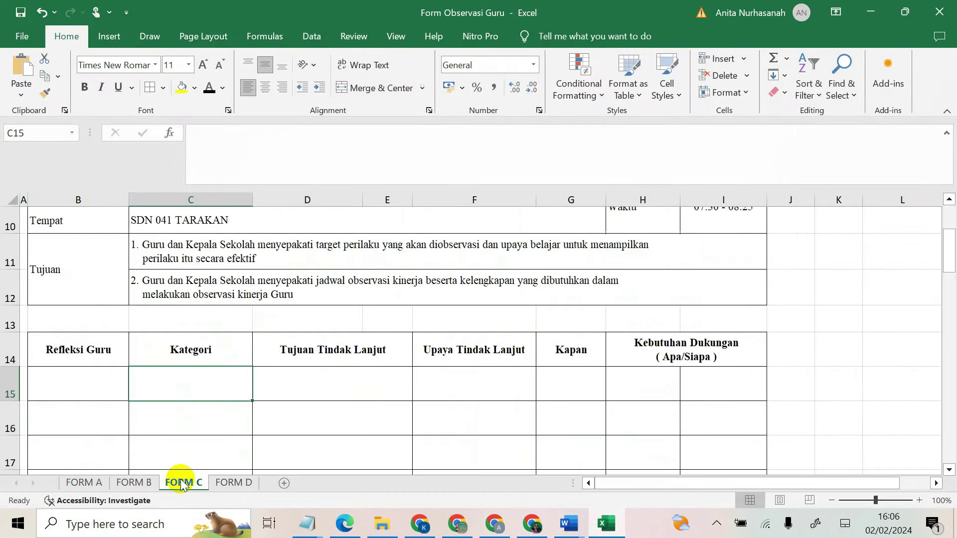
# Step: Glance at FORM B, scroll to the FORM C header, then return to Chrome
pyautogui.click(136, 486)
pyautogui.scroll(-3, 279, 414)
pyautogui.click(185, 482)
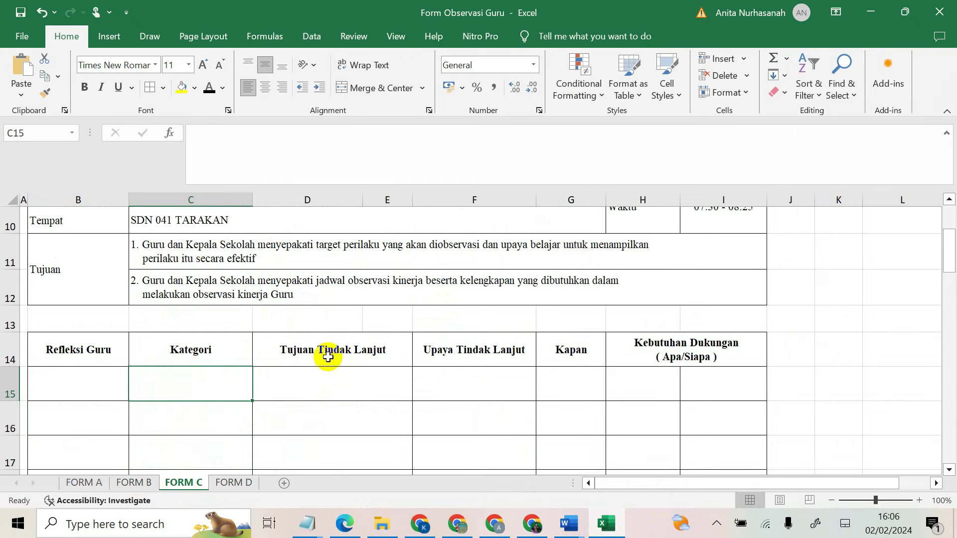
pyautogui.scroll(2, 381, 372)
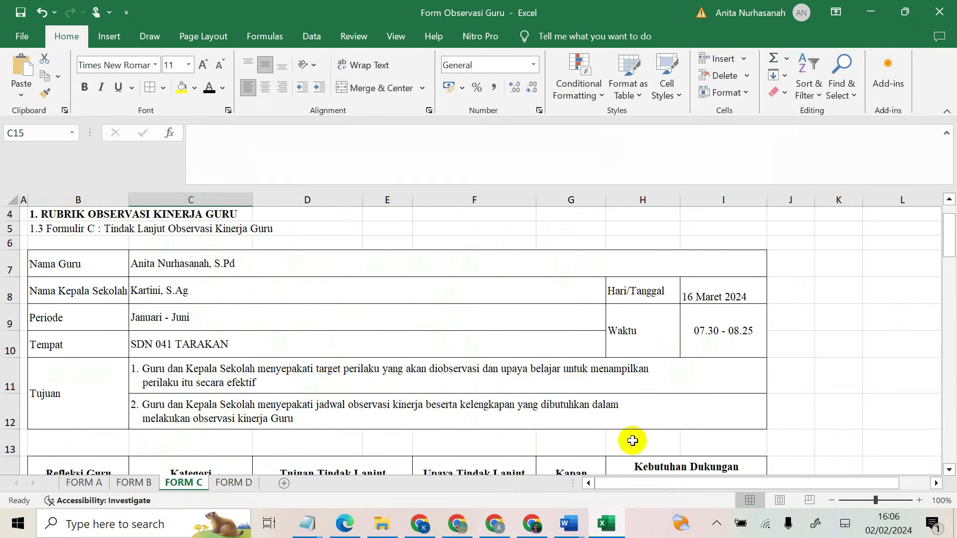
pyautogui.click(532, 523)
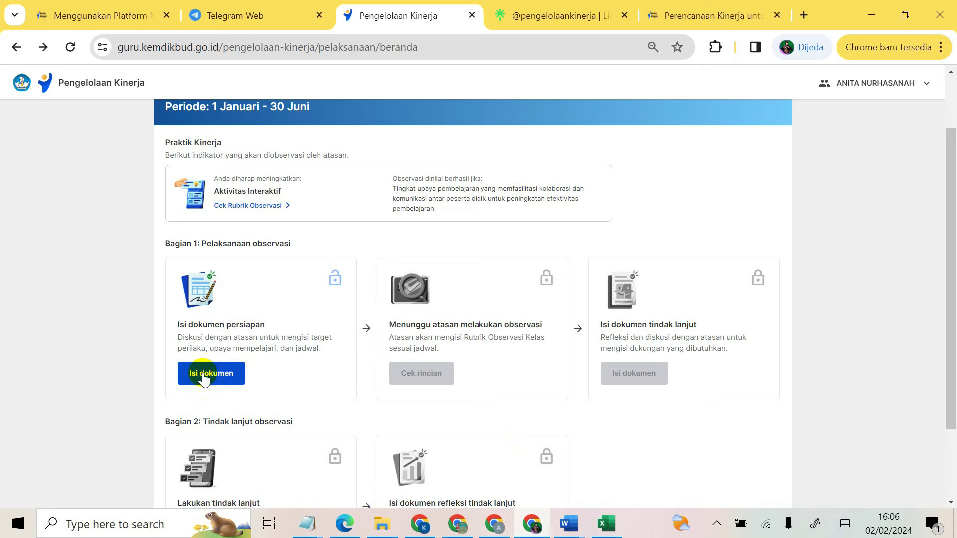
pyautogui.click(203, 375)
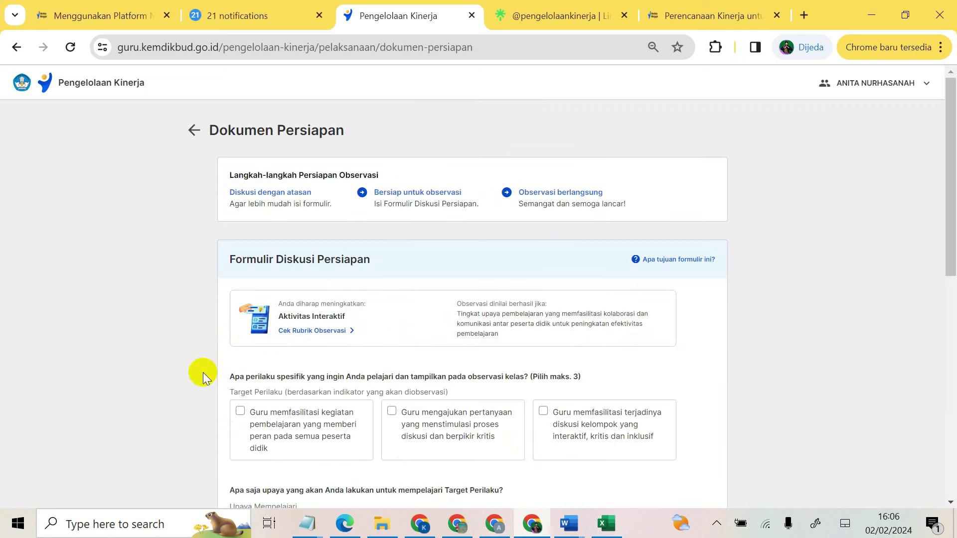
pyautogui.scroll(-1, 399, 401)
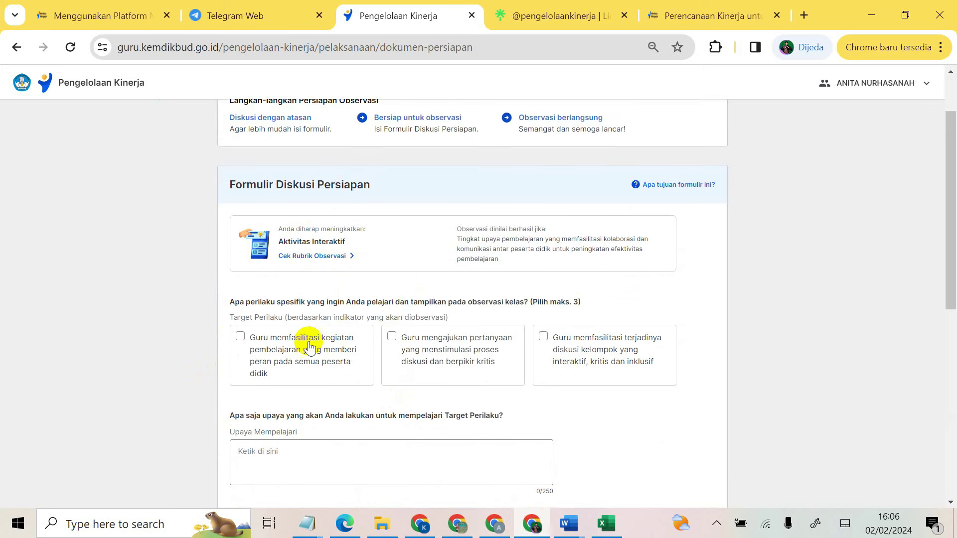
pyautogui.scroll(-2, 325, 374)
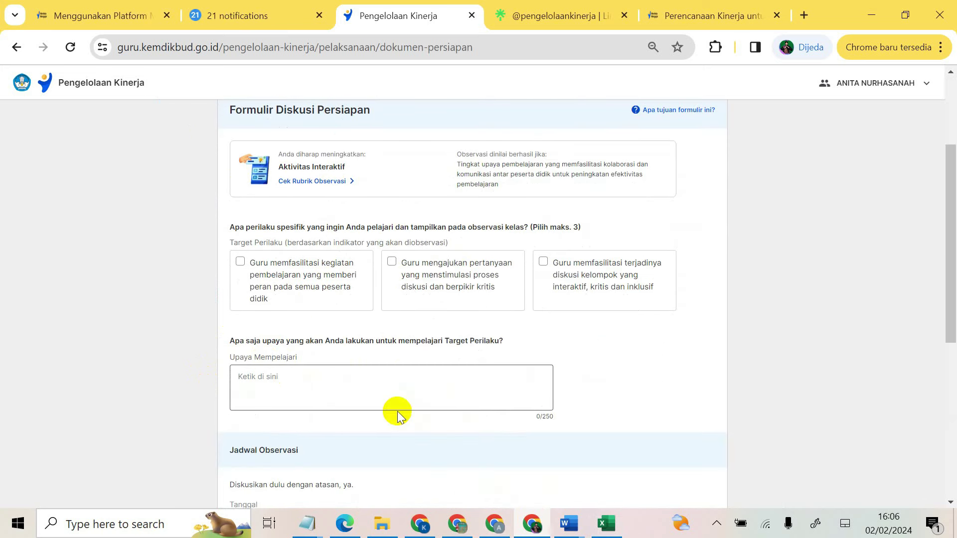
pyautogui.scroll(-3, 349, 418)
pyautogui.scroll(-3, 466, 379)
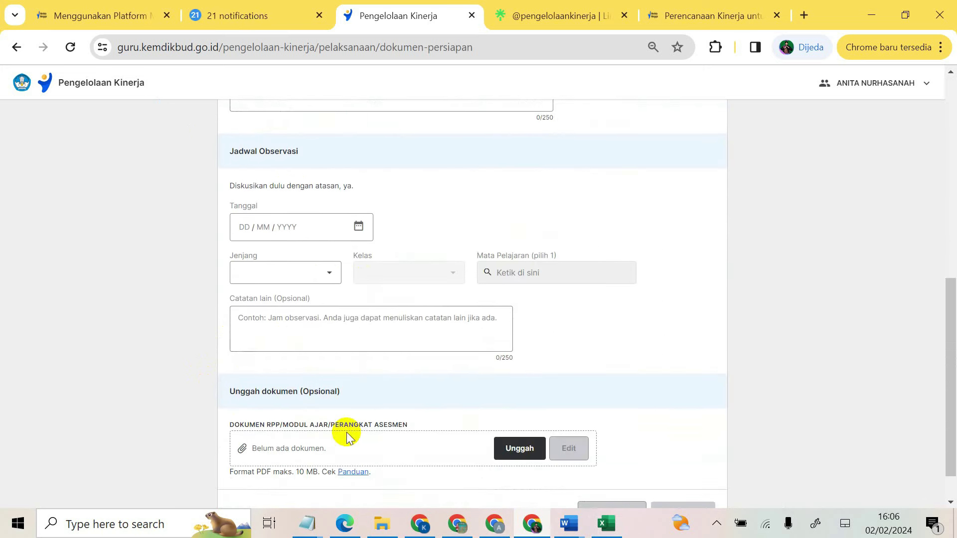
pyautogui.scroll(-1, 429, 426)
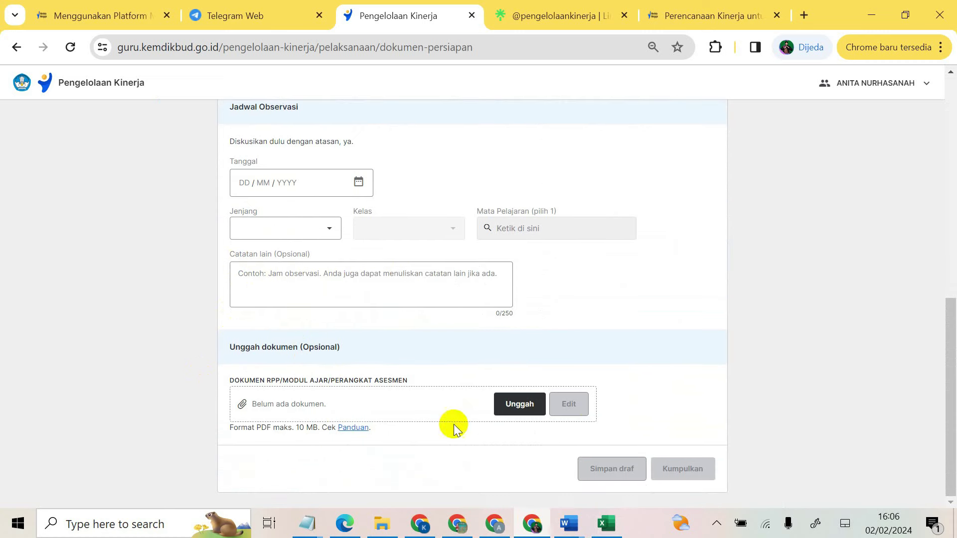
pyautogui.scroll(9, 600, 417)
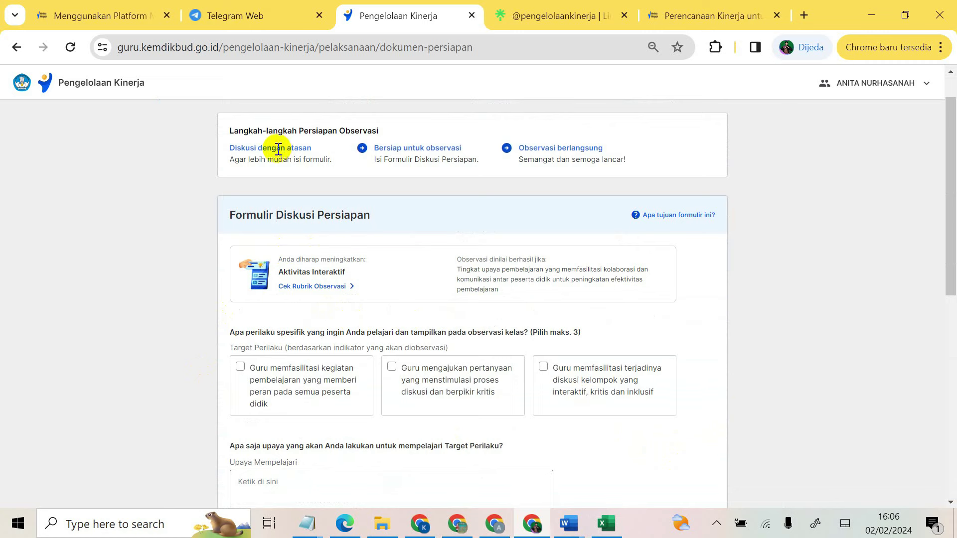
pyautogui.scroll(1, 284, 223)
pyautogui.click(195, 139)
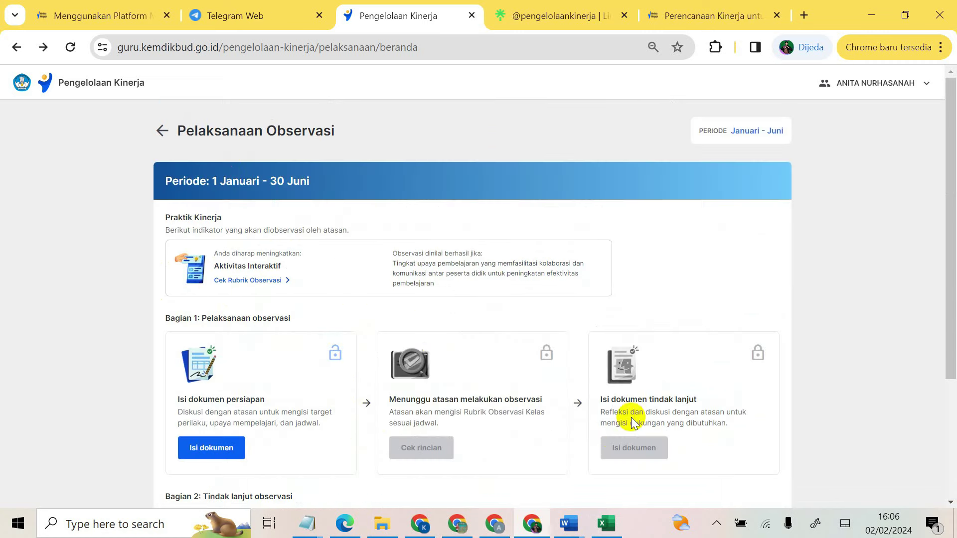
pyautogui.scroll(-3, 507, 419)
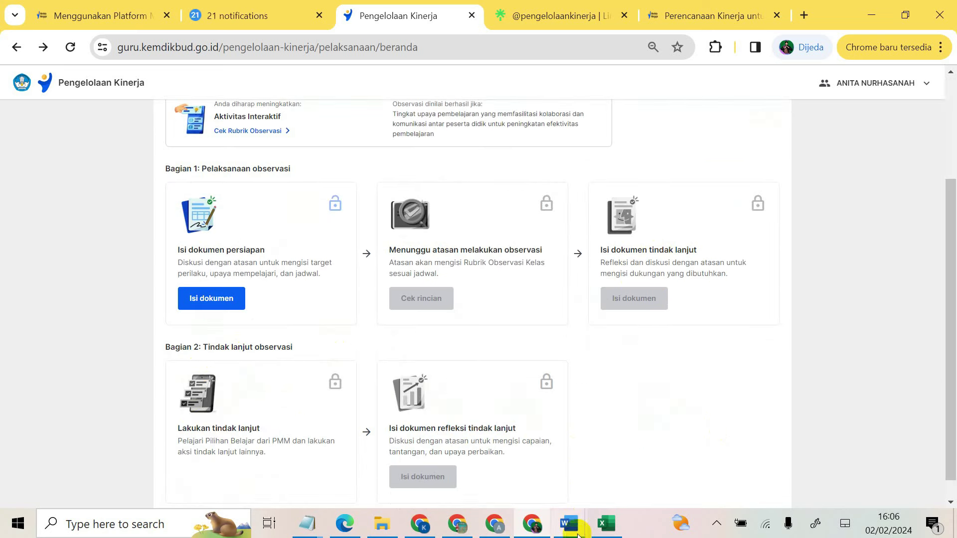
pyautogui.click(604, 524)
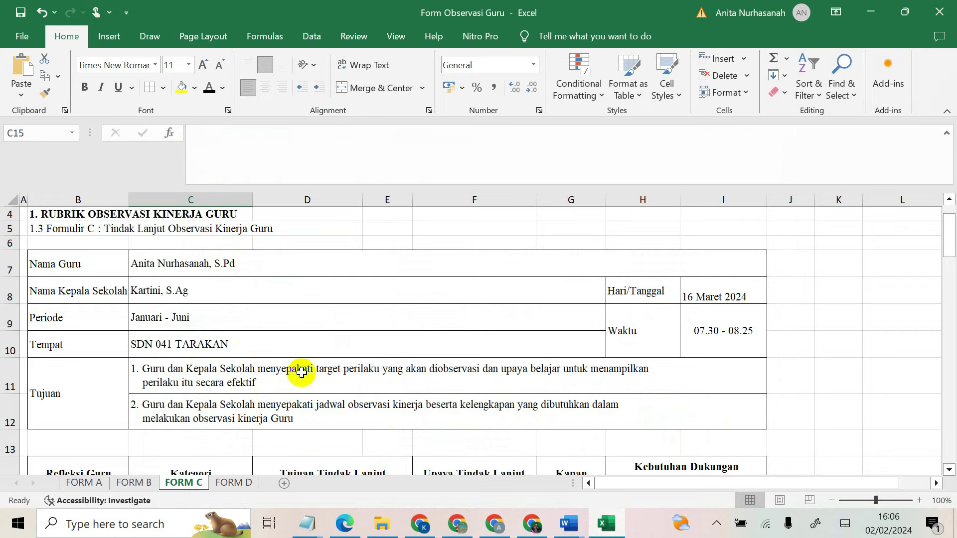
pyautogui.click(233, 483)
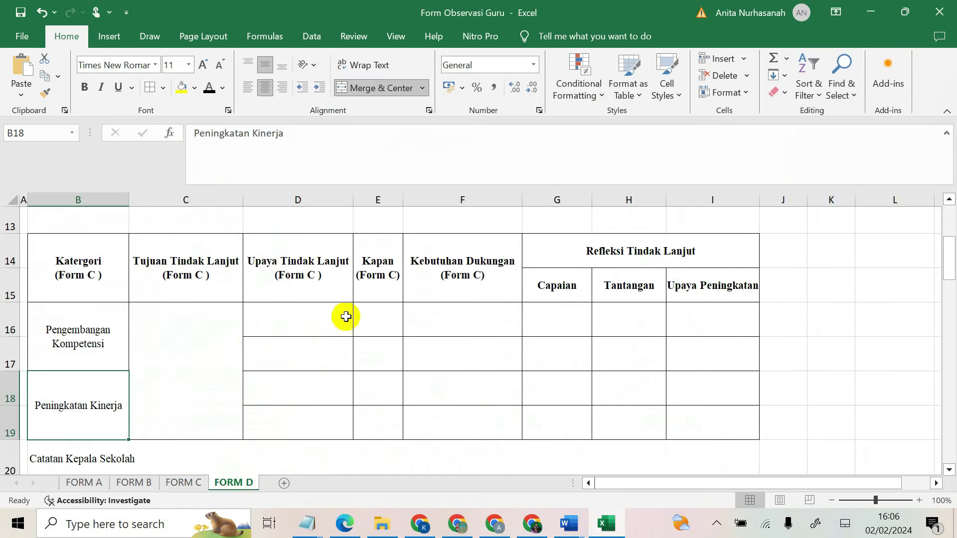
pyautogui.click(533, 526)
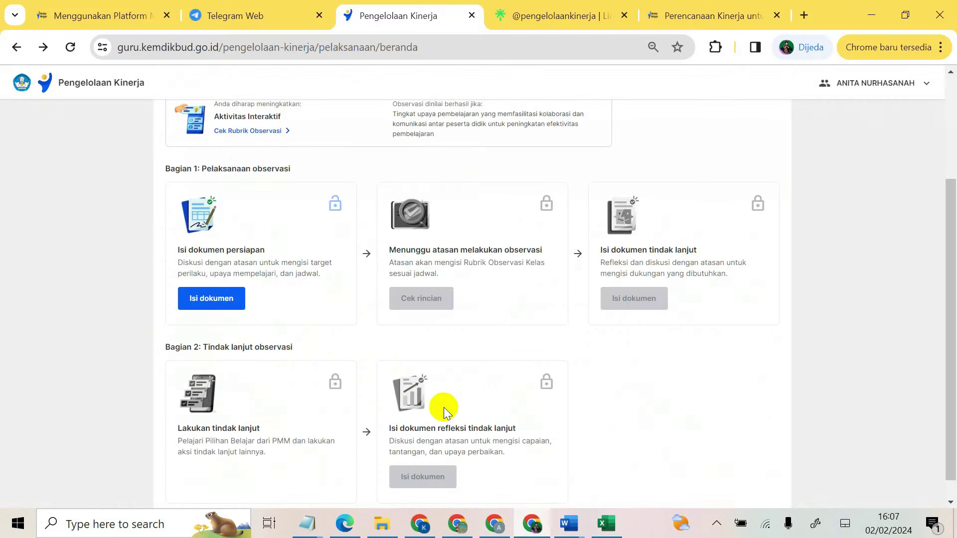